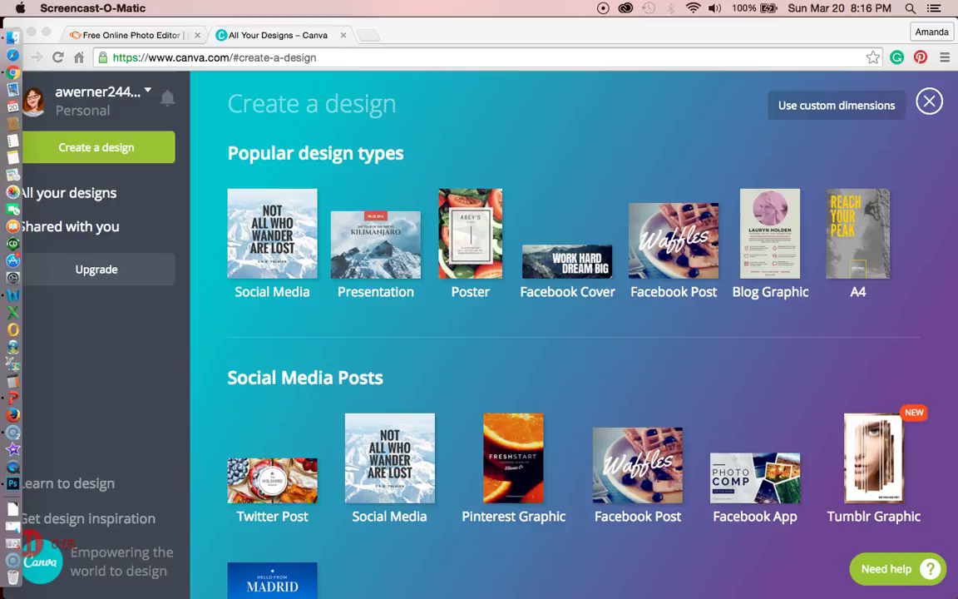
# Step: Try a custom design size with the units switched to inches, then cancel it
pyautogui.click(813, 118)
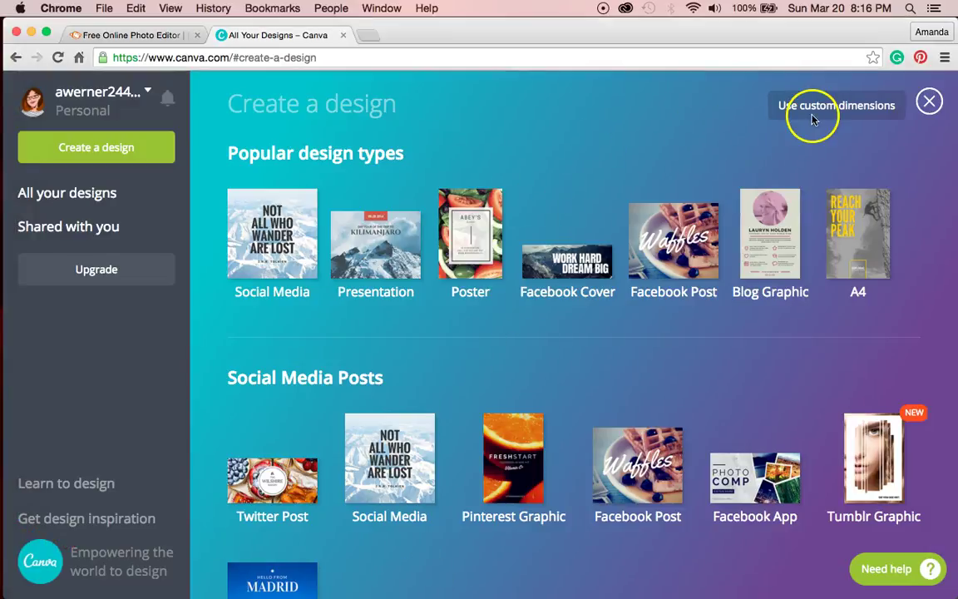
pyautogui.click(830, 113)
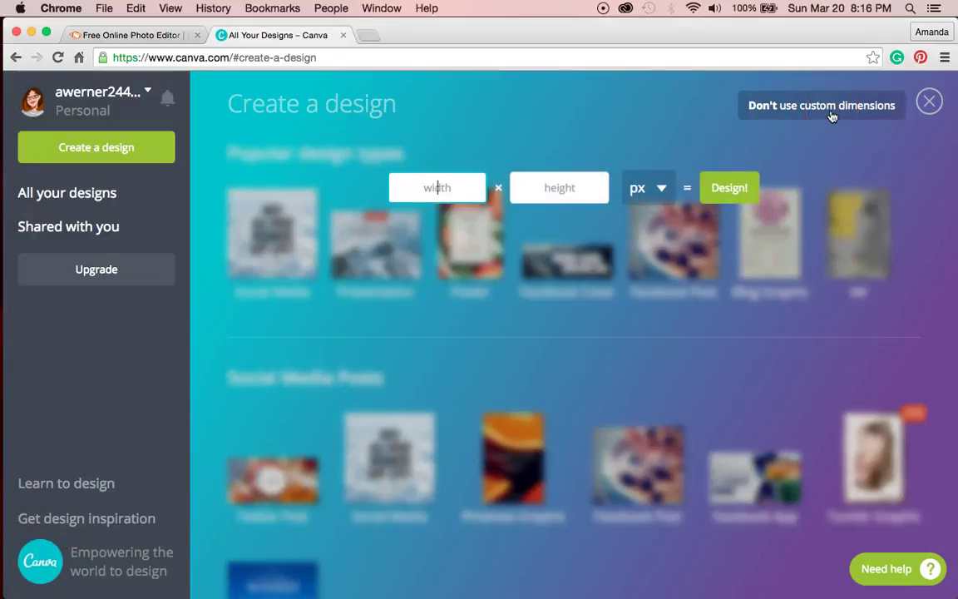
pyautogui.click(665, 199)
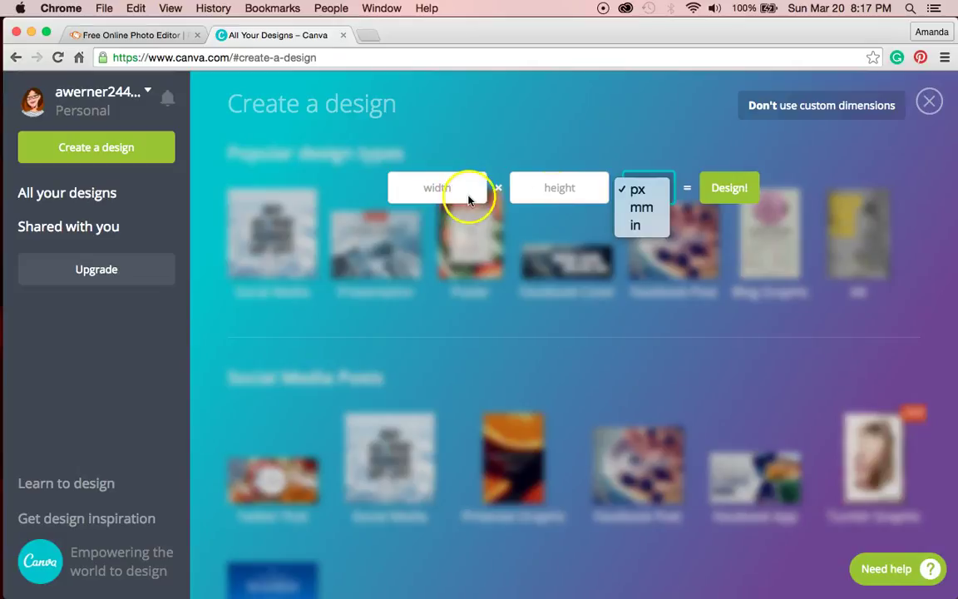
pyautogui.click(640, 191)
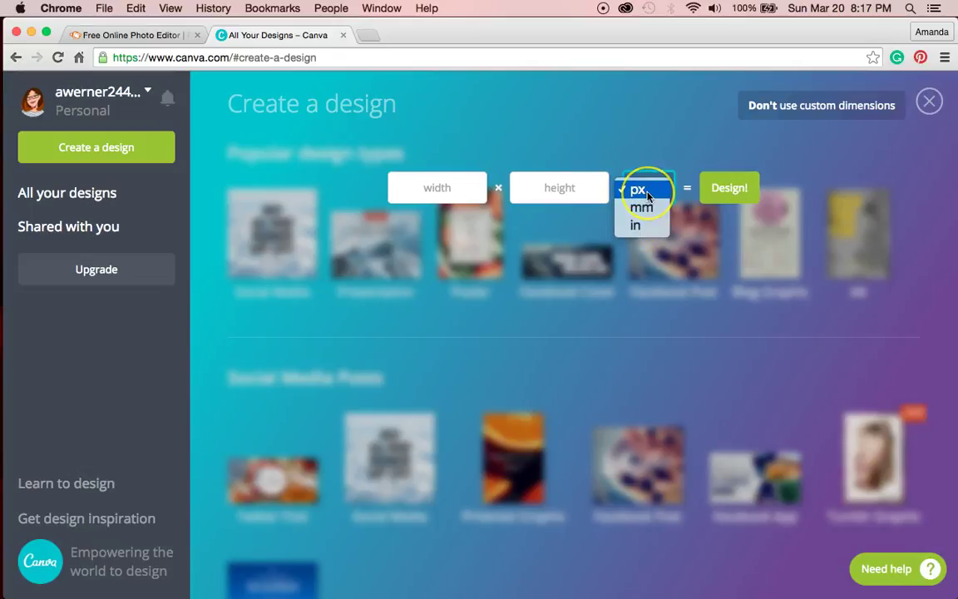
pyautogui.click(478, 166)
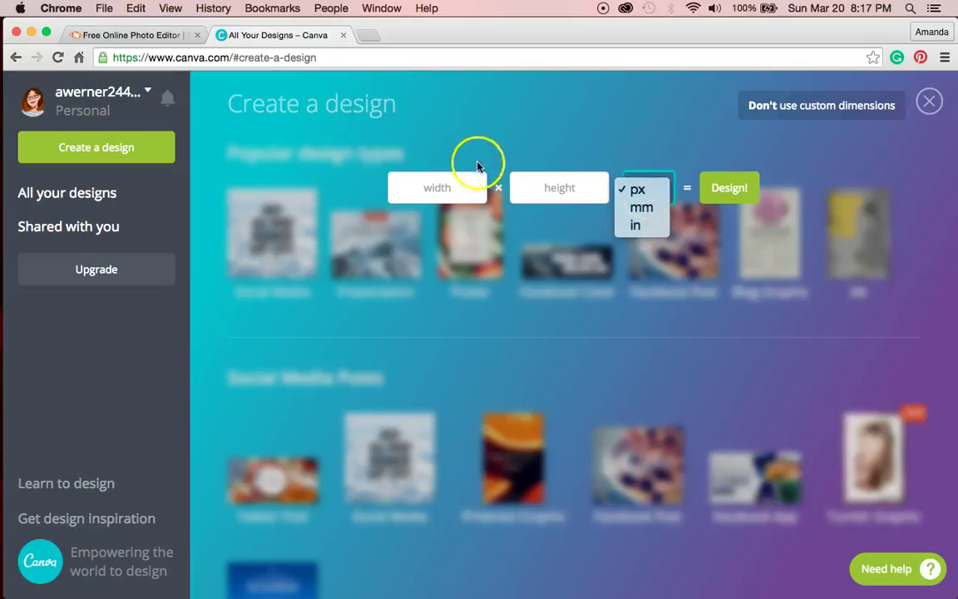
pyautogui.click(655, 189)
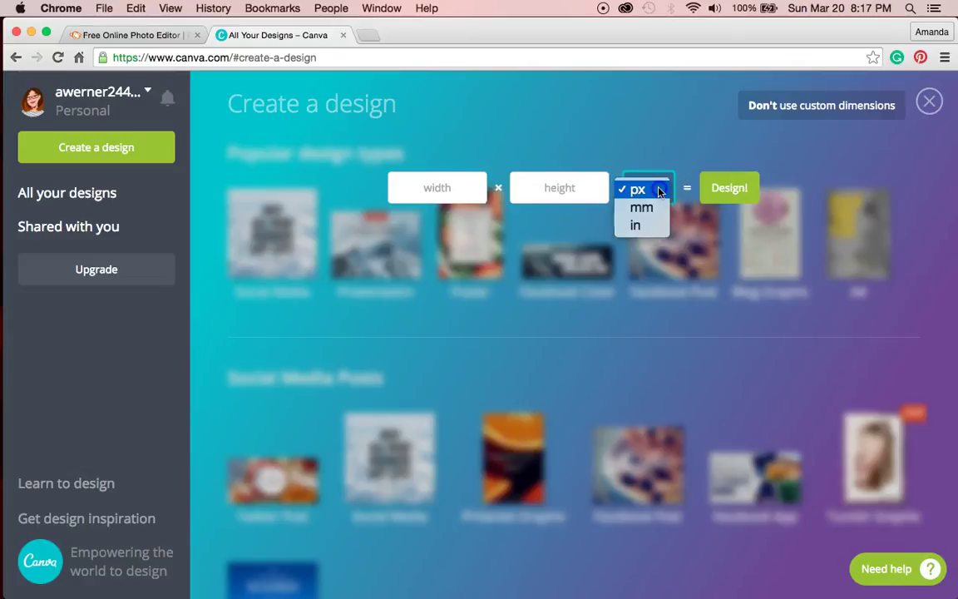
pyautogui.click(648, 224)
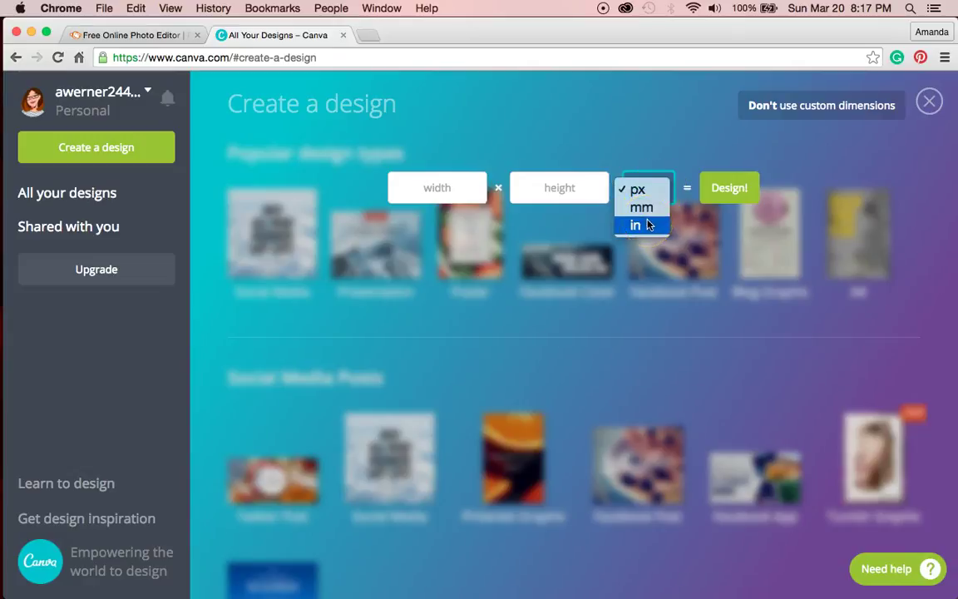
pyautogui.click(428, 186)
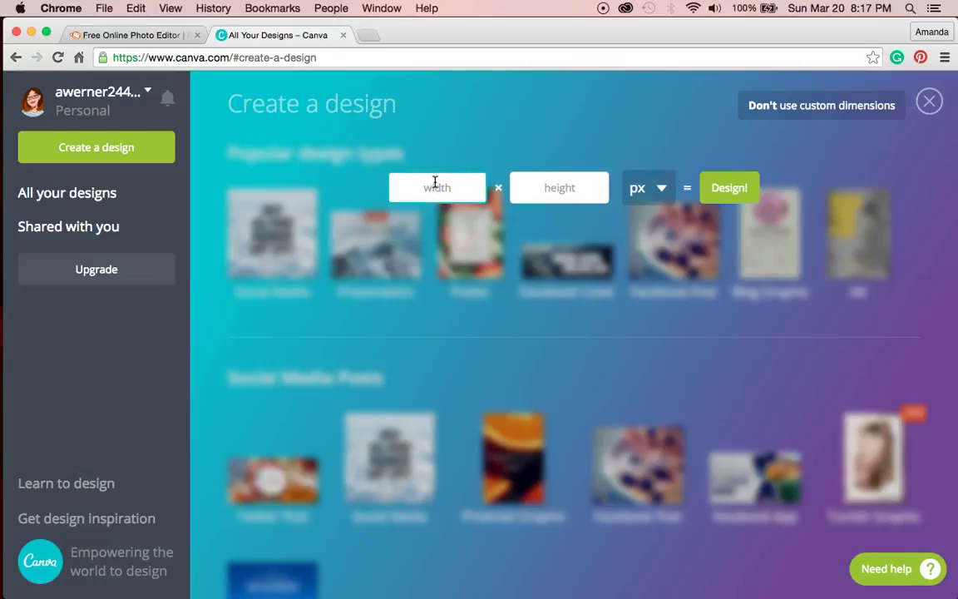
pyautogui.click(563, 196)
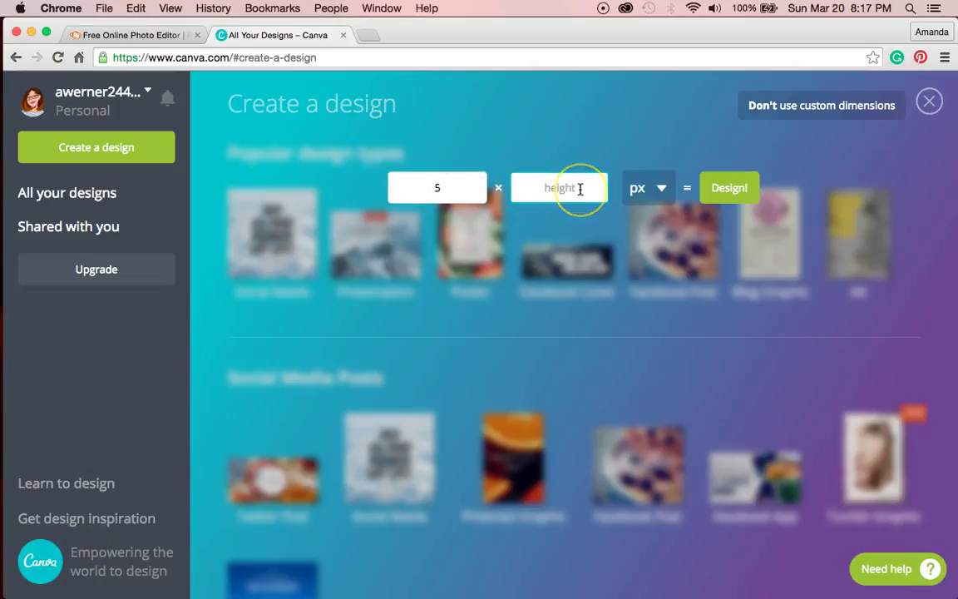
pyautogui.click(663, 188)
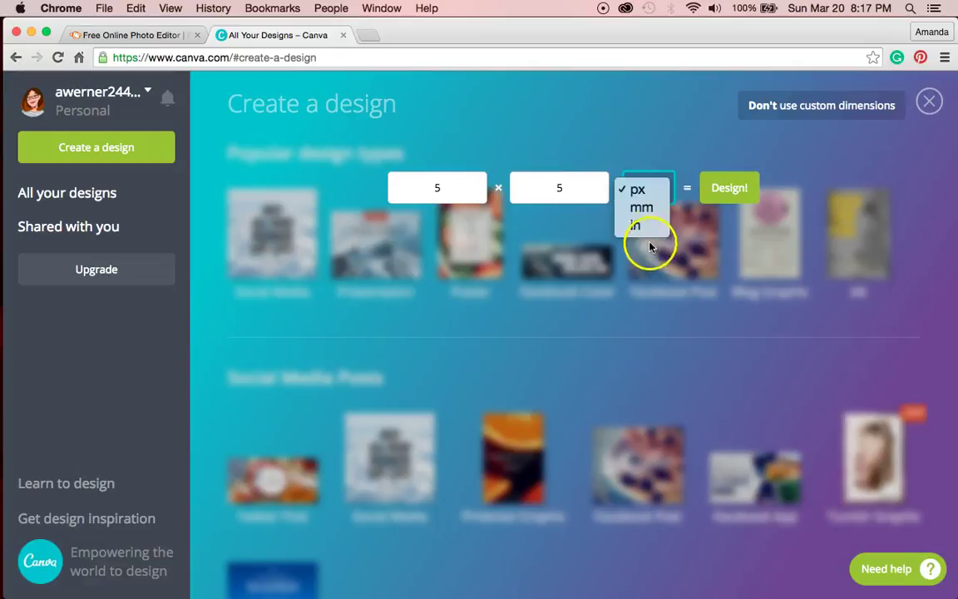
pyautogui.click(640, 225)
pyautogui.click(722, 189)
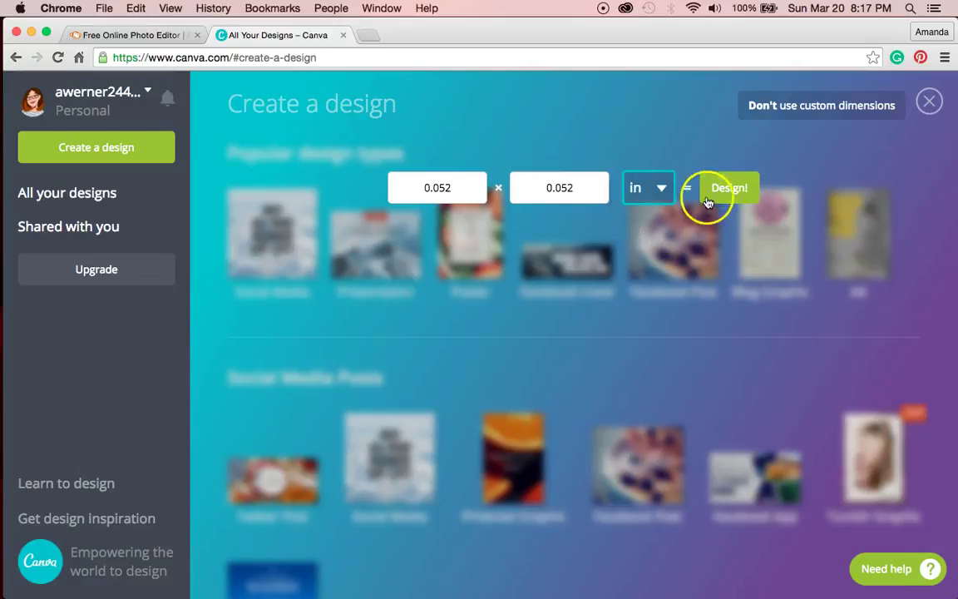
pyautogui.click(929, 100)
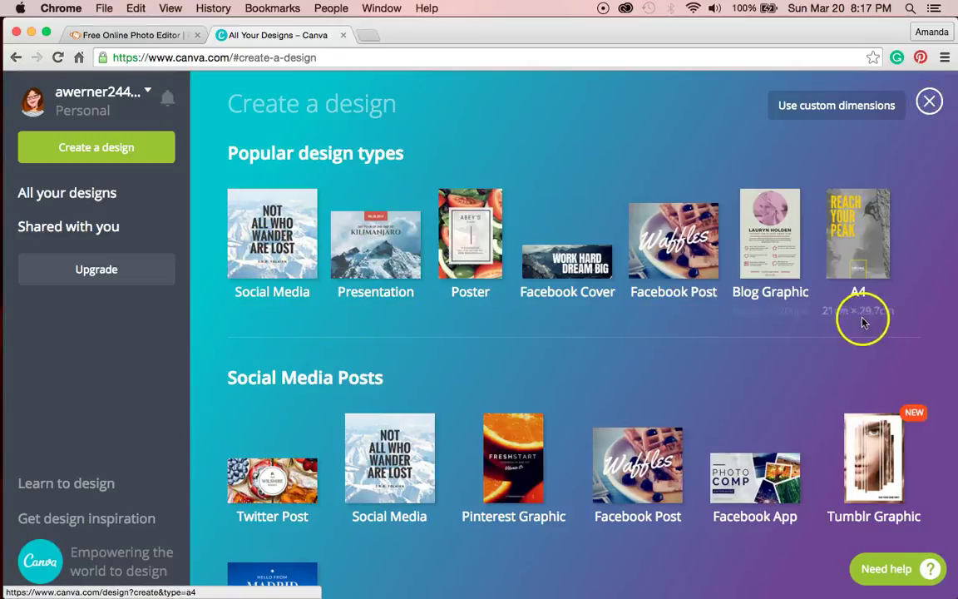
# Step: Start a new Social Media design at 800 × 800 px
pyautogui.scroll(-2, 894, 316)
pyautogui.scroll(-1, 905, 276)
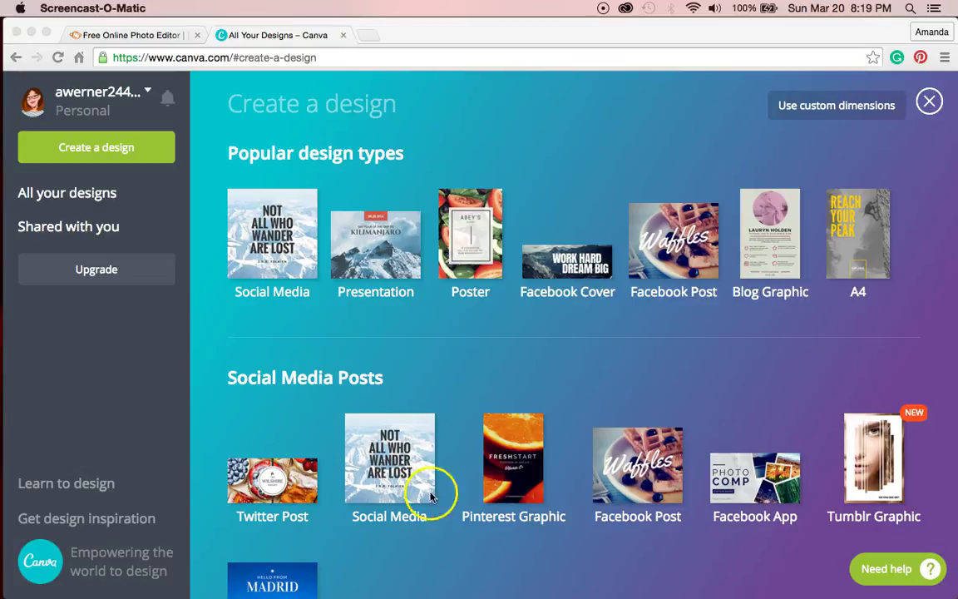
pyautogui.click(262, 218)
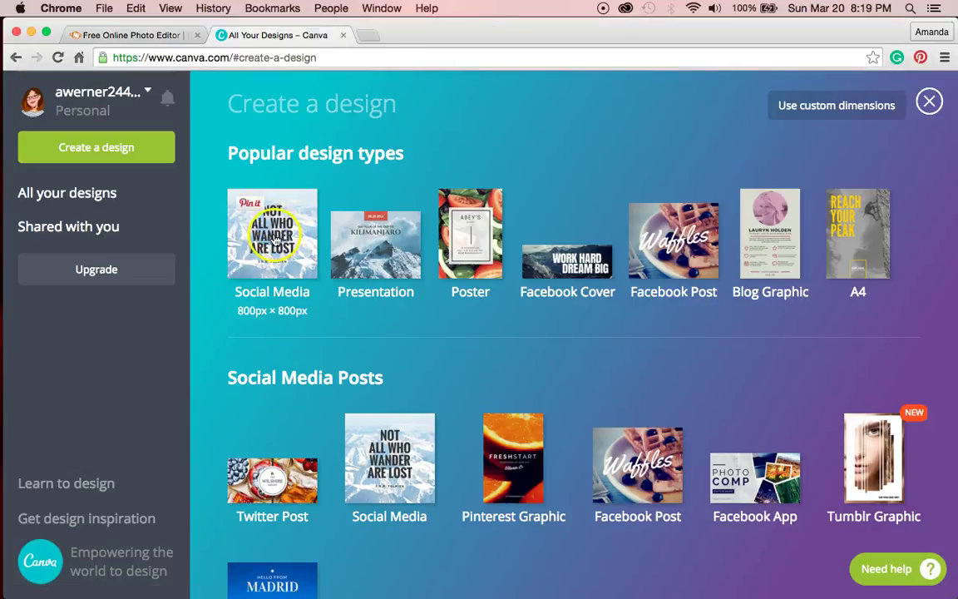
pyautogui.click(274, 239)
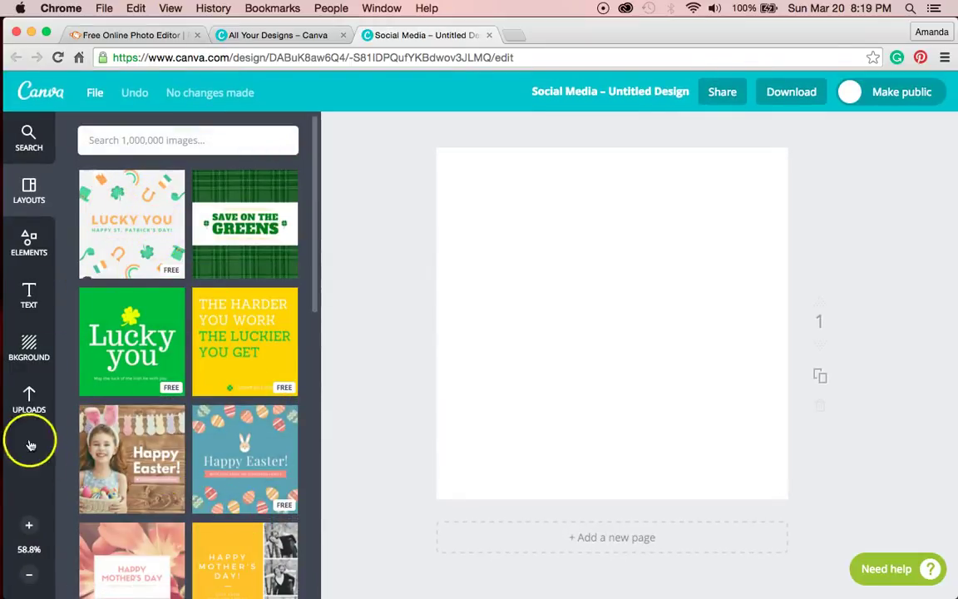
# Step: Apply the free Snowflake layout, with its mountain photo, white circle and seasonal text
pyautogui.scroll(-2, 207, 523)
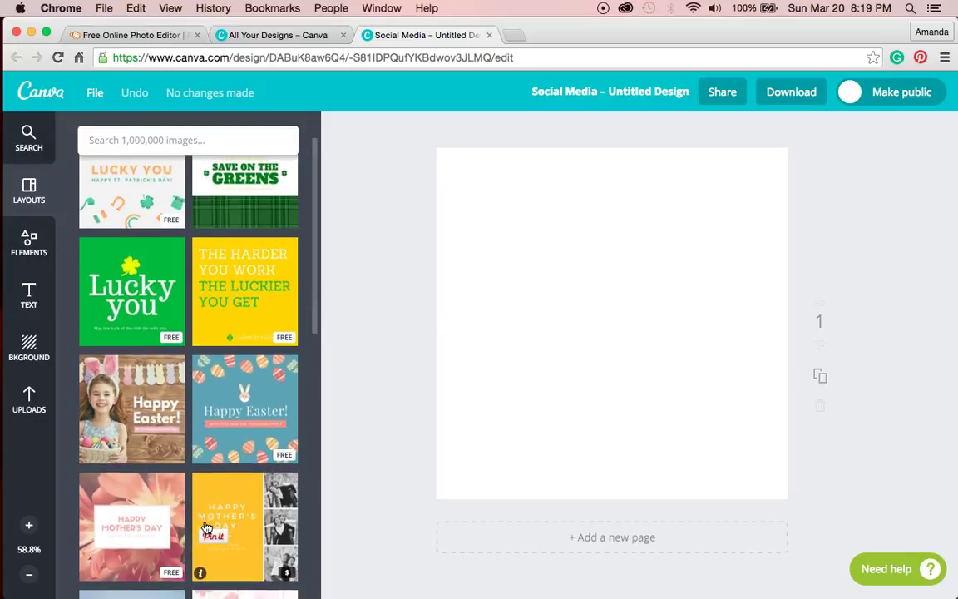
pyautogui.scroll(-1, 207, 528)
pyautogui.scroll(3, 191, 499)
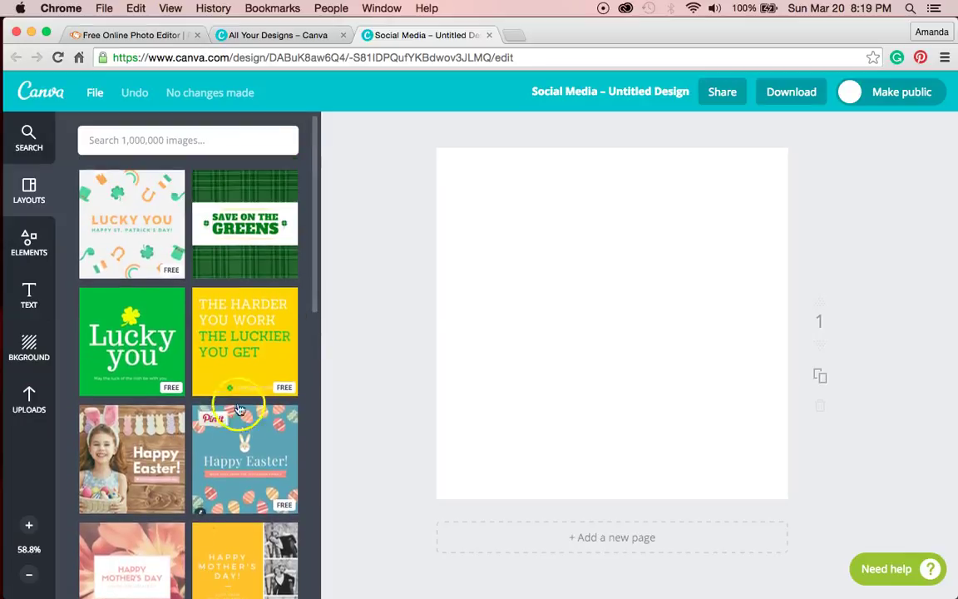
pyautogui.click(127, 439)
pyautogui.scroll(-1, 224, 513)
pyautogui.scroll(1, 224, 514)
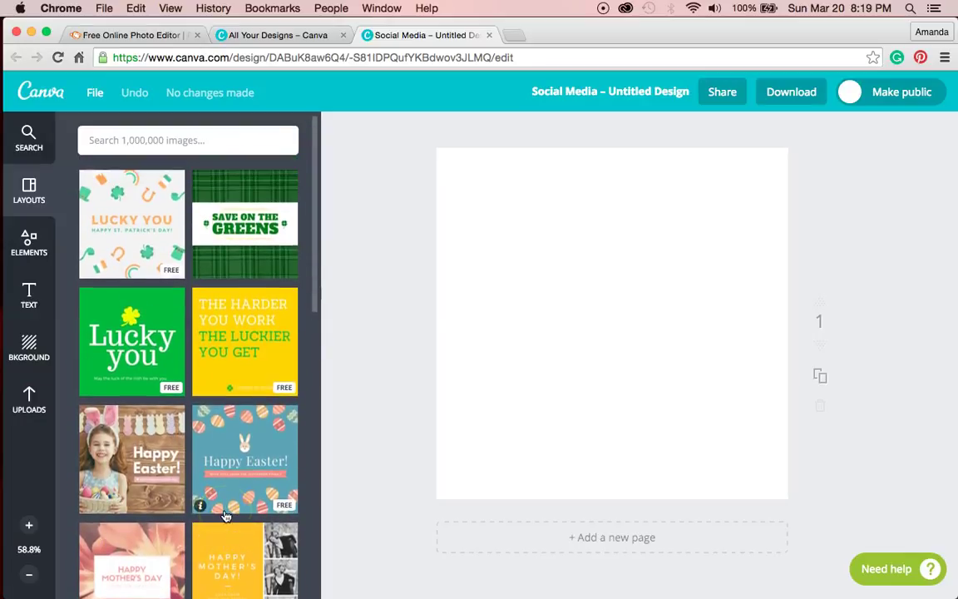
pyautogui.scroll(-15, 270, 483)
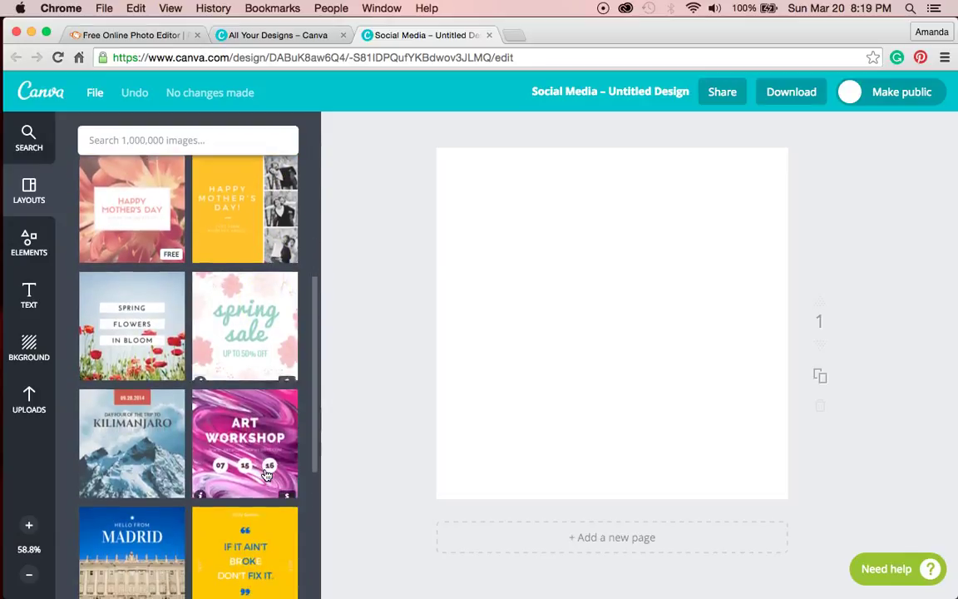
pyautogui.scroll(-9, 266, 475)
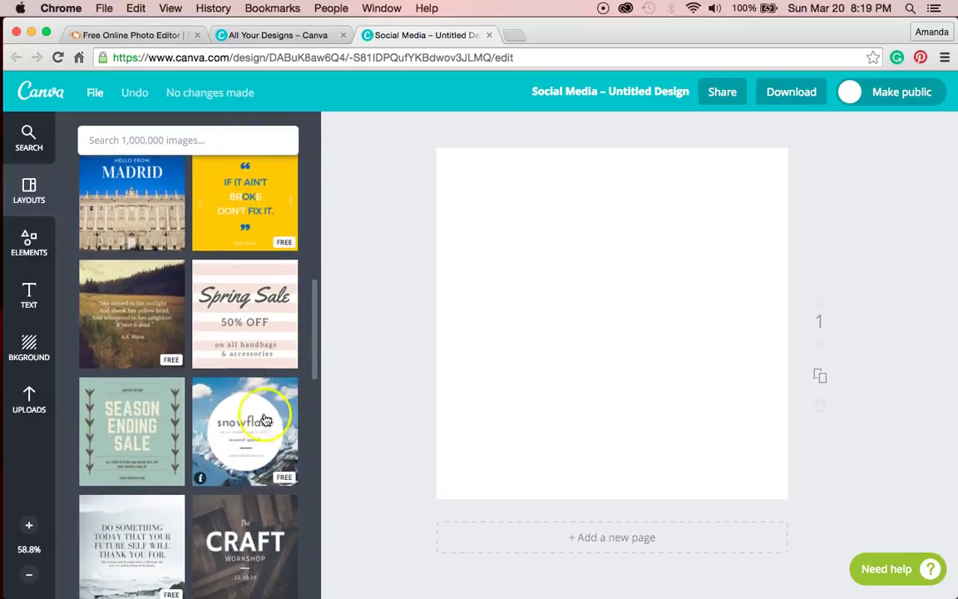
pyautogui.click(294, 463)
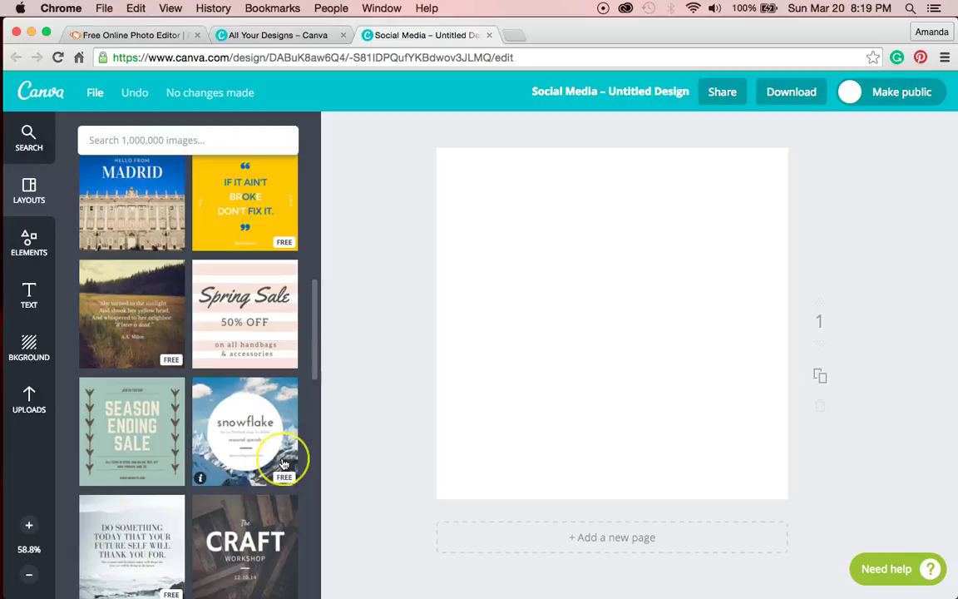
pyautogui.click(283, 464)
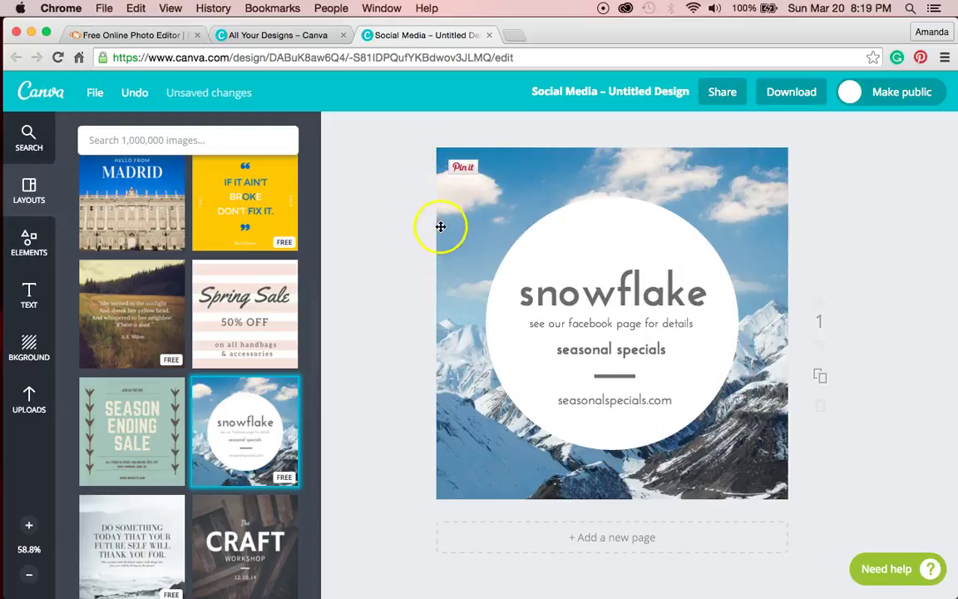
# Step: Fill the white circle with black
pyautogui.click(537, 237)
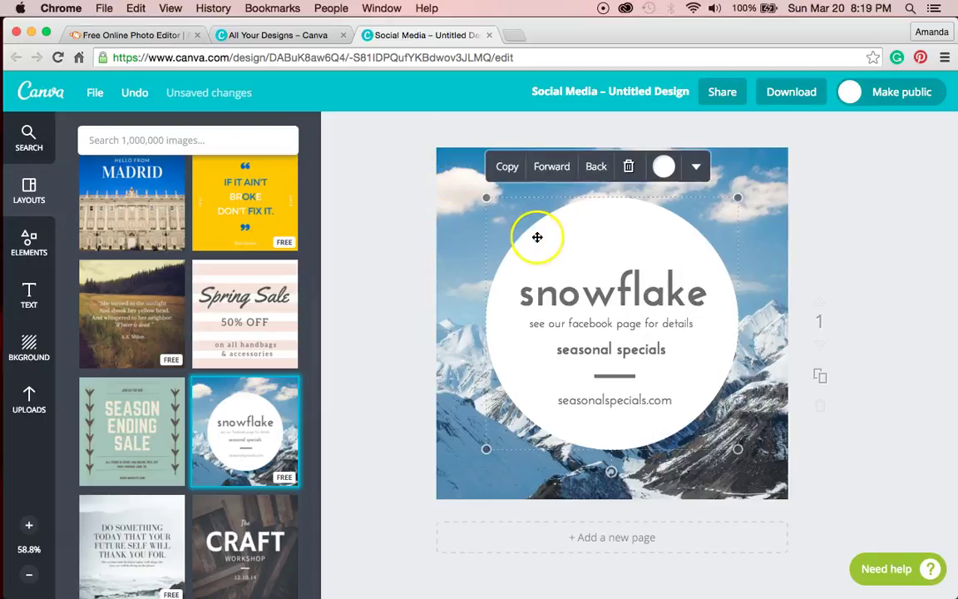
pyautogui.click(664, 171)
pyautogui.click(607, 208)
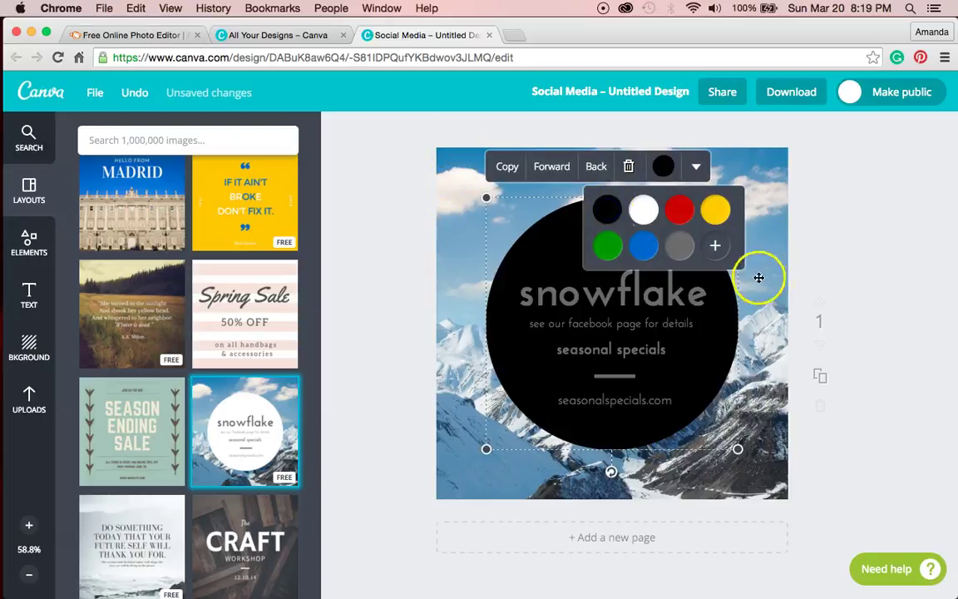
pyautogui.click(861, 259)
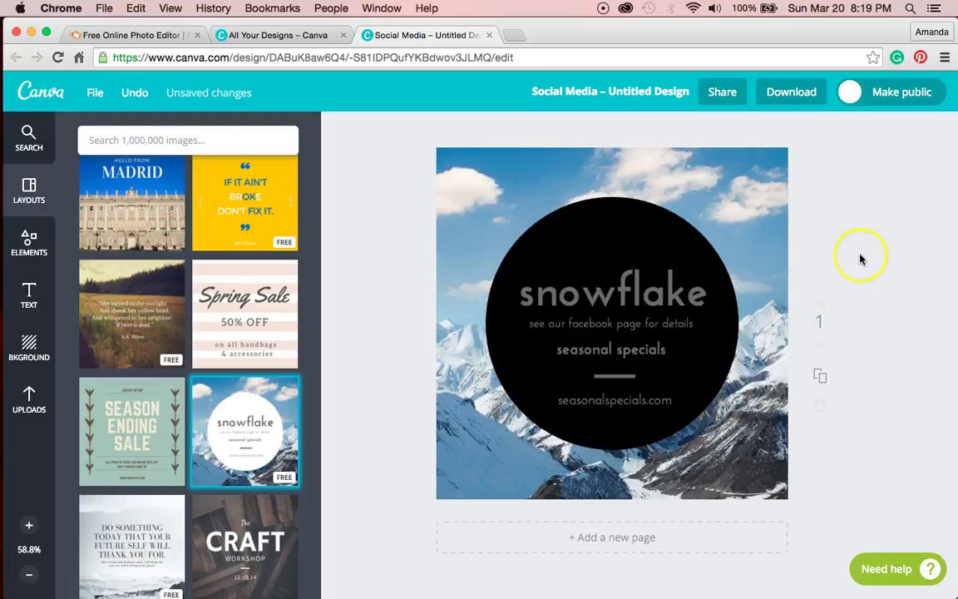
# Step: Delete the mountain photo and enlarge the black circle to about 760 × 760
pyautogui.click(777, 198)
pyautogui.press('Delete')
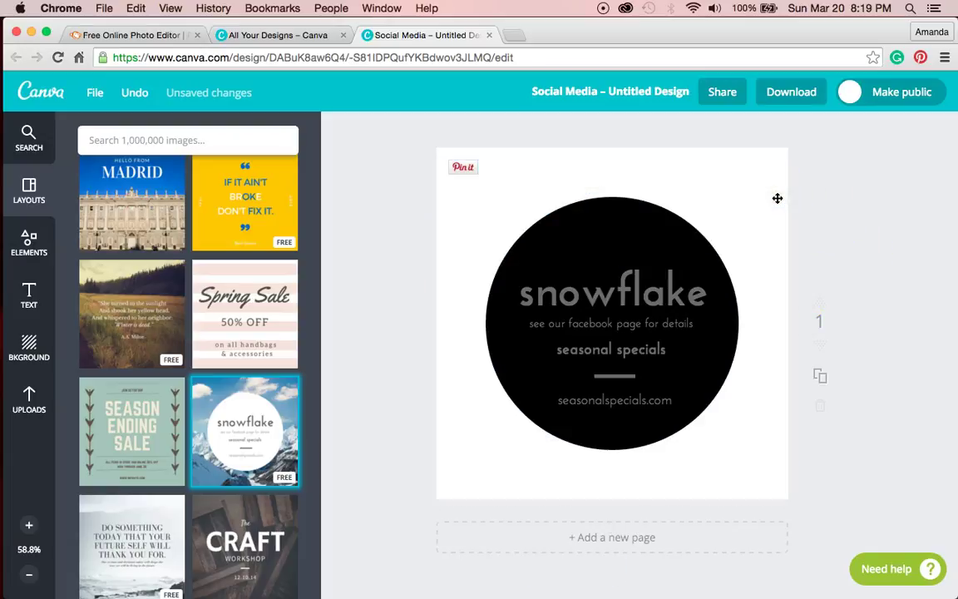
pyautogui.click(690, 231)
pyautogui.moveTo(488, 197); pyautogui.dragTo(449, 161)
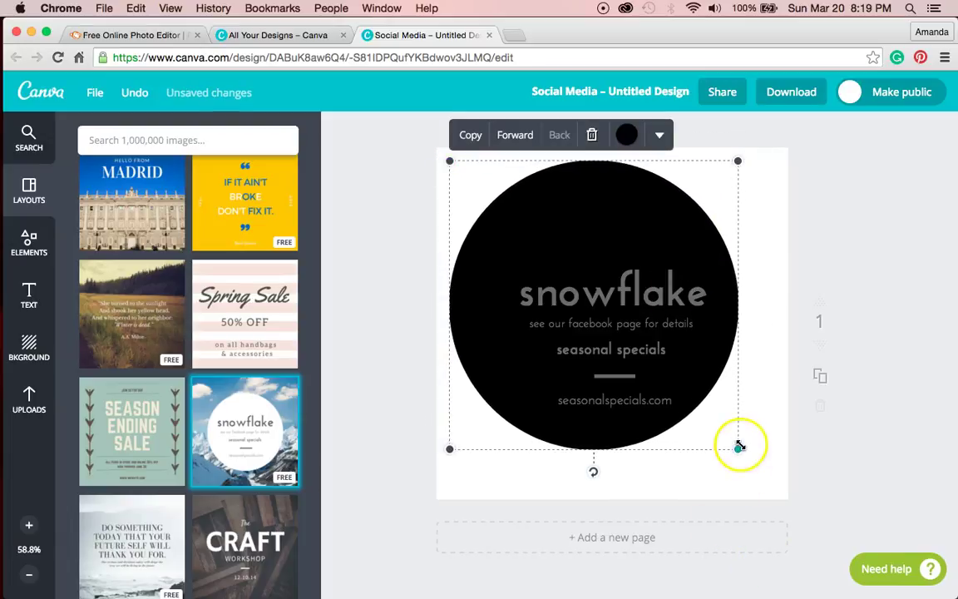
pyautogui.moveTo(737, 449); pyautogui.dragTo(793, 474)
# Step: Change the 'snowflake' headline's font to Allura at size 80
pyautogui.click(671, 295)
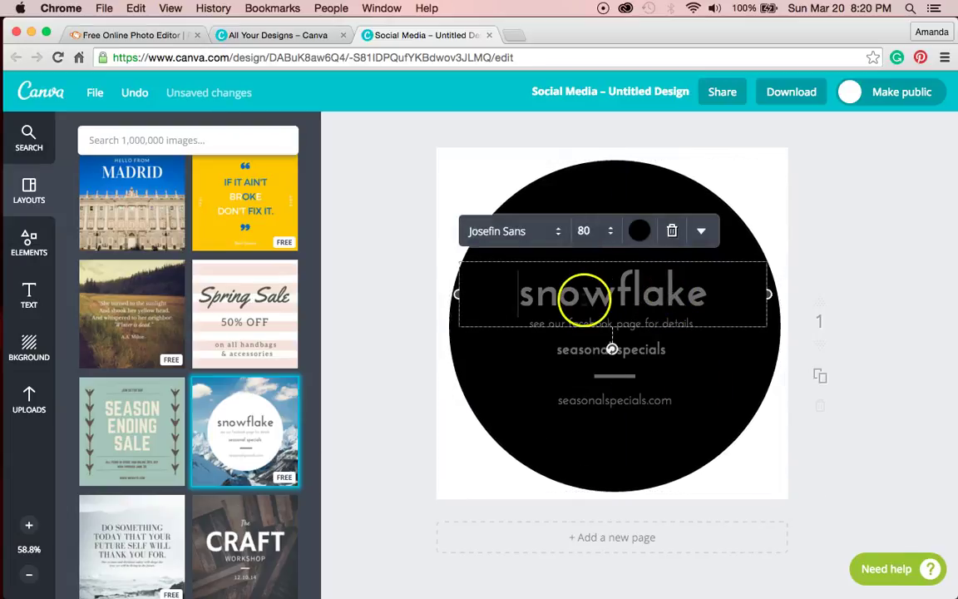
pyautogui.click(582, 291)
pyautogui.doubleClick(620, 295)
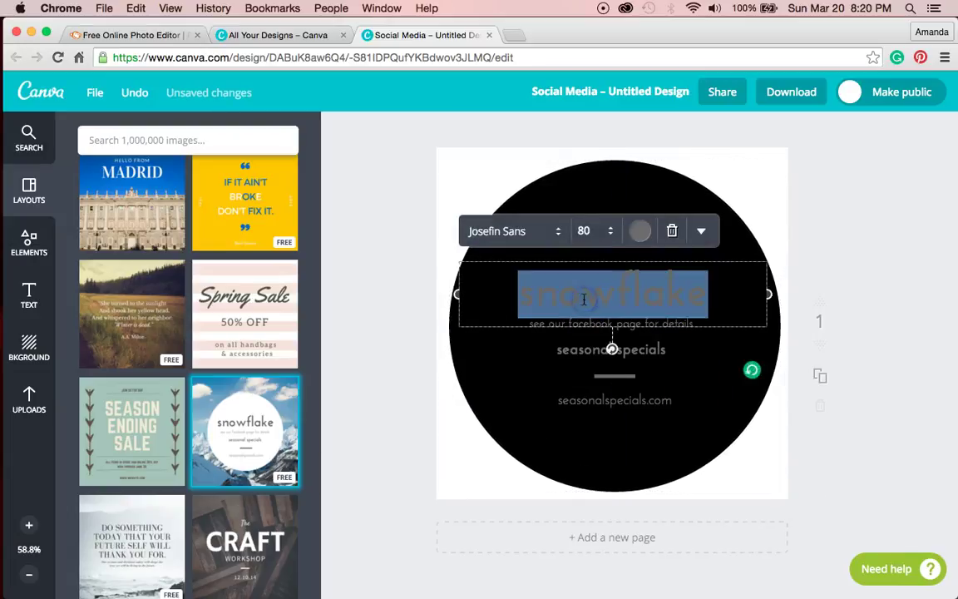
pyautogui.click(562, 232)
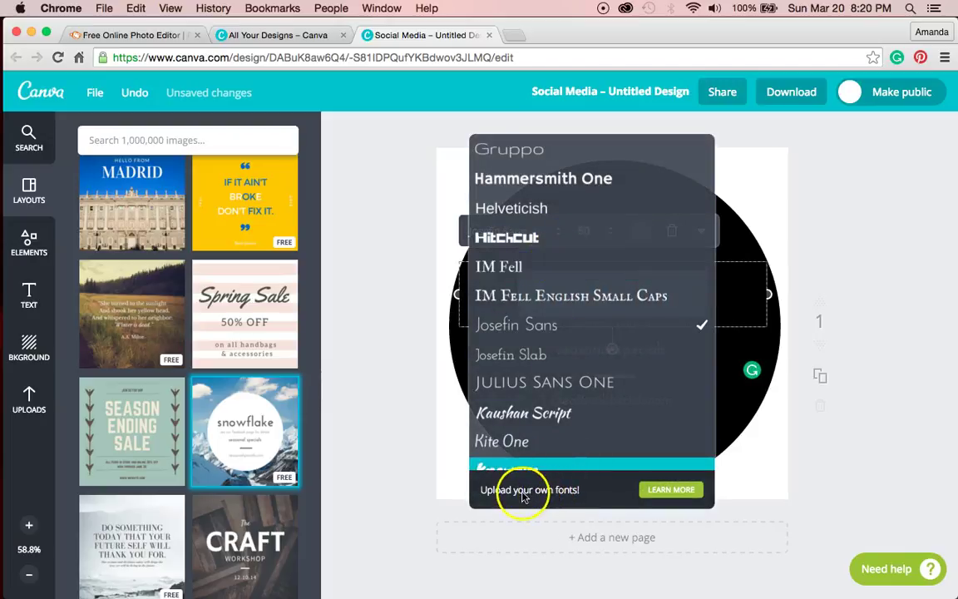
pyautogui.scroll(2, 592, 407)
pyautogui.scroll(20, 594, 408)
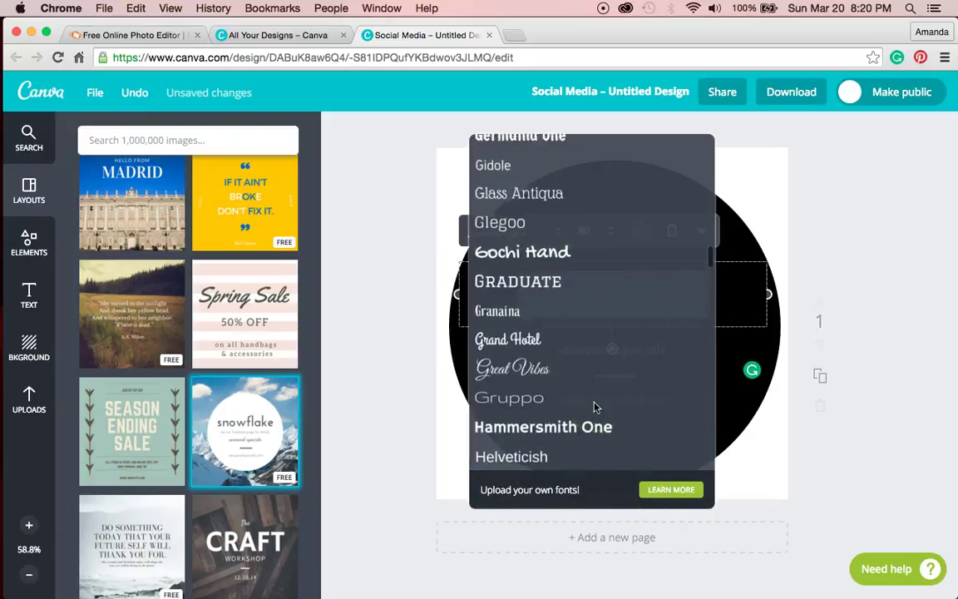
pyautogui.scroll(15, 594, 408)
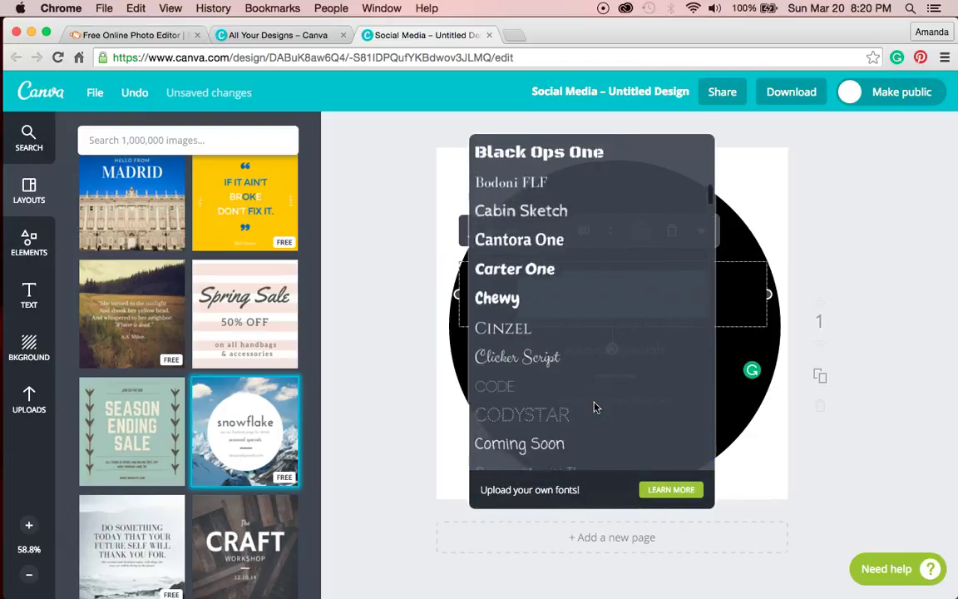
pyautogui.click(572, 282)
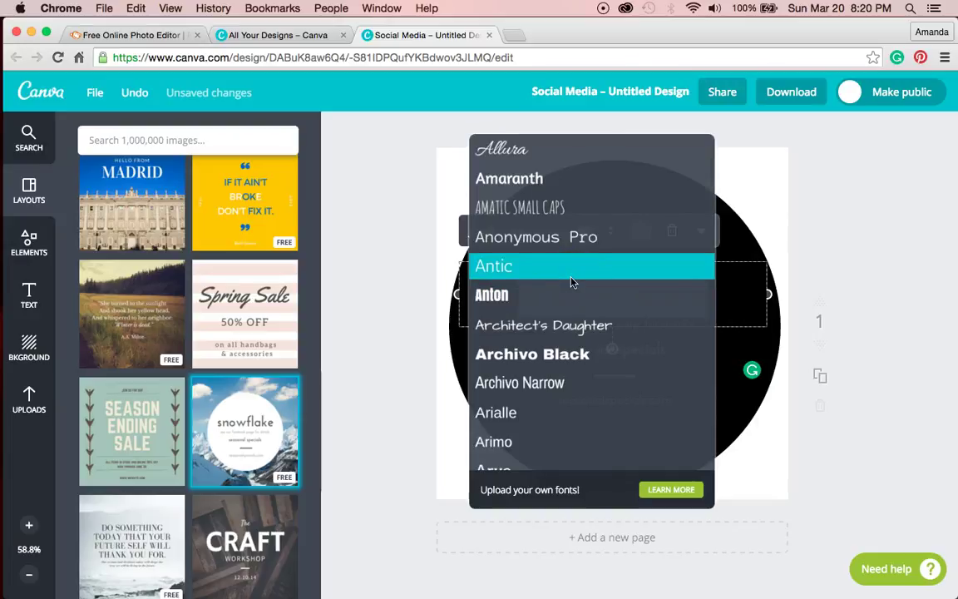
pyautogui.click(579, 182)
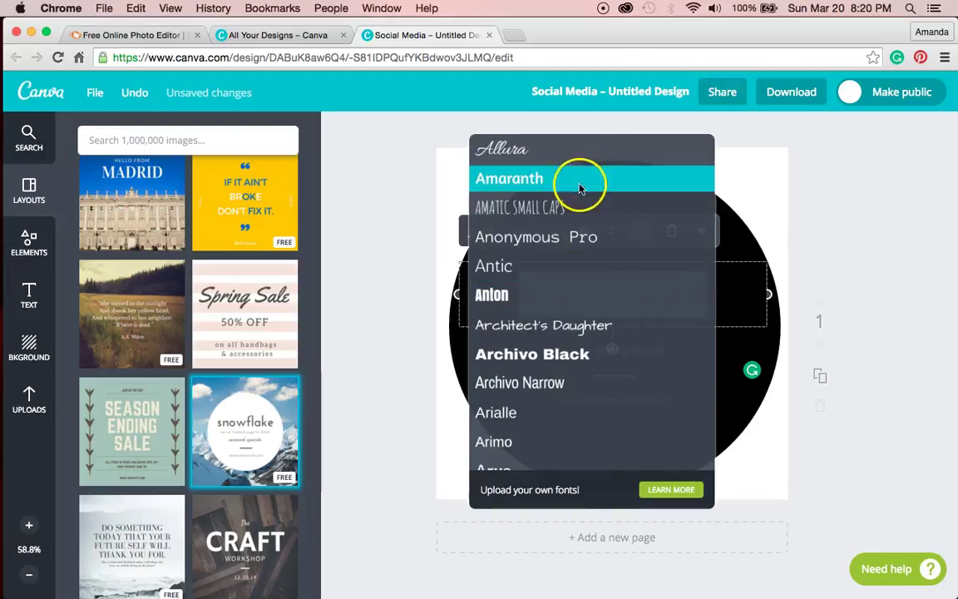
pyautogui.click(554, 152)
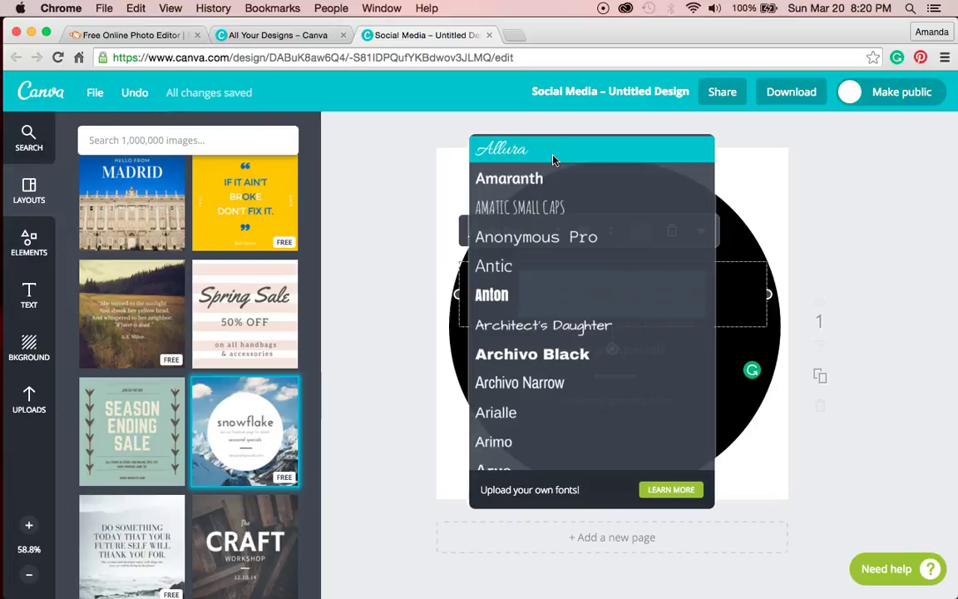
pyautogui.click(526, 156)
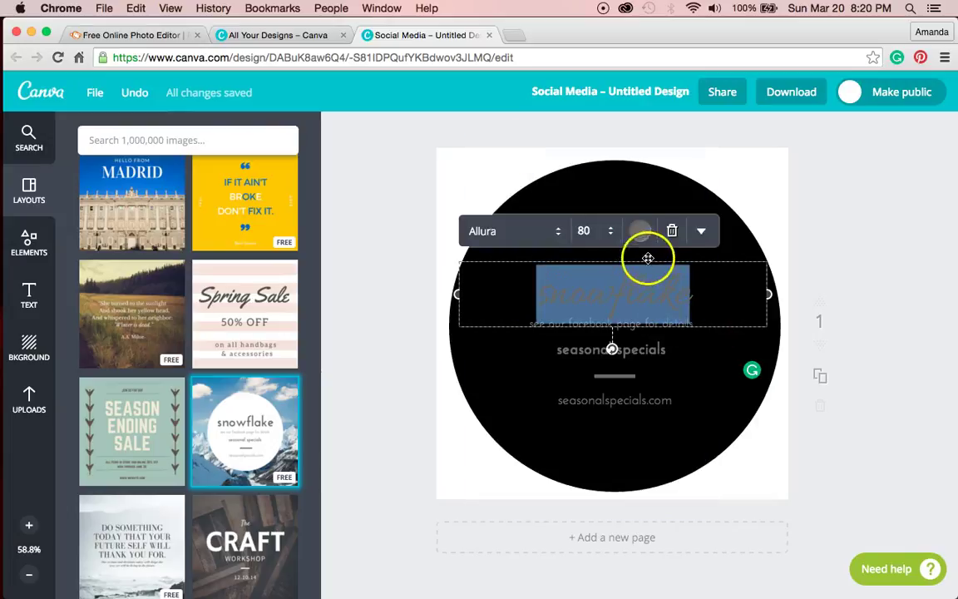
# Step: Colour the headline red and retype it as 'All Things'
pyautogui.click(640, 229)
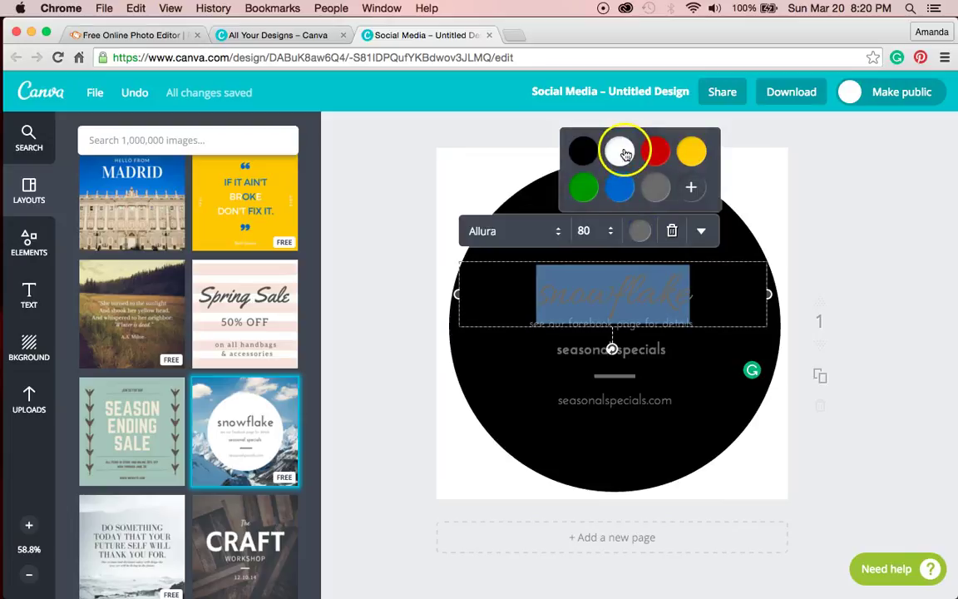
pyautogui.click(663, 153)
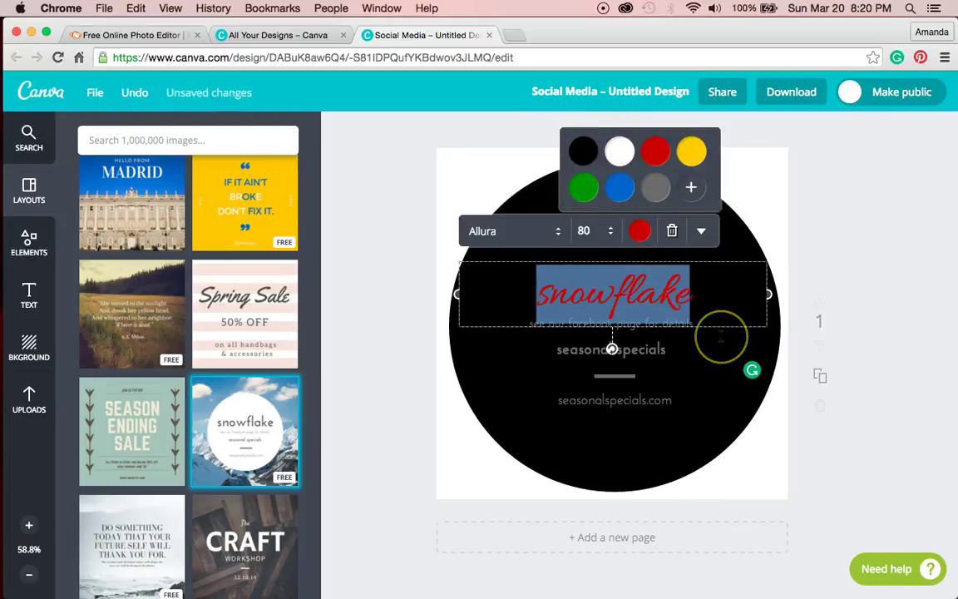
pyautogui.write('All Th')
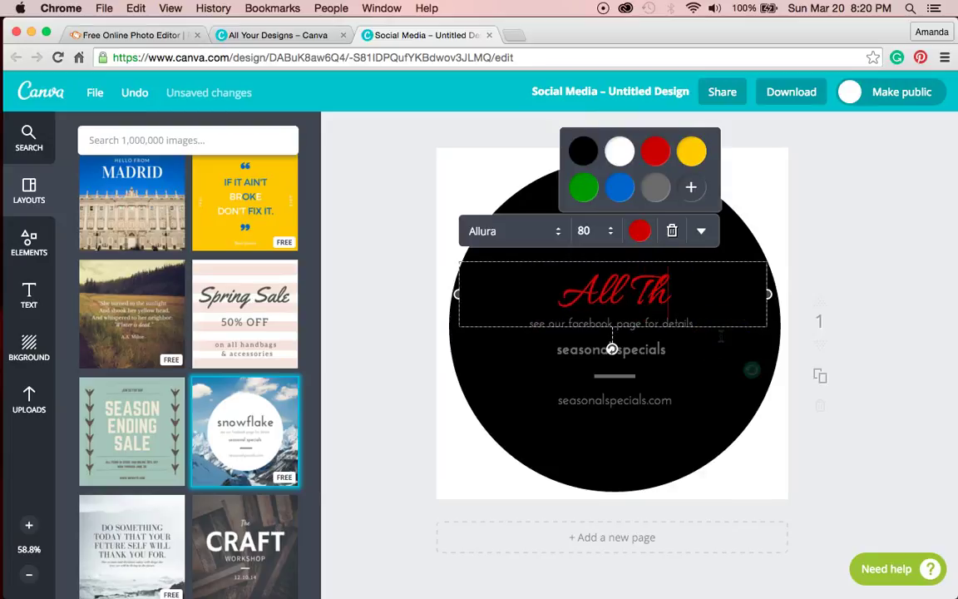
pyautogui.write('ings')
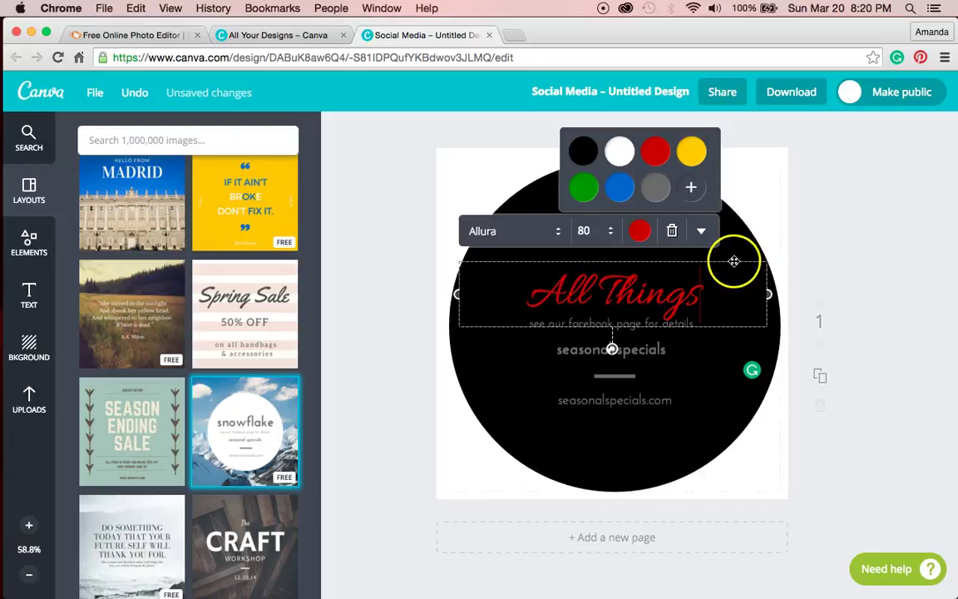
# Step: Drag 'All Things' to the circle's top, narrow its box, then centre and lower it slightly
pyautogui.moveTo(734, 261); pyautogui.dragTo(724, 178)
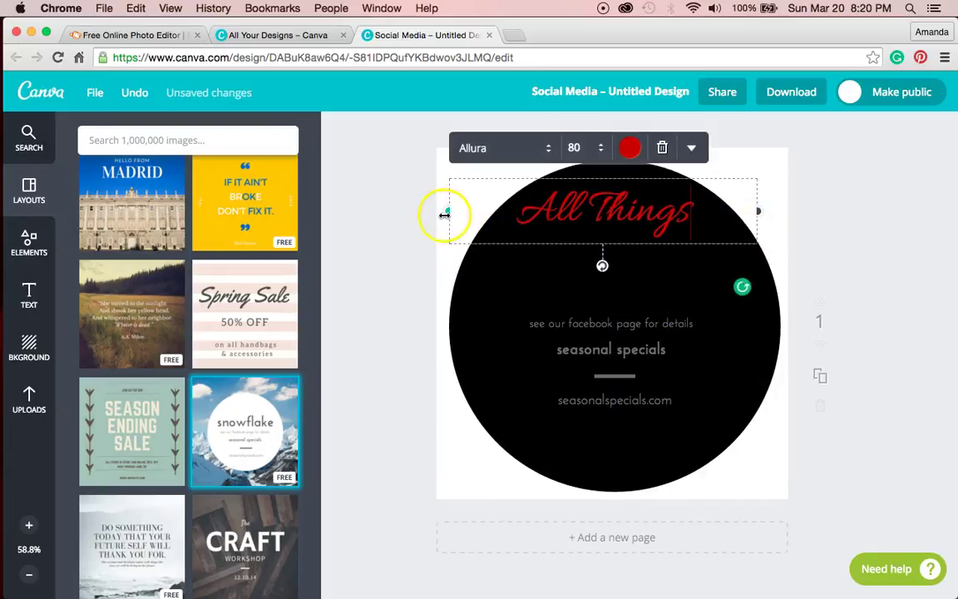
pyautogui.moveTo(444, 215); pyautogui.dragTo(552, 202)
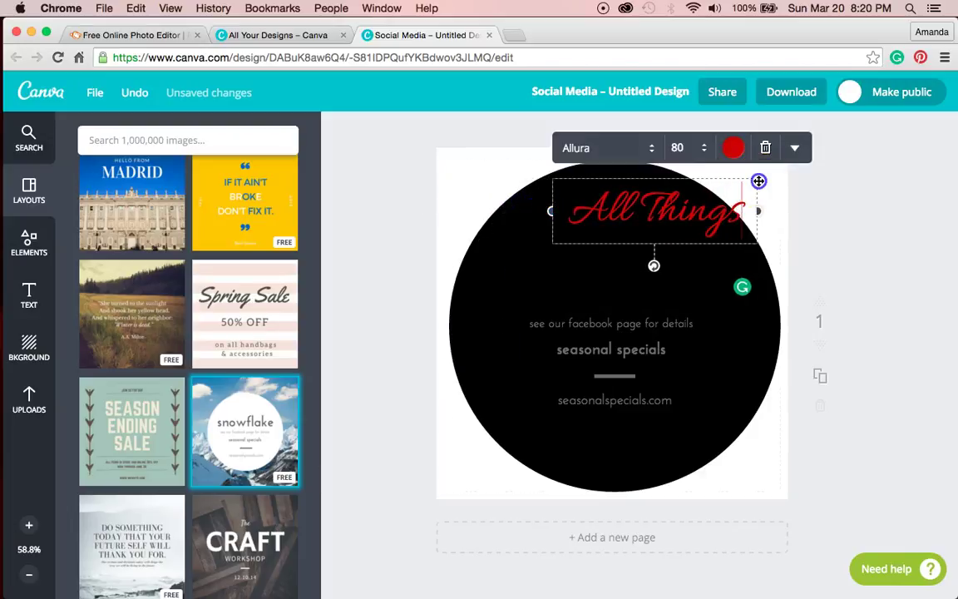
pyautogui.moveTo(754, 183); pyautogui.dragTo(714, 182)
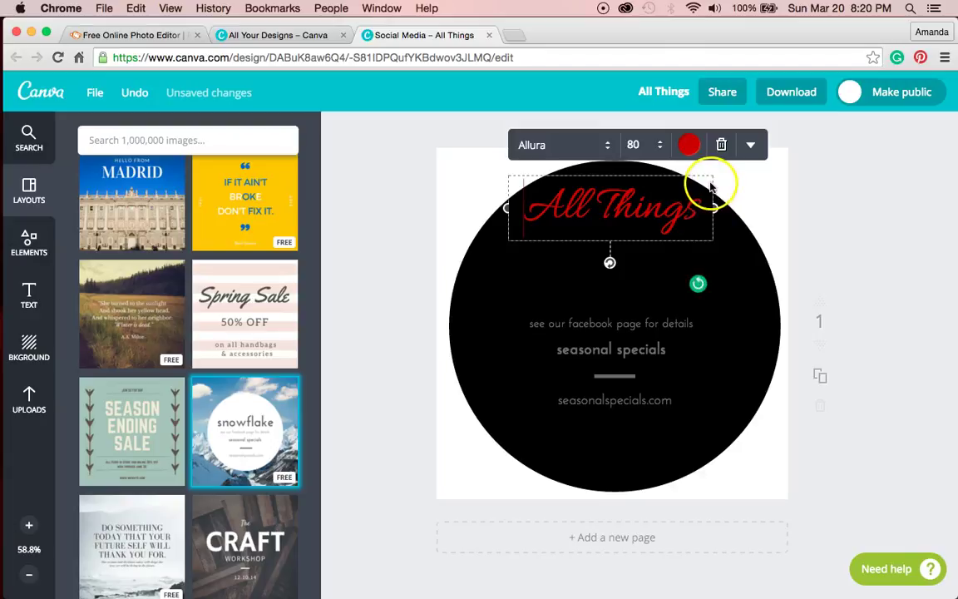
pyautogui.moveTo(711, 187); pyautogui.dragTo(705, 222)
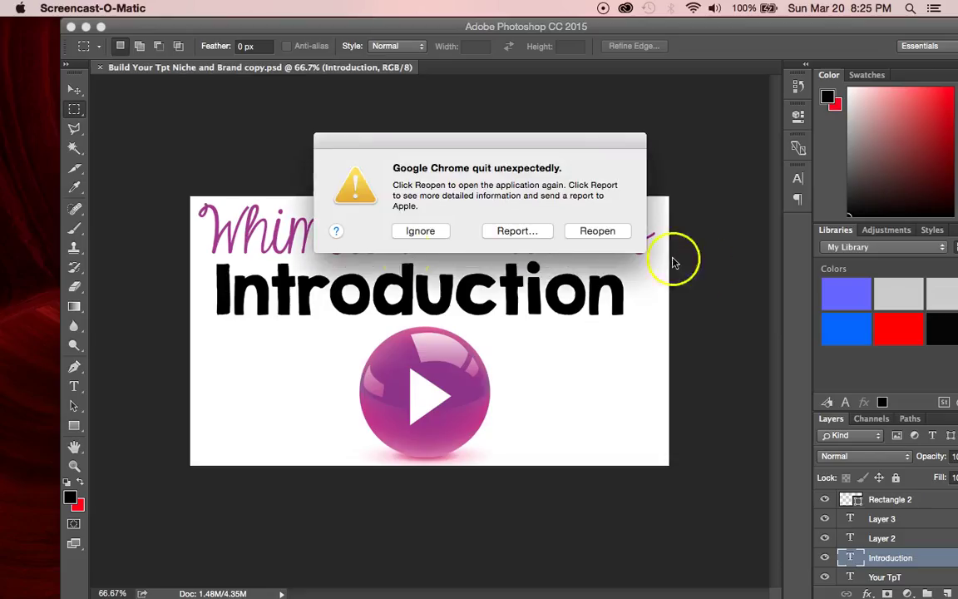
# Step: Close the 'Google Chrome quit unexpectedly' alert
pyautogui.click(421, 232)
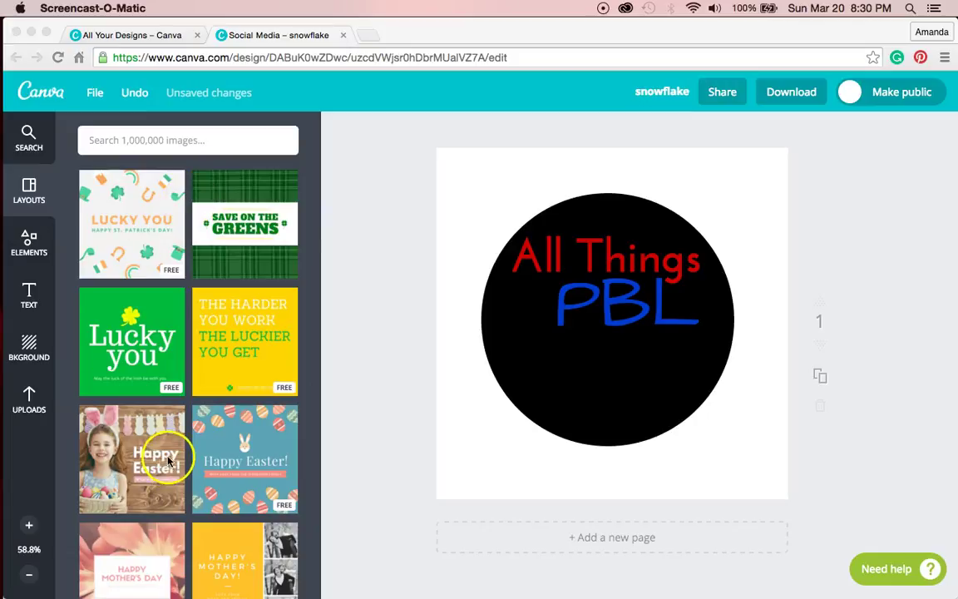
# Step: Search the Elements photo library for 'teacher' images
pyautogui.click(29, 241)
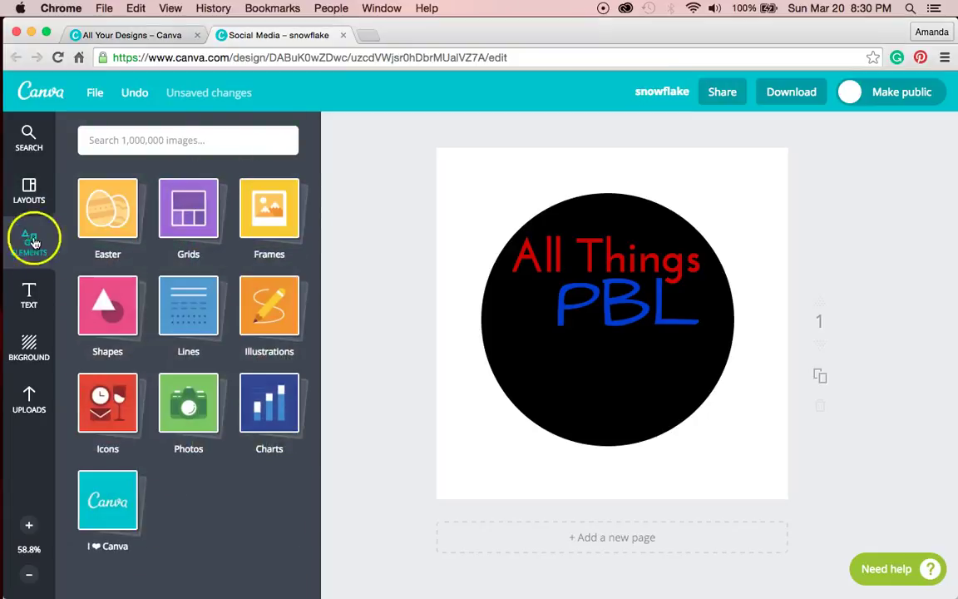
pyautogui.click(214, 397)
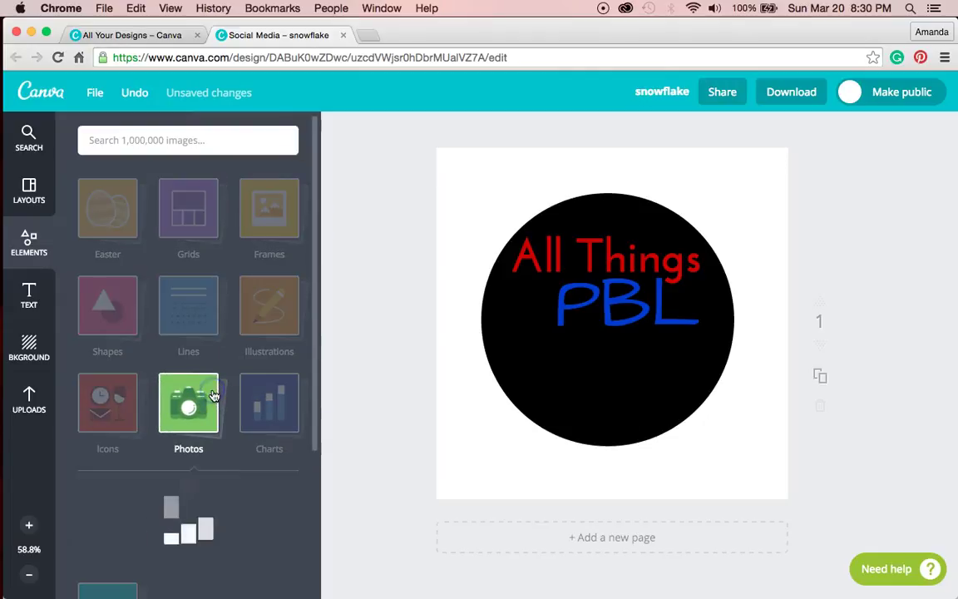
pyautogui.scroll(-5, 269, 437)
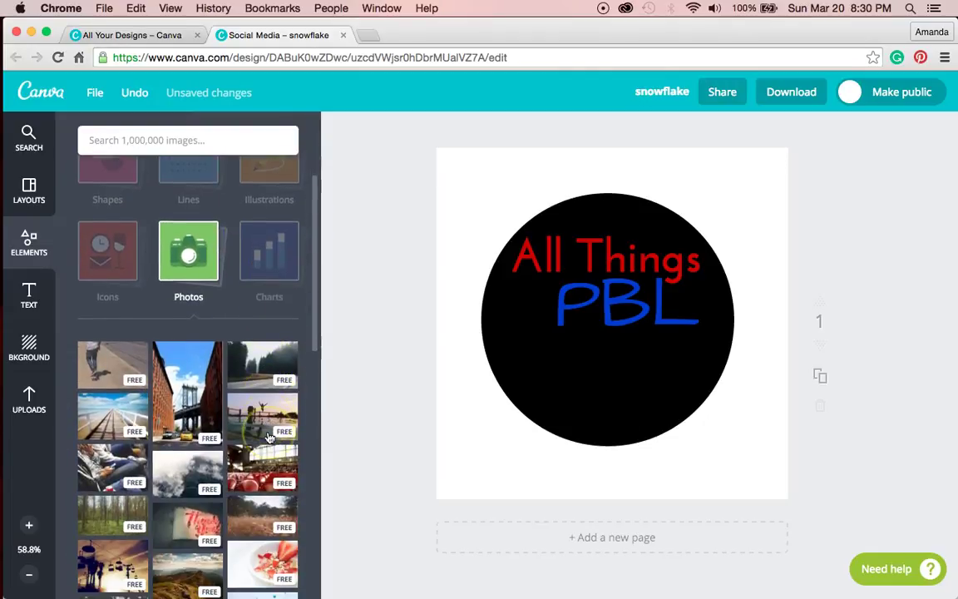
pyautogui.scroll(-5, 241, 506)
pyautogui.scroll(-3, 248, 515)
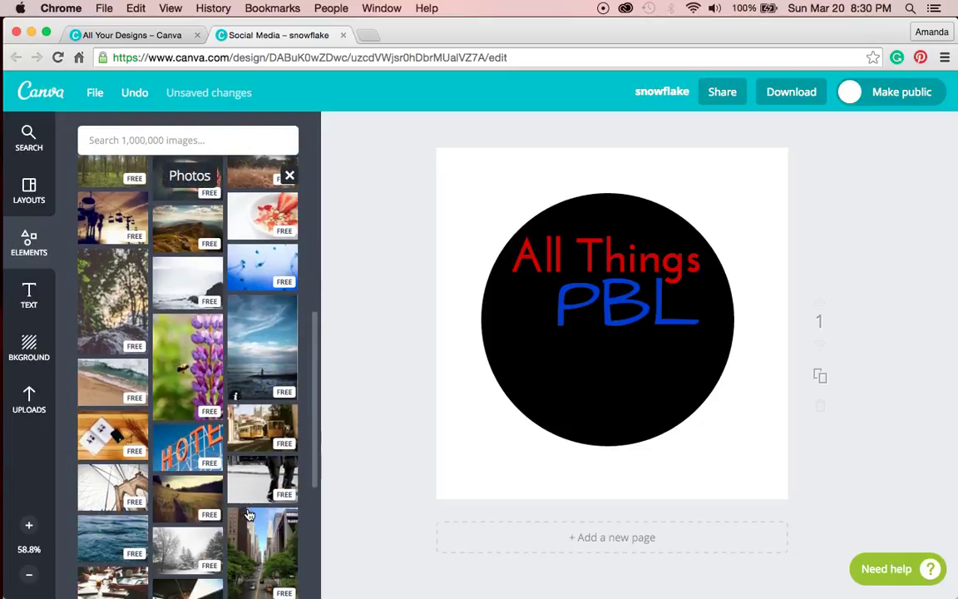
pyautogui.click(197, 141)
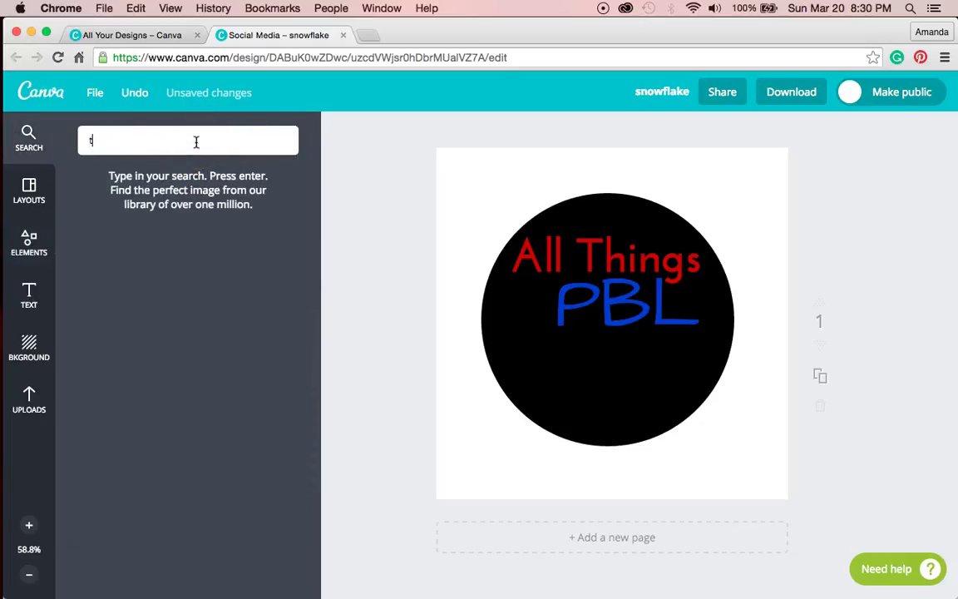
pyautogui.press('Return')
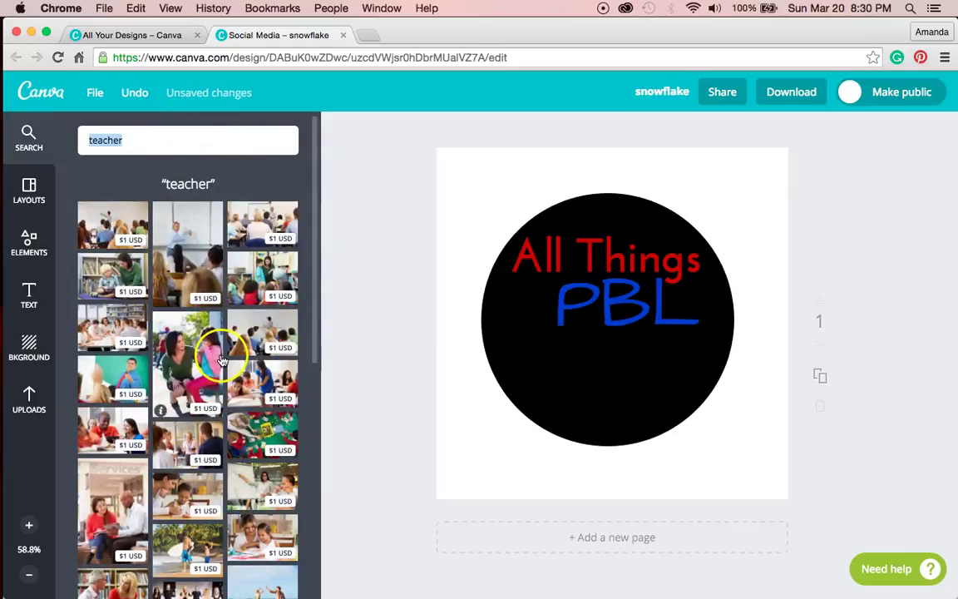
pyautogui.scroll(-3, 214, 347)
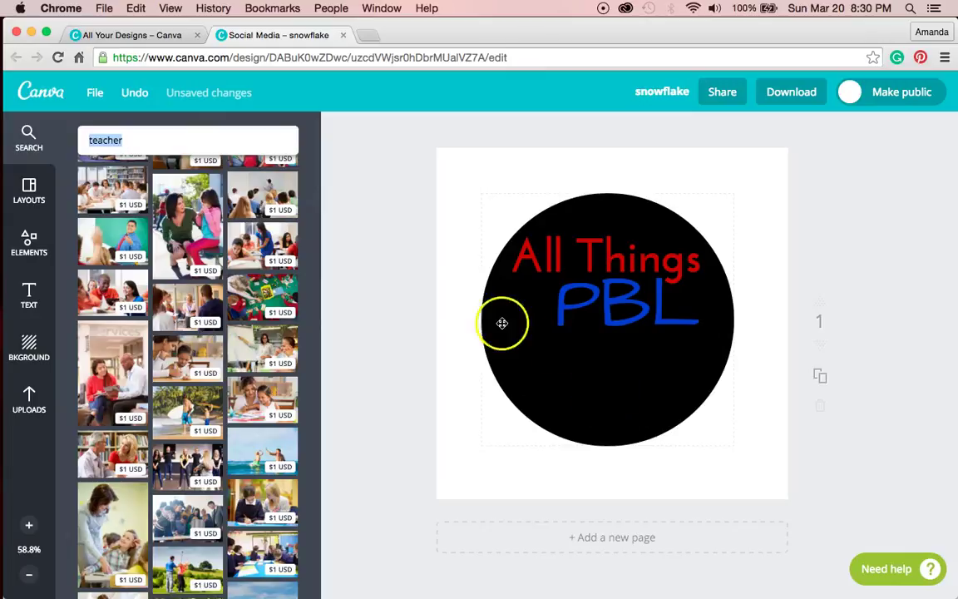
pyautogui.scroll(-10, 162, 490)
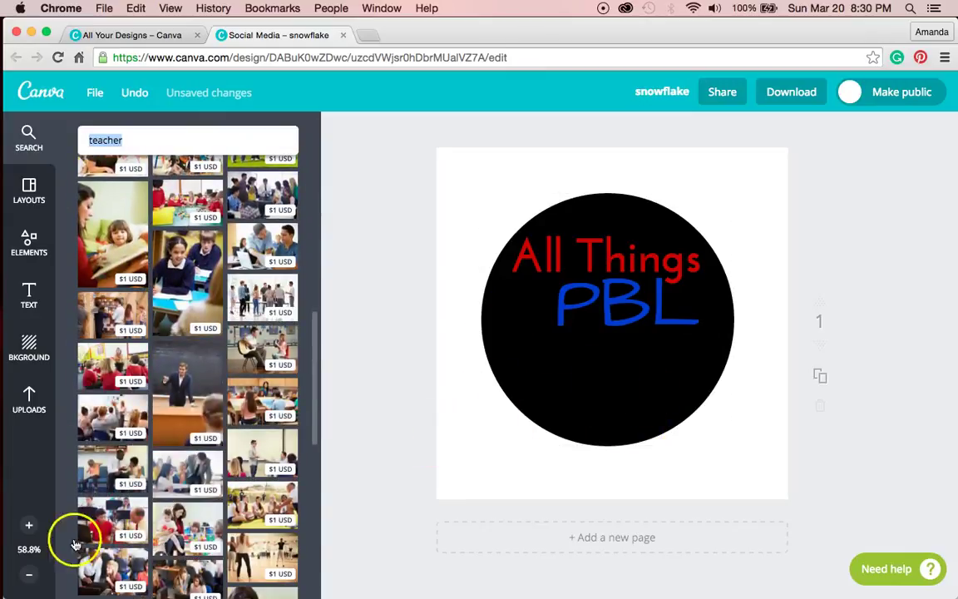
pyautogui.click(29, 532)
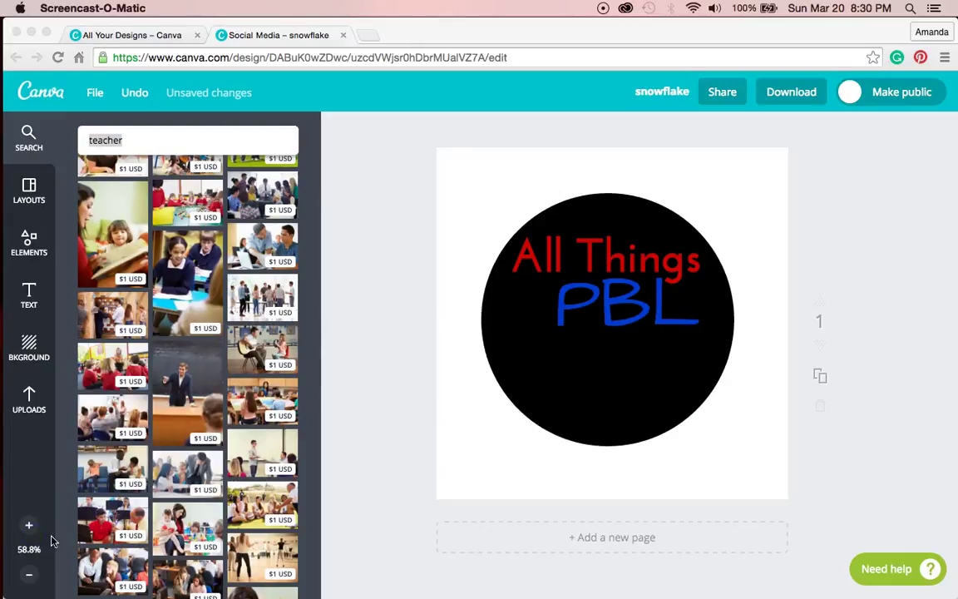
pyautogui.click(28, 391)
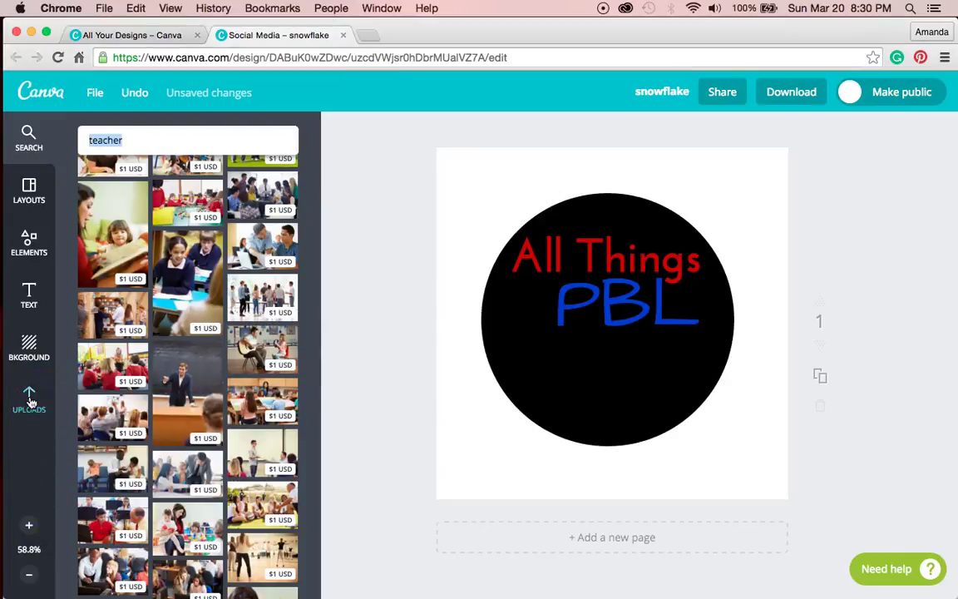
# Step: Start an upload from Uploads and browse the Desktop files
pyautogui.click(29, 401)
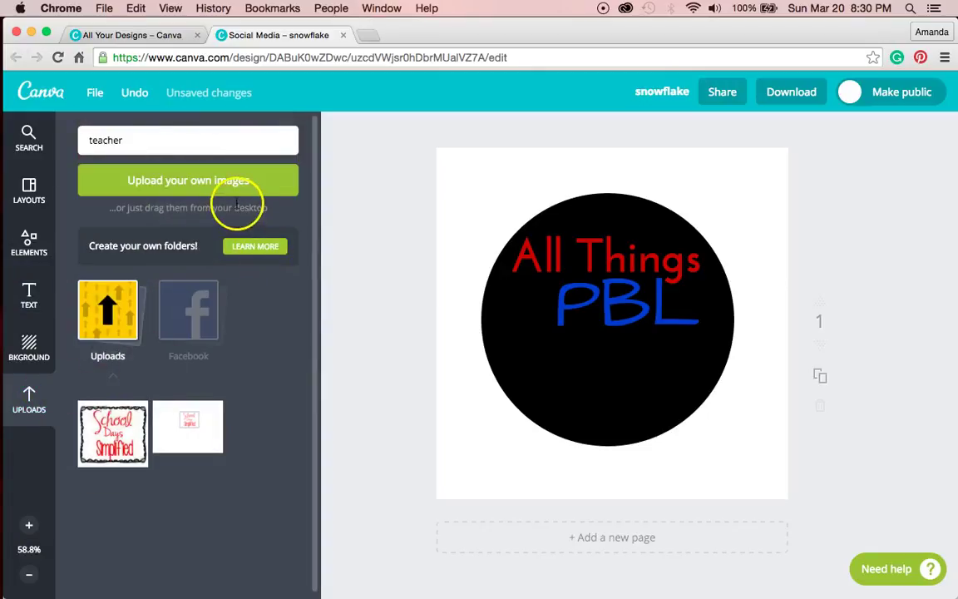
pyautogui.click(231, 198)
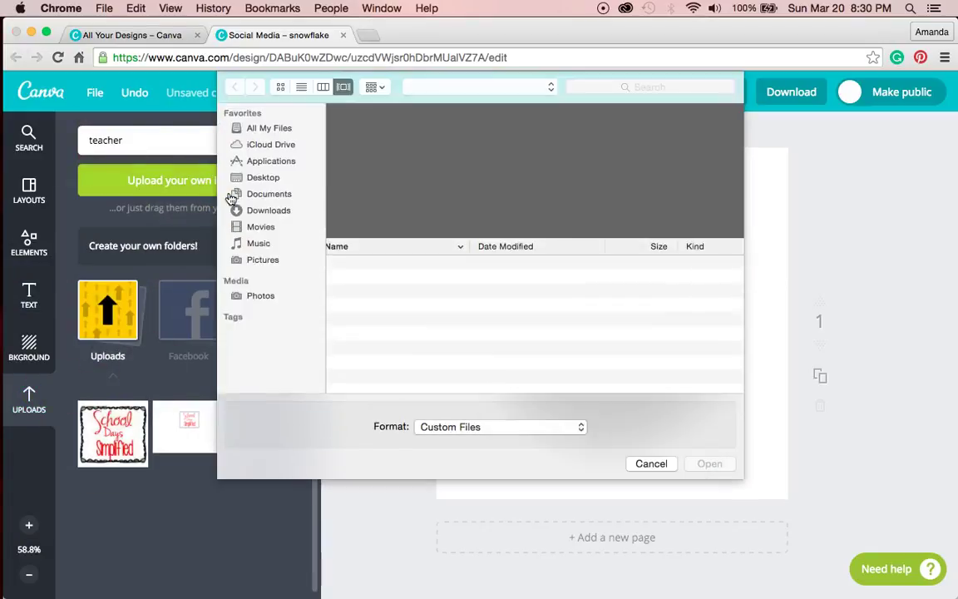
pyautogui.click(379, 267)
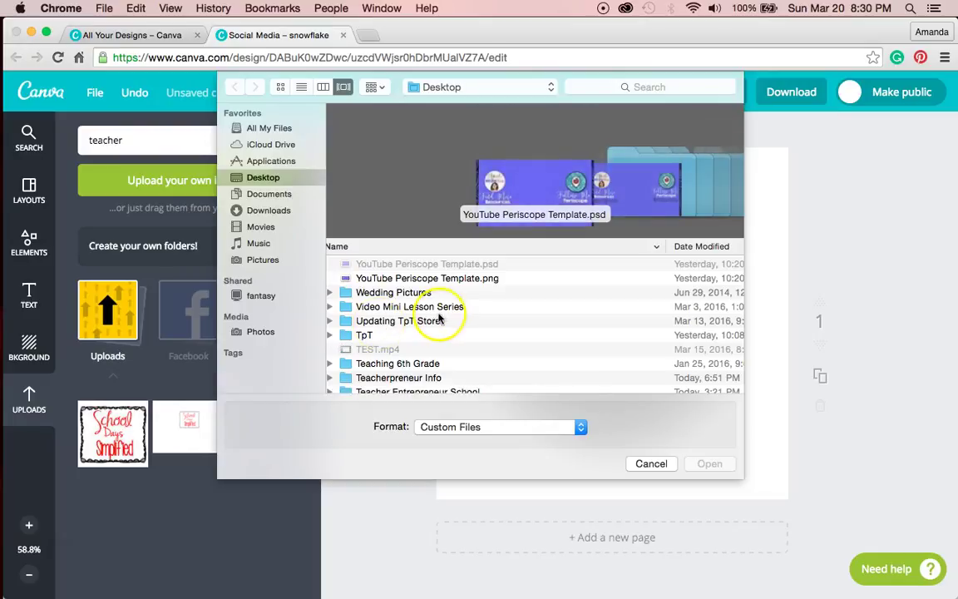
pyautogui.scroll(-10, 438, 317)
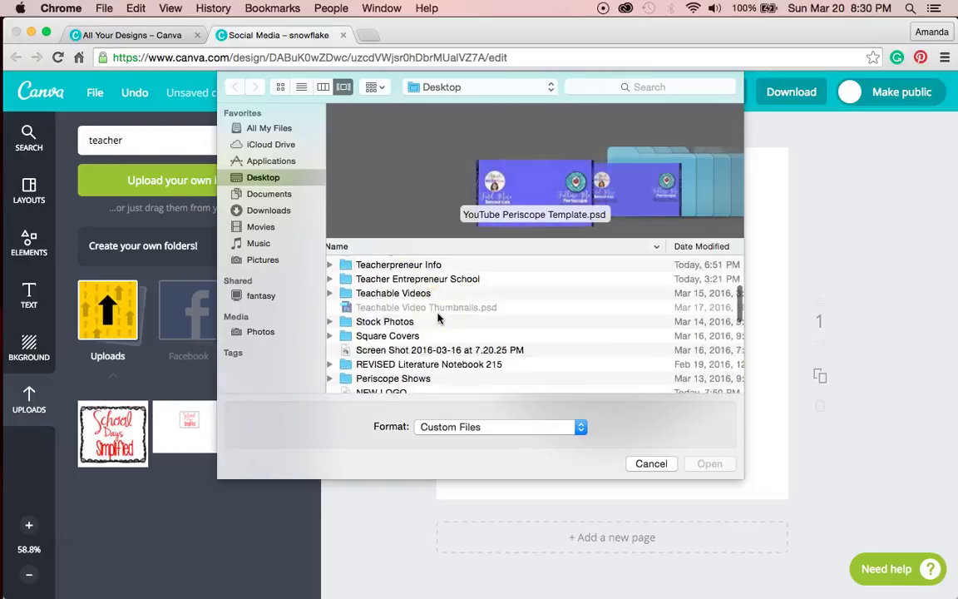
pyautogui.click(31, 535)
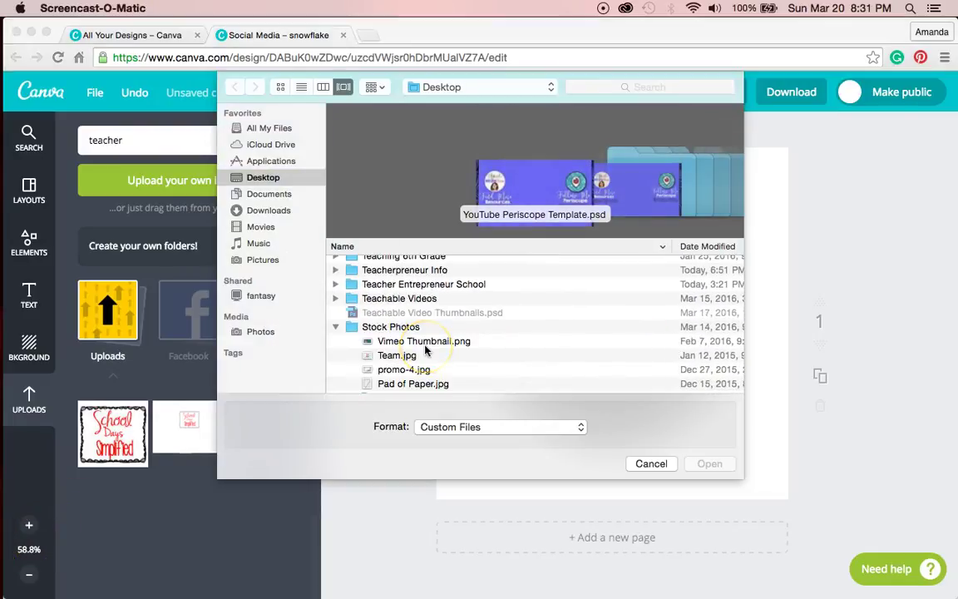
pyautogui.scroll(-3, 420, 345)
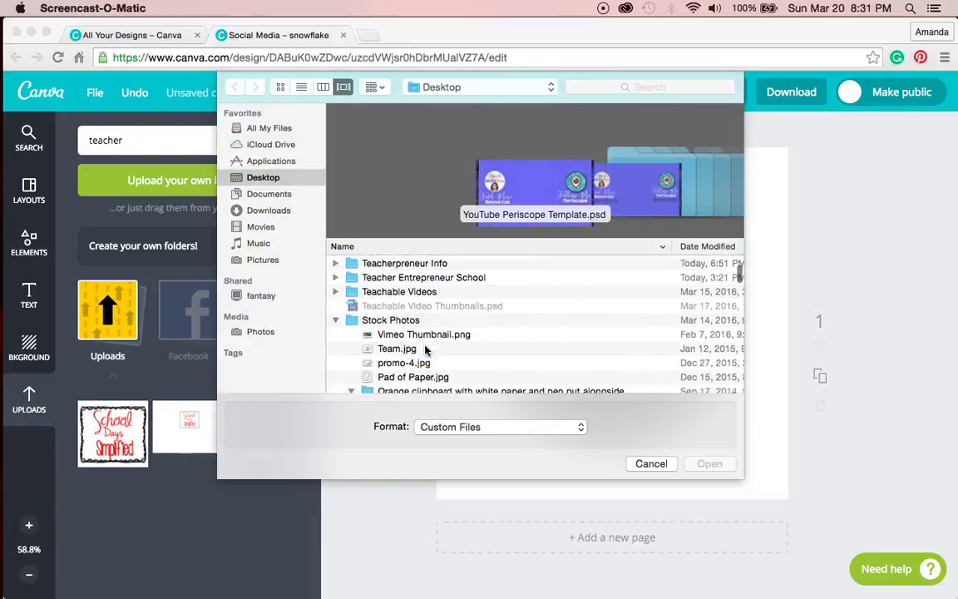
pyautogui.click(352, 356)
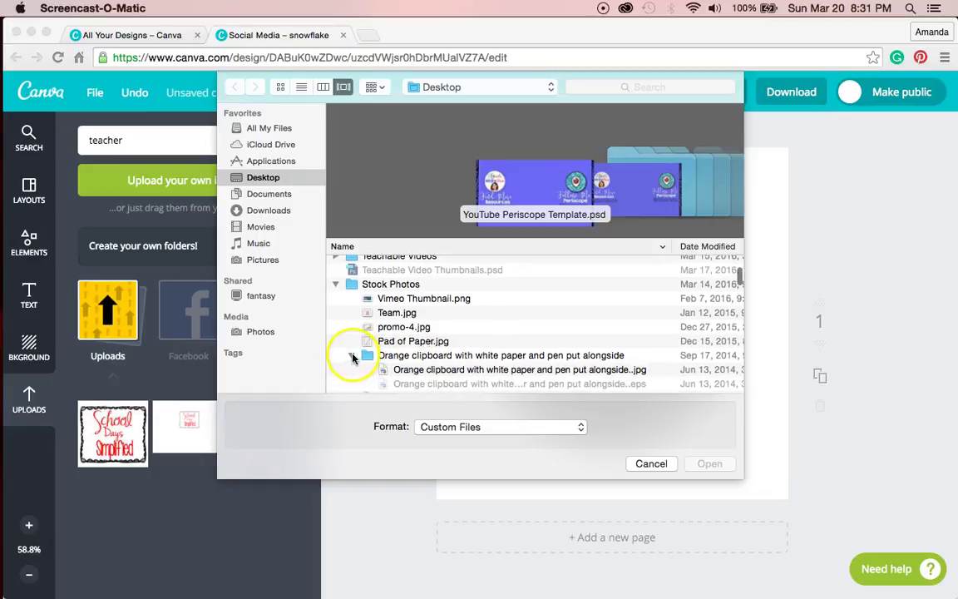
pyautogui.click(350, 355)
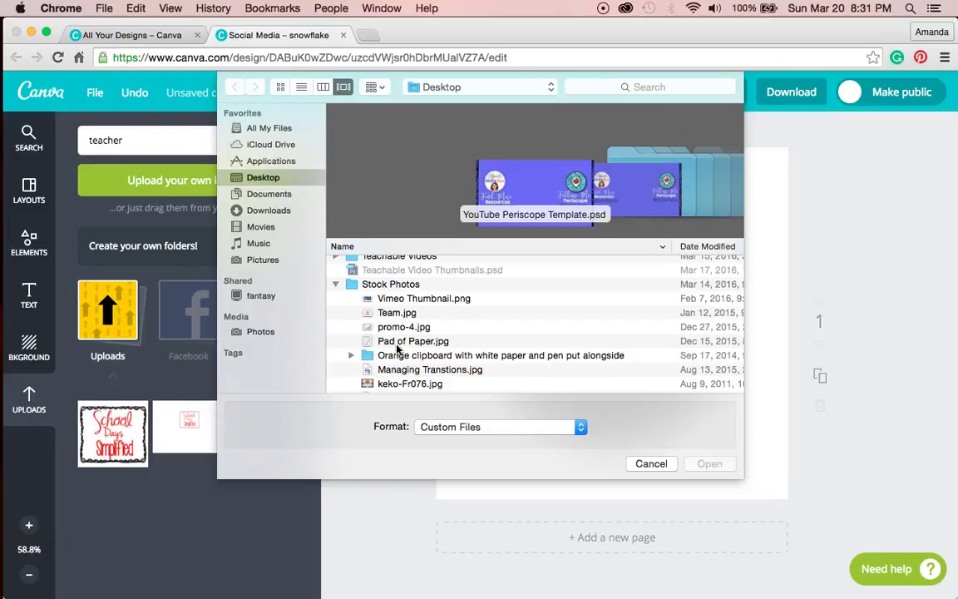
pyautogui.scroll(-4, 398, 349)
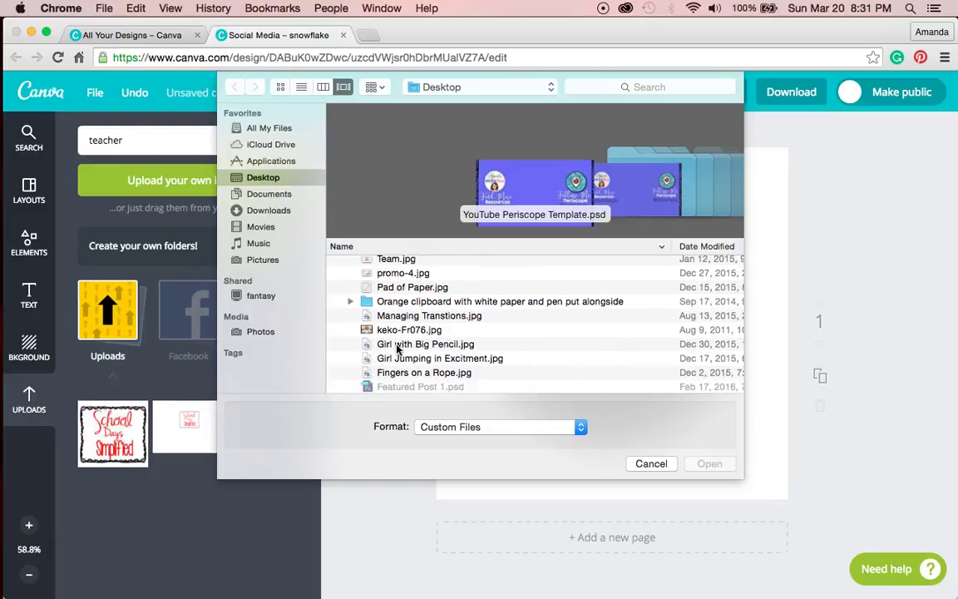
pyautogui.scroll(-5, 397, 350)
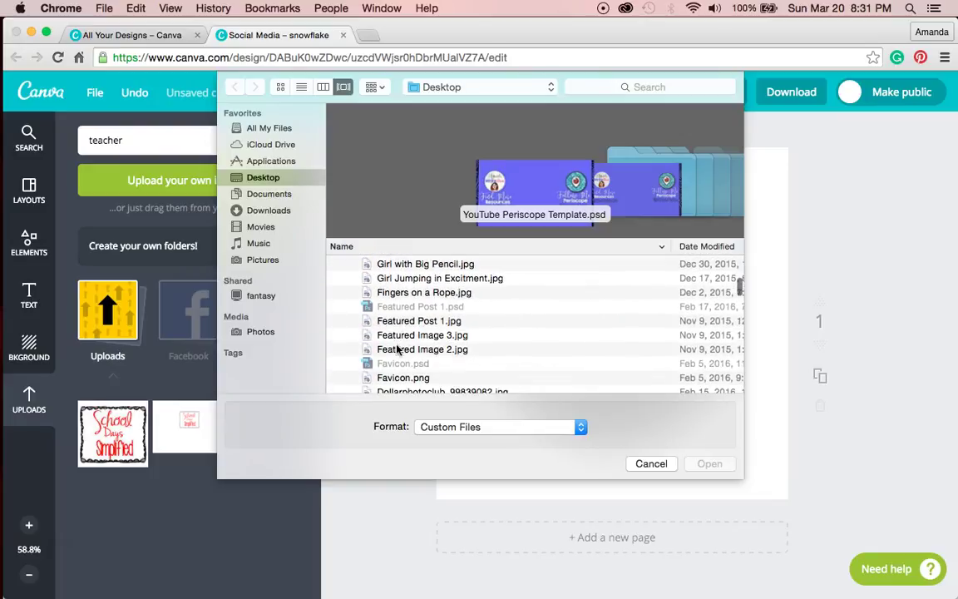
pyautogui.scroll(-10, 416, 333)
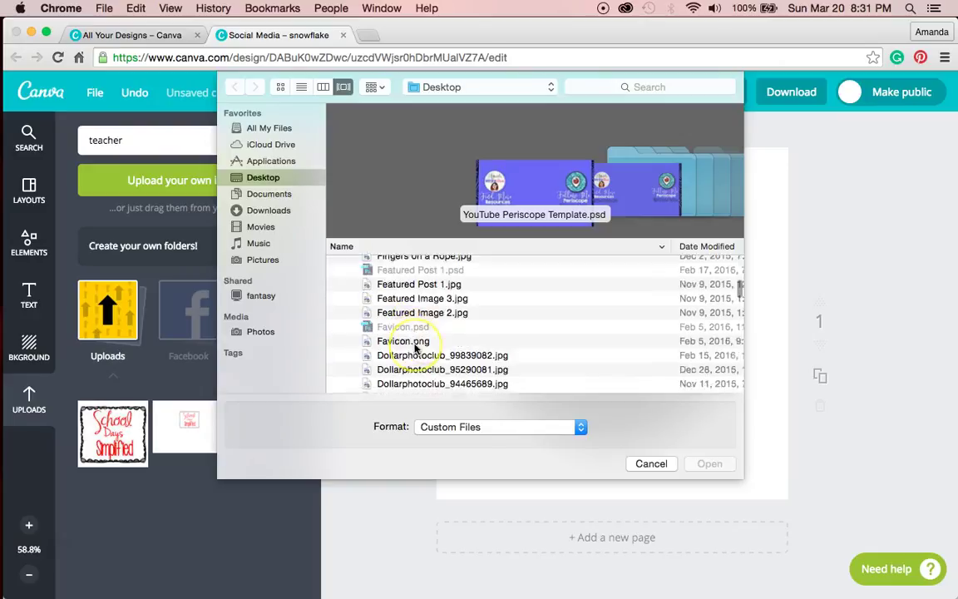
pyautogui.scroll(-10, 388, 358)
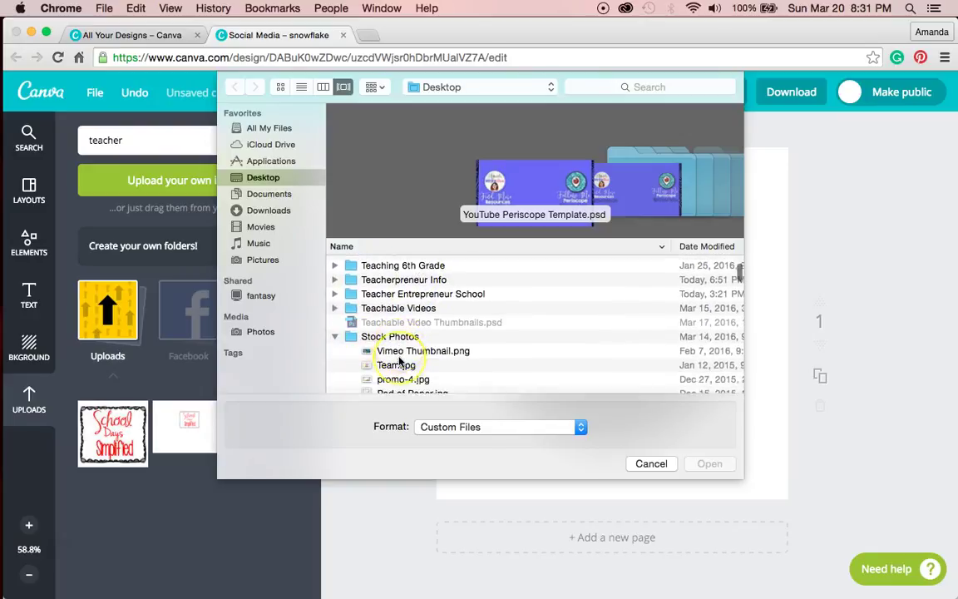
pyautogui.click(399, 357)
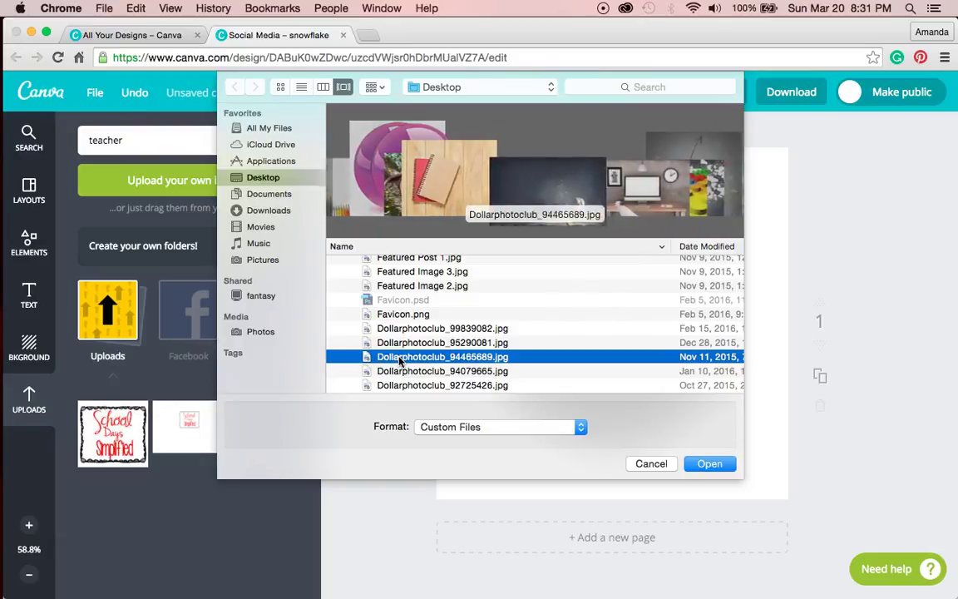
# Step: Step through the Desktop image previews and upload the Business-Woman-Showing cartoon
pyautogui.press('Down')
pyautogui.press('Down')
pyautogui.press('Down')
pyautogui.press('Down')
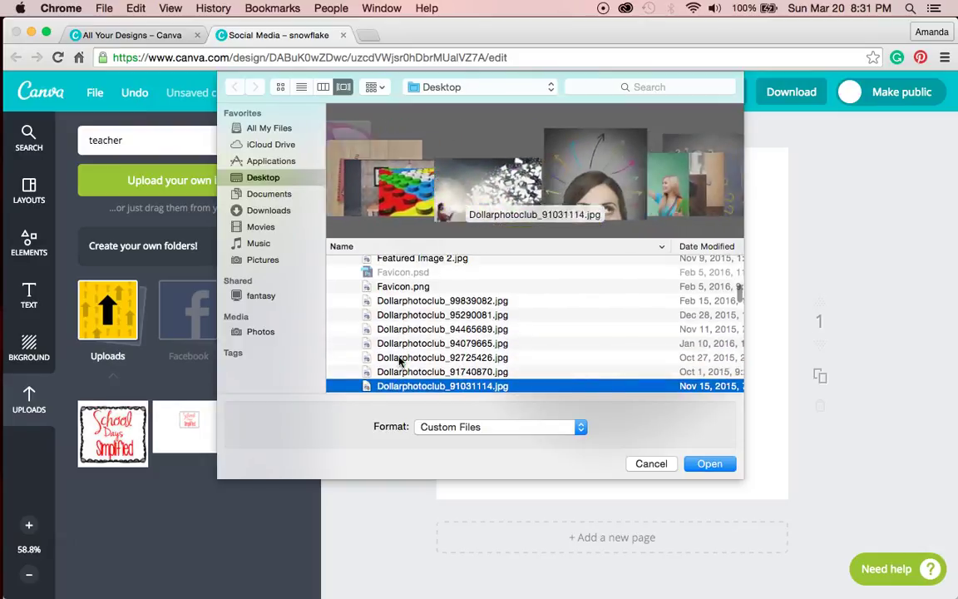
pyautogui.press('Down')
pyautogui.press('Down')
pyautogui.press('Down')
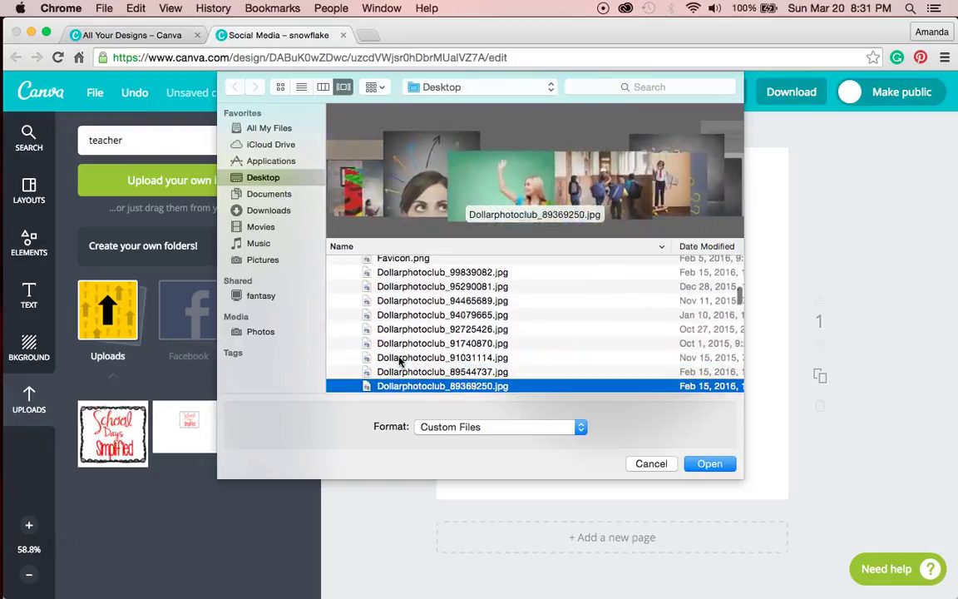
pyautogui.press('Down')
pyautogui.press('Down')
pyautogui.press('Down')
pyautogui.press('Down')
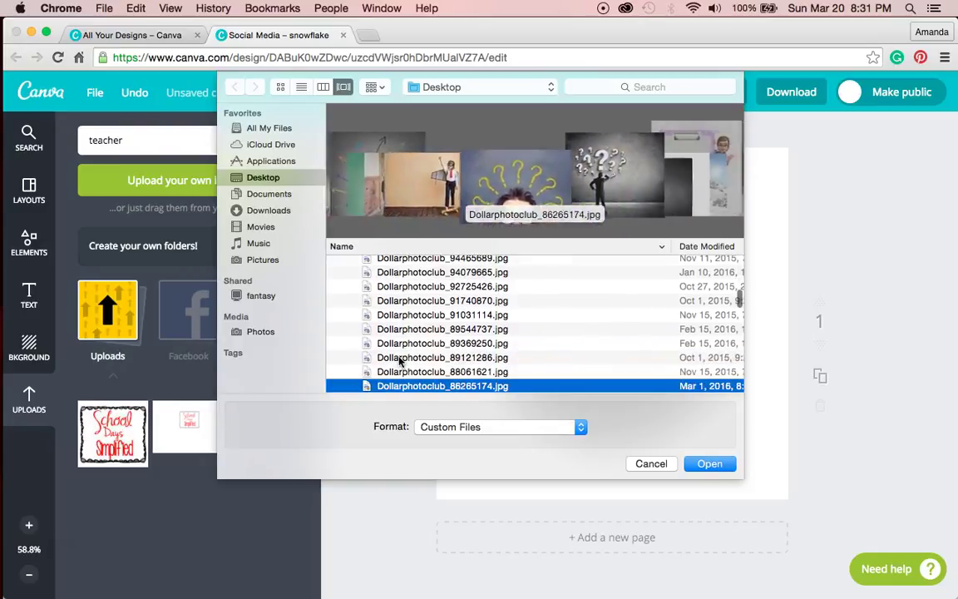
pyautogui.press('Down')
pyautogui.press('Down')
pyautogui.press('Down')
pyautogui.press('Down')
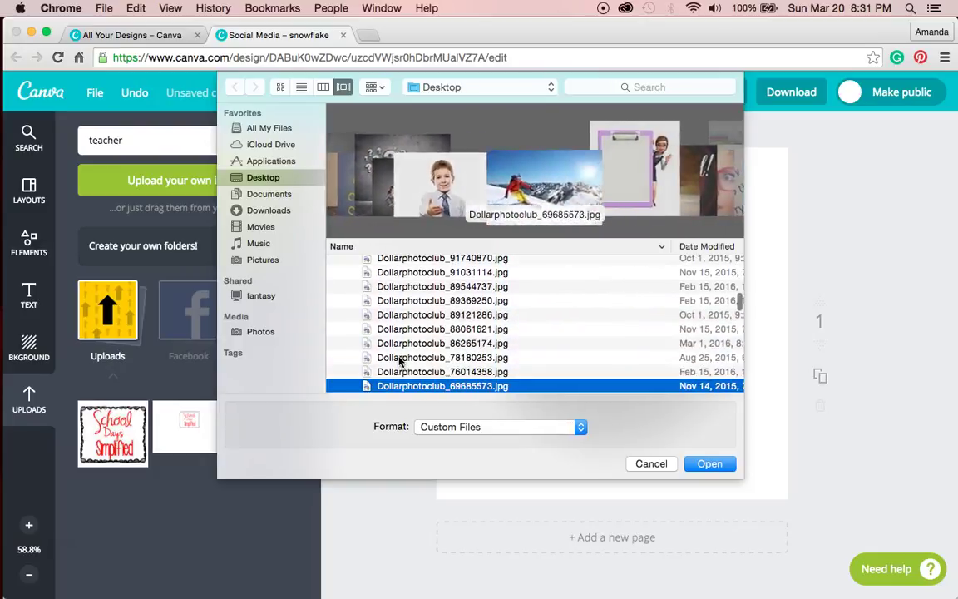
pyautogui.press('Down')
pyautogui.press('Down')
pyautogui.press('Down')
pyautogui.press('Down')
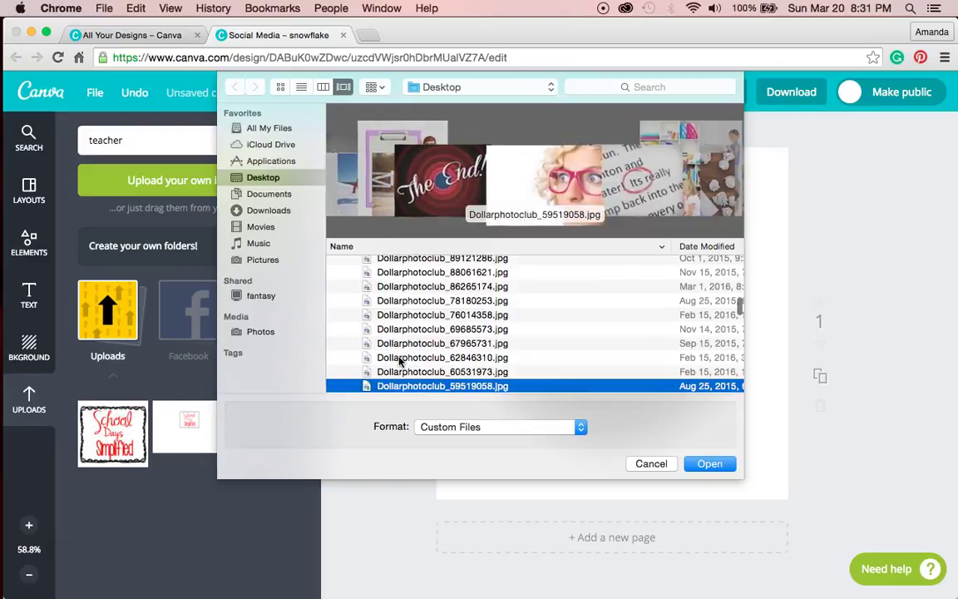
pyautogui.press('Down')
pyautogui.press('Down')
pyautogui.press('Down')
pyautogui.press('Down')
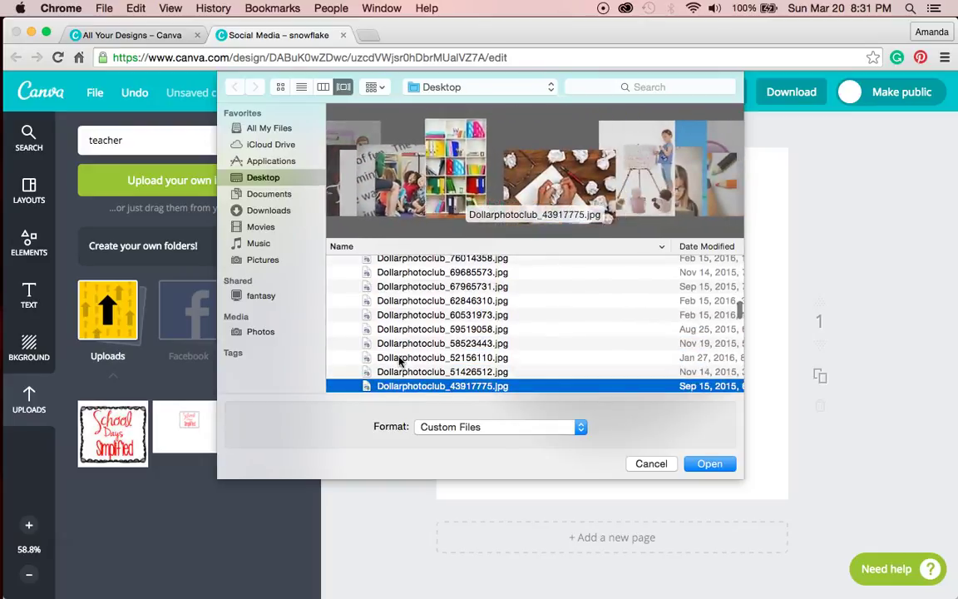
pyautogui.press('Down')
pyautogui.press('Down')
pyautogui.press('Down')
pyautogui.press('Down')
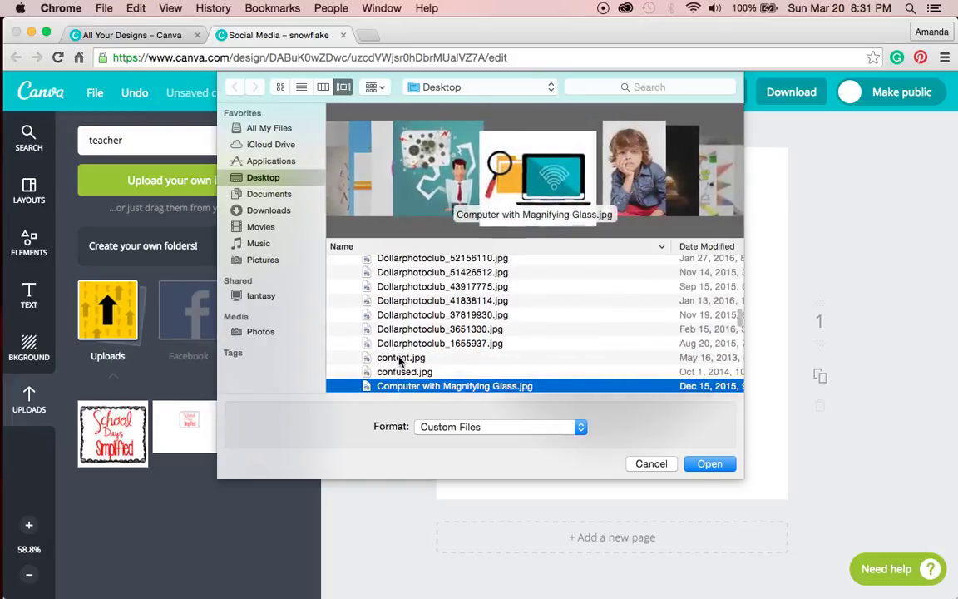
pyautogui.press('Down')
pyautogui.press('Down')
pyautogui.press('Down')
pyautogui.press('Down')
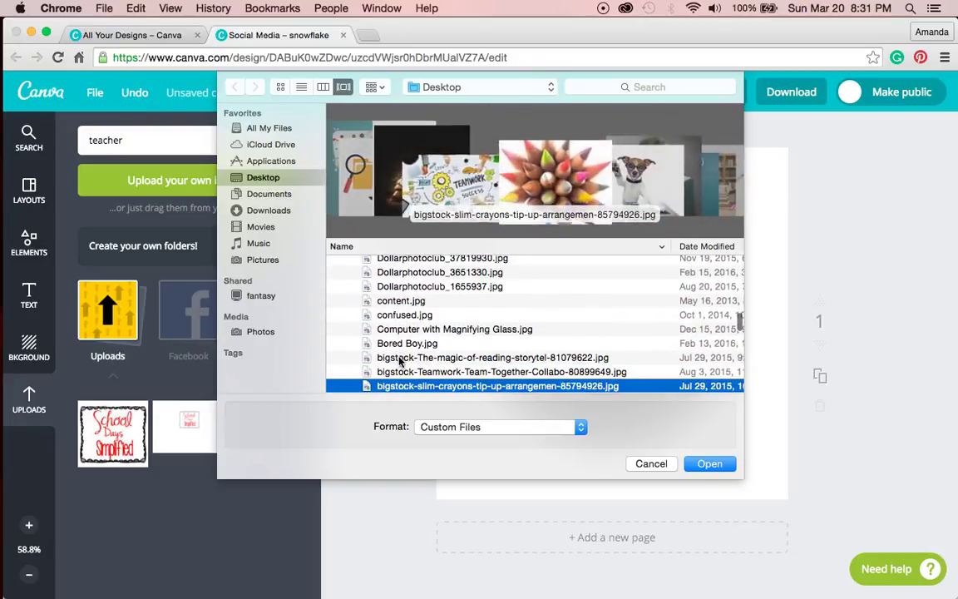
pyautogui.press('Down')
pyautogui.press('Down')
pyautogui.press('Down')
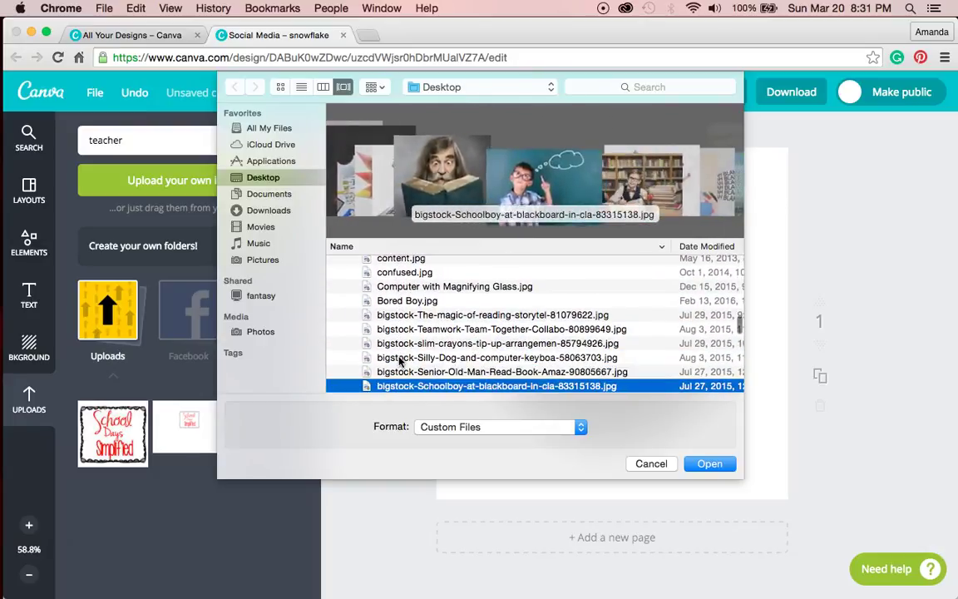
pyautogui.press('Down')
pyautogui.press('Down')
pyautogui.press('Down')
pyautogui.press('Down')
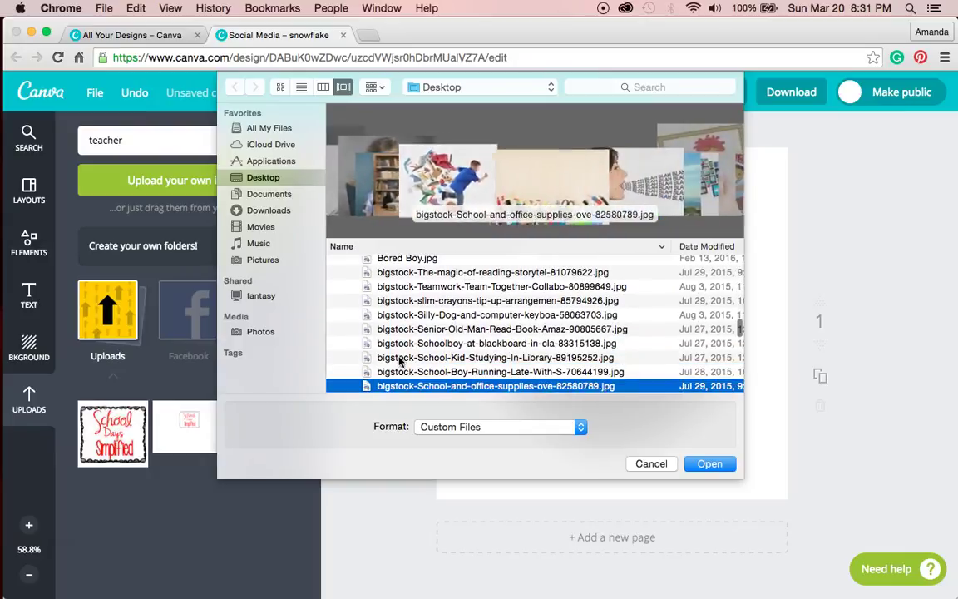
pyautogui.press('Down')
pyautogui.press('Down')
pyautogui.press('Down')
pyautogui.press('Down')
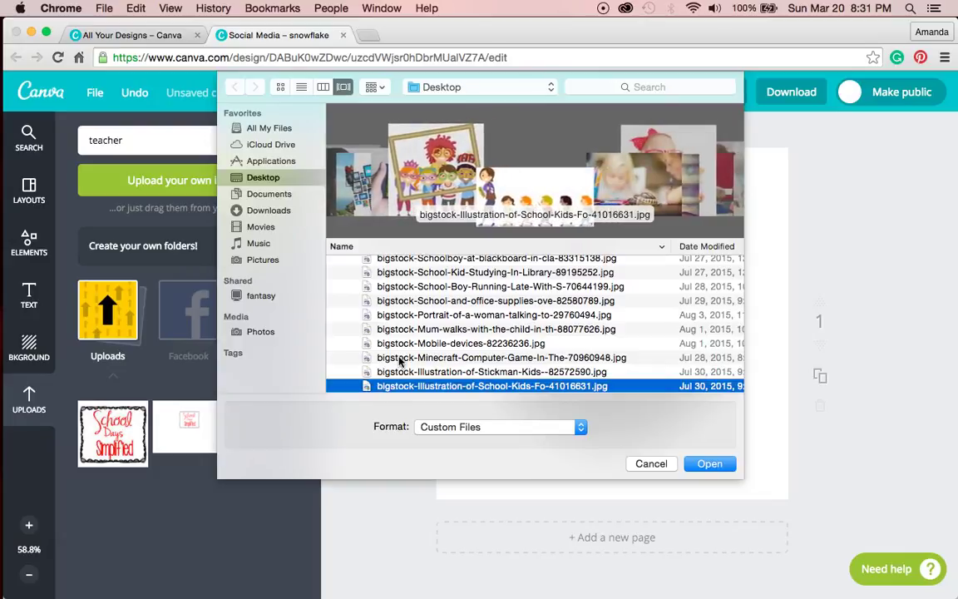
pyautogui.press('Down')
pyautogui.press('Down')
pyautogui.press('Down')
pyautogui.press('Down')
pyautogui.press('Down')
pyautogui.press('Down')
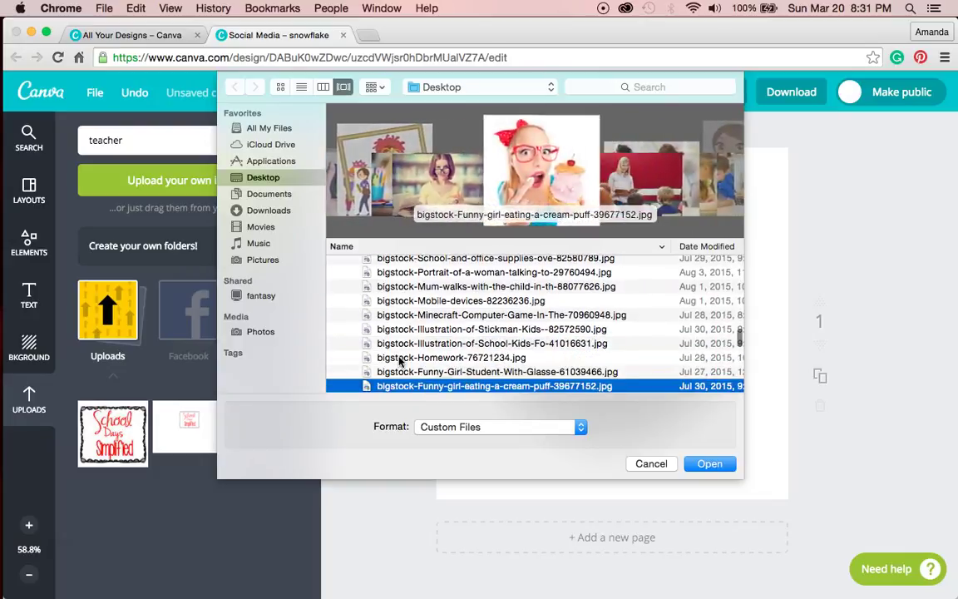
pyautogui.press('Down')
pyautogui.press('Down')
pyautogui.press('Down')
pyautogui.press('Down')
pyautogui.press('Down')
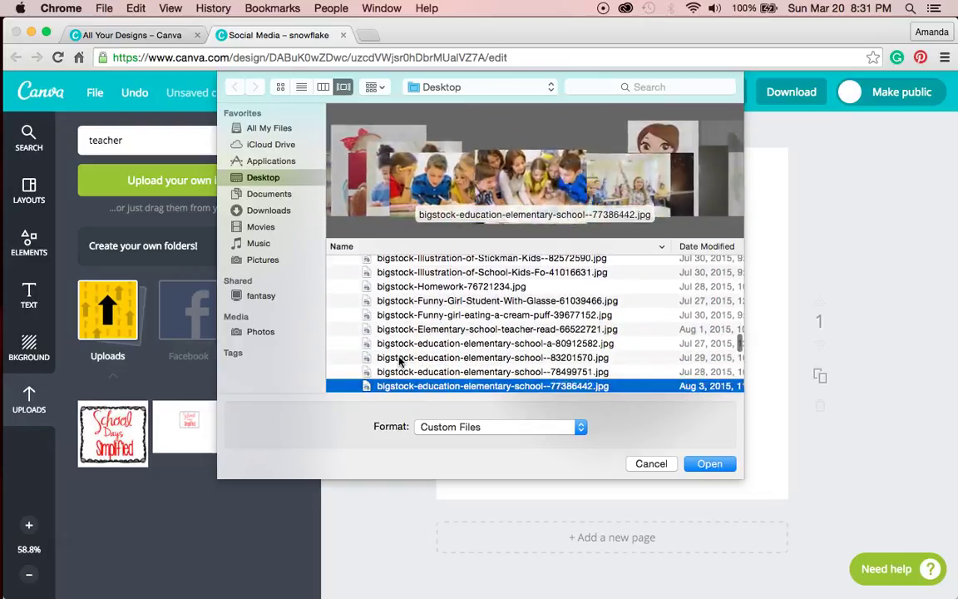
pyautogui.press('Up')
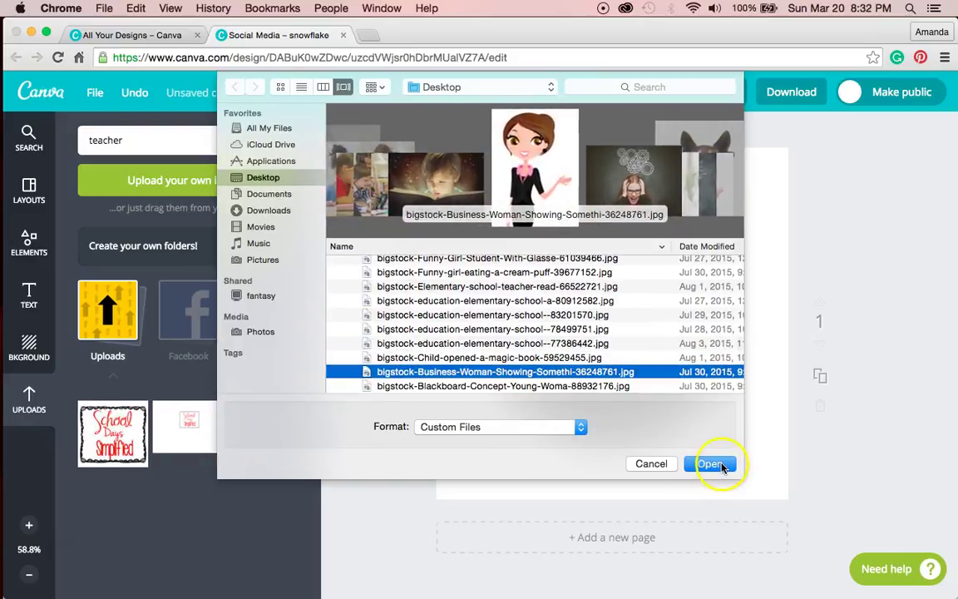
pyautogui.click(714, 464)
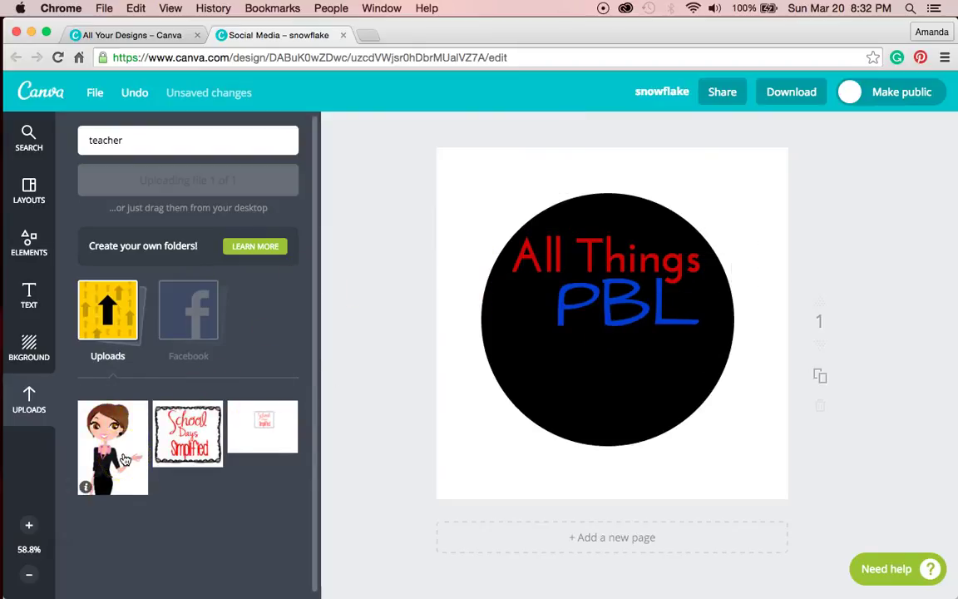
# Step: Add the uploaded teacher image and size it over the circle's lower left
pyautogui.click(124, 460)
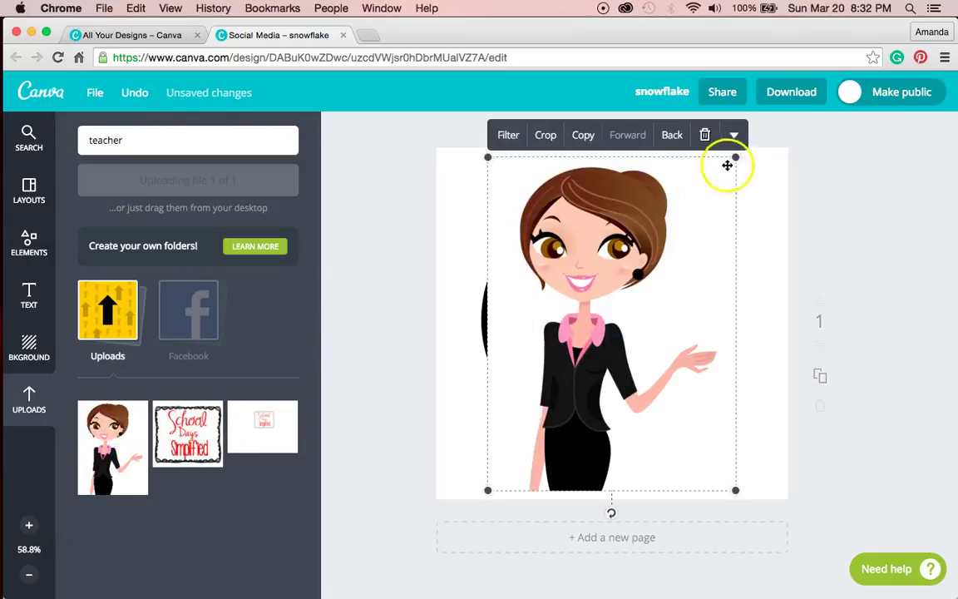
pyautogui.moveTo(735, 158); pyautogui.dragTo(585, 356)
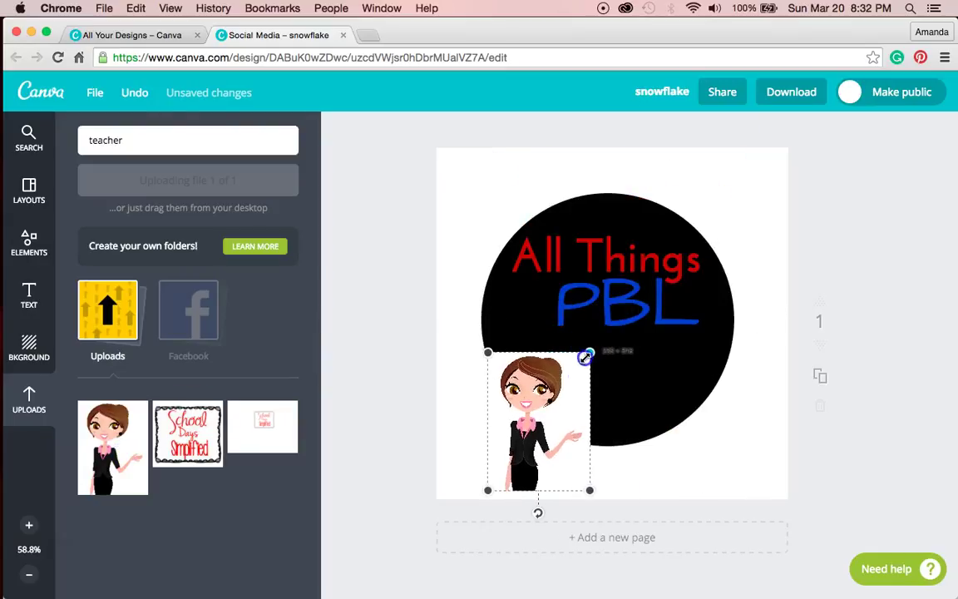
pyautogui.click(561, 409)
pyautogui.moveTo(566, 414); pyautogui.dragTo(585, 329)
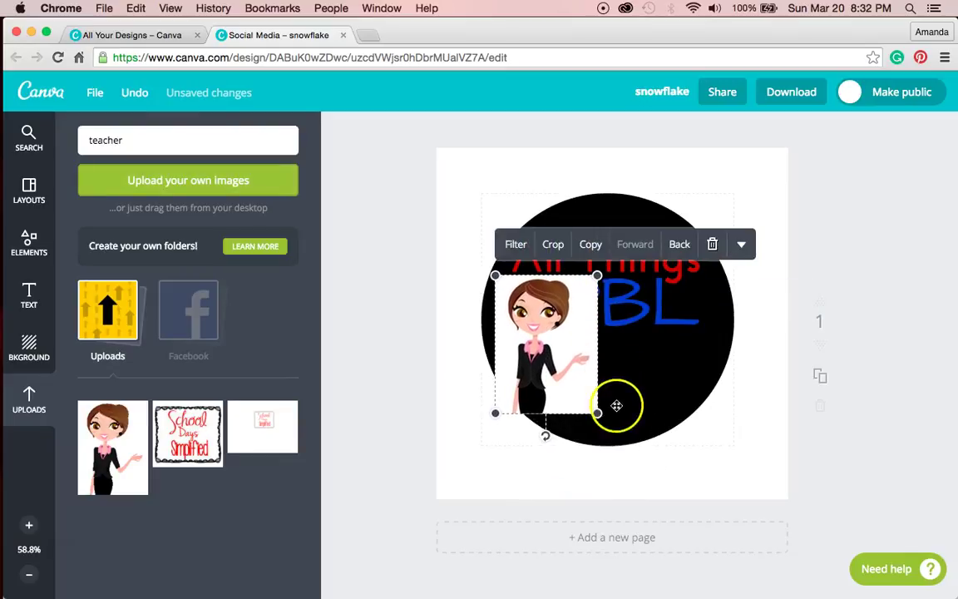
pyautogui.moveTo(597, 412); pyautogui.dragTo(695, 480)
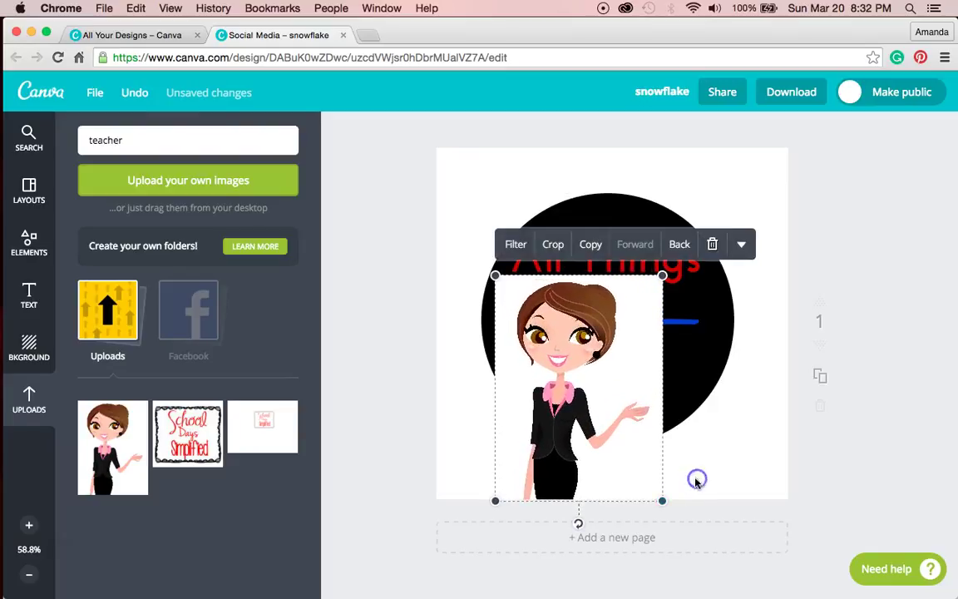
# Step: Select the blue PBL text and look for a way to reorder it
pyautogui.click(699, 321)
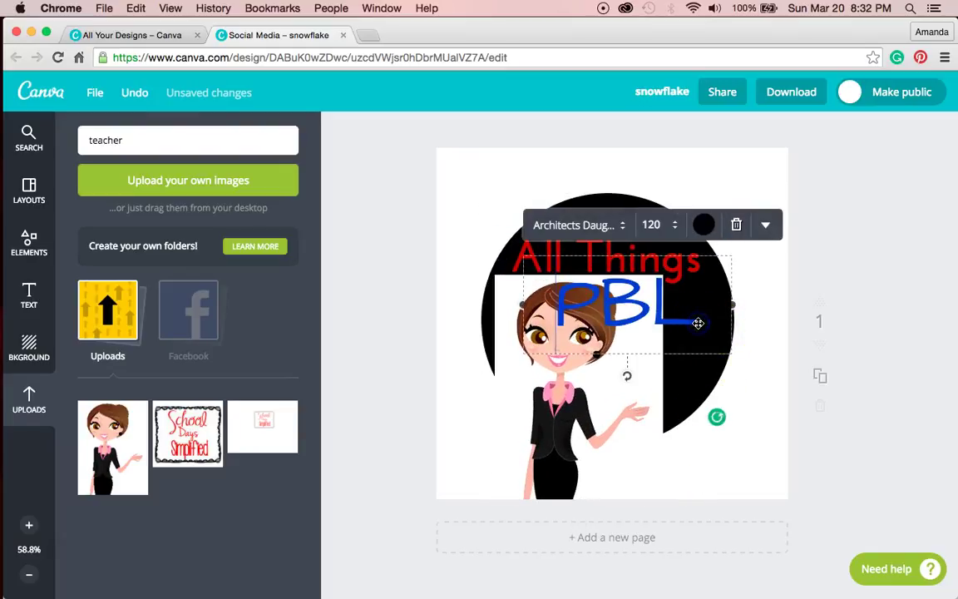
pyautogui.click(733, 265)
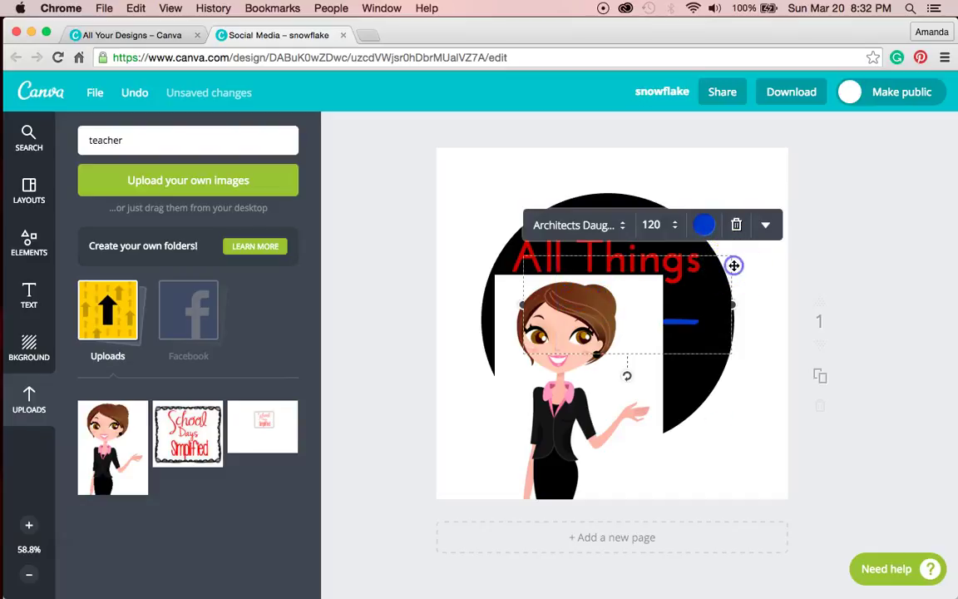
pyautogui.rightClick(733, 266)
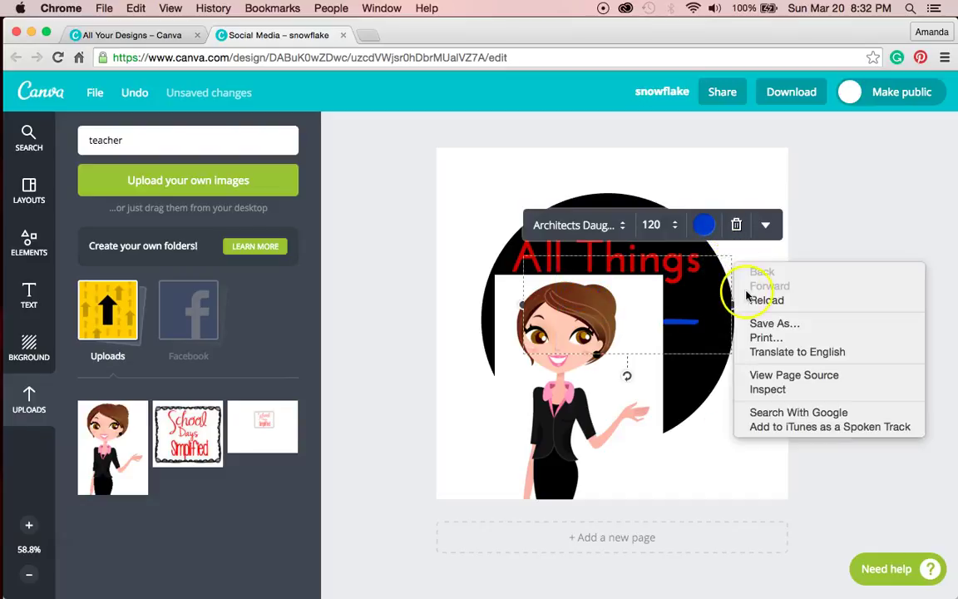
pyautogui.click(709, 267)
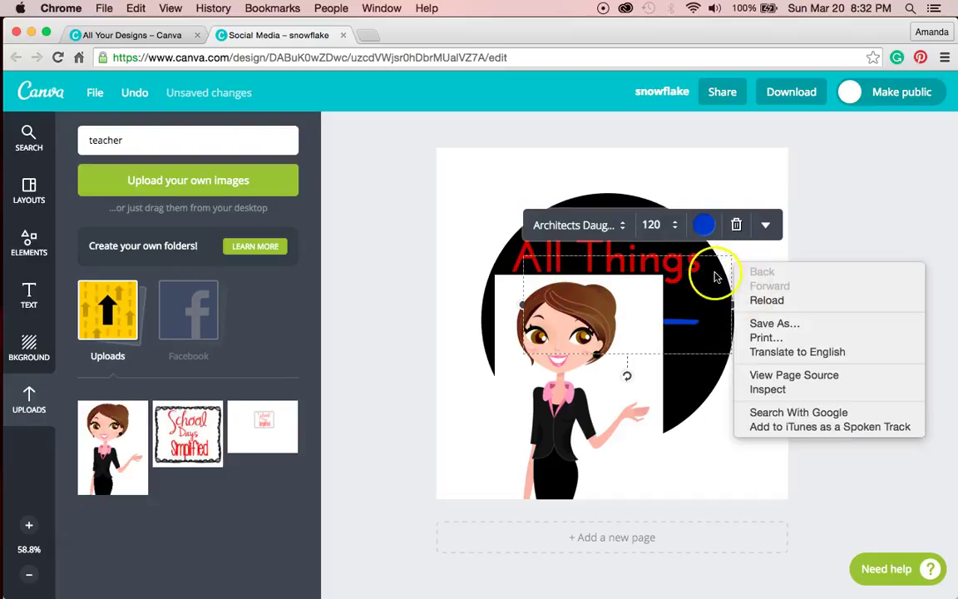
pyautogui.click(32, 531)
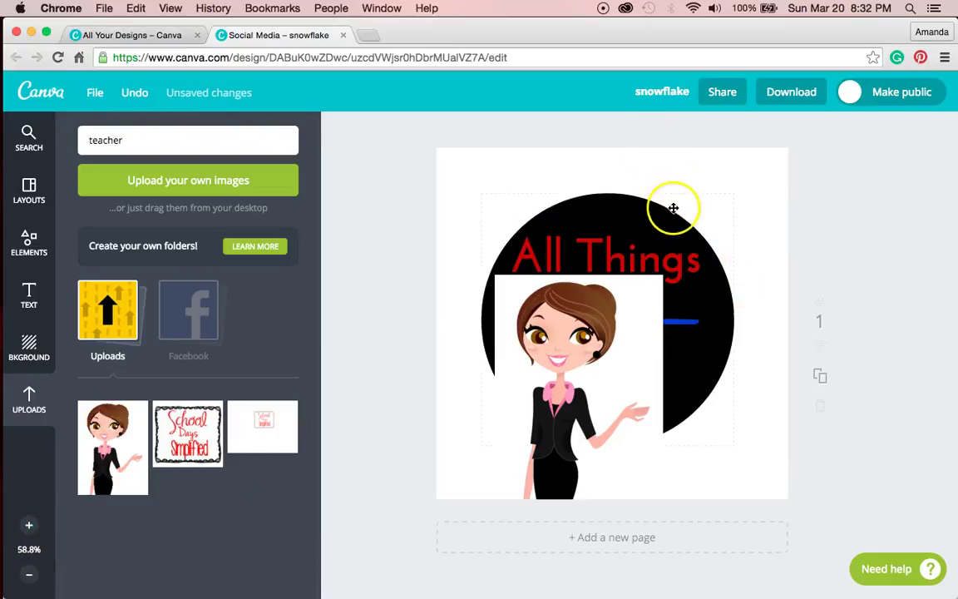
# Step: Enlarge the black circle to span nearly the whole page
pyautogui.click(606, 196)
pyautogui.moveTo(483, 195); pyautogui.dragTo(440, 159)
pyautogui.moveTo(730, 440); pyautogui.dragTo(789, 488)
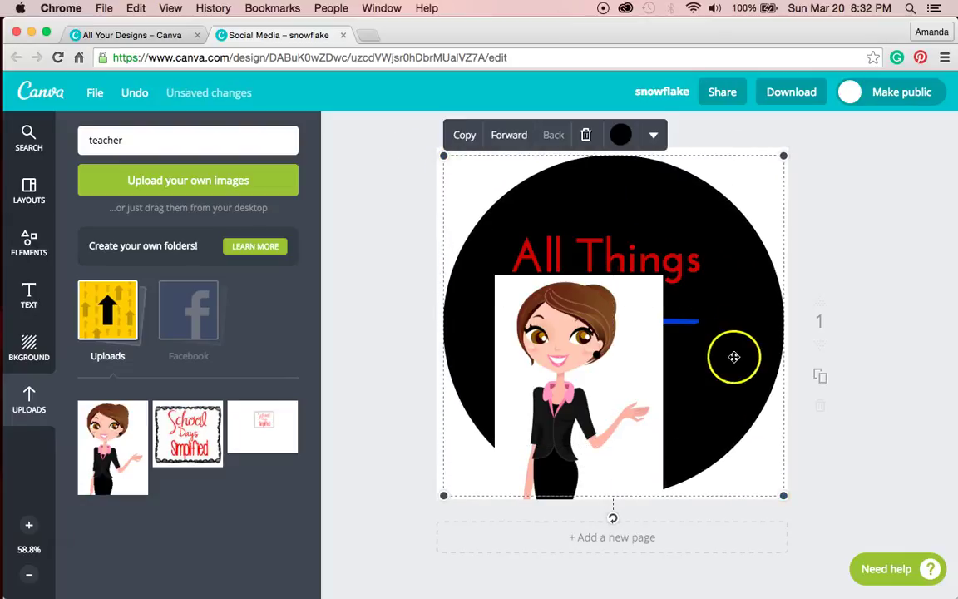
# Step: Bring the blue PBL text in front of the teacher and move it to the right
pyautogui.click(693, 316)
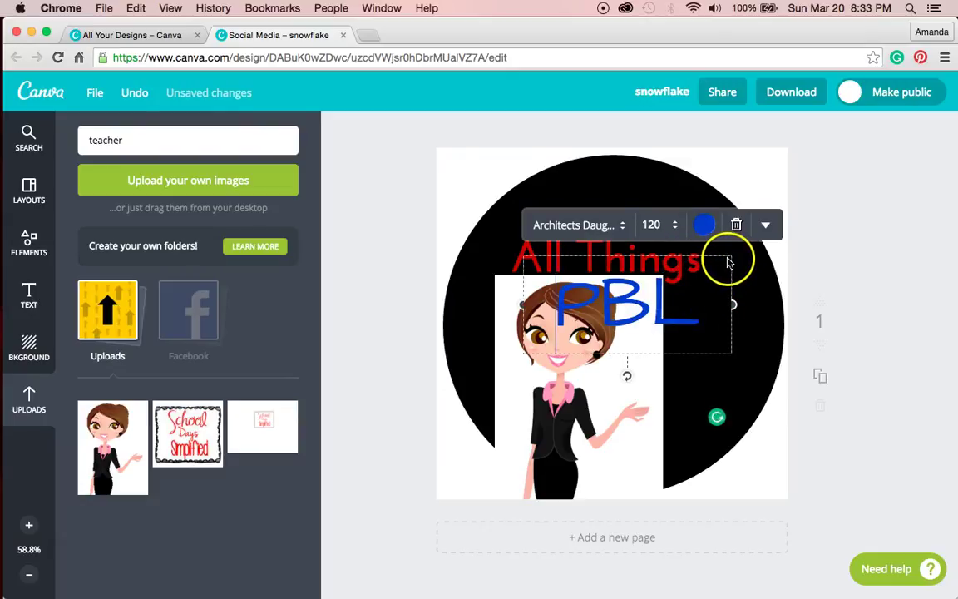
pyautogui.press('super+bracketleft')
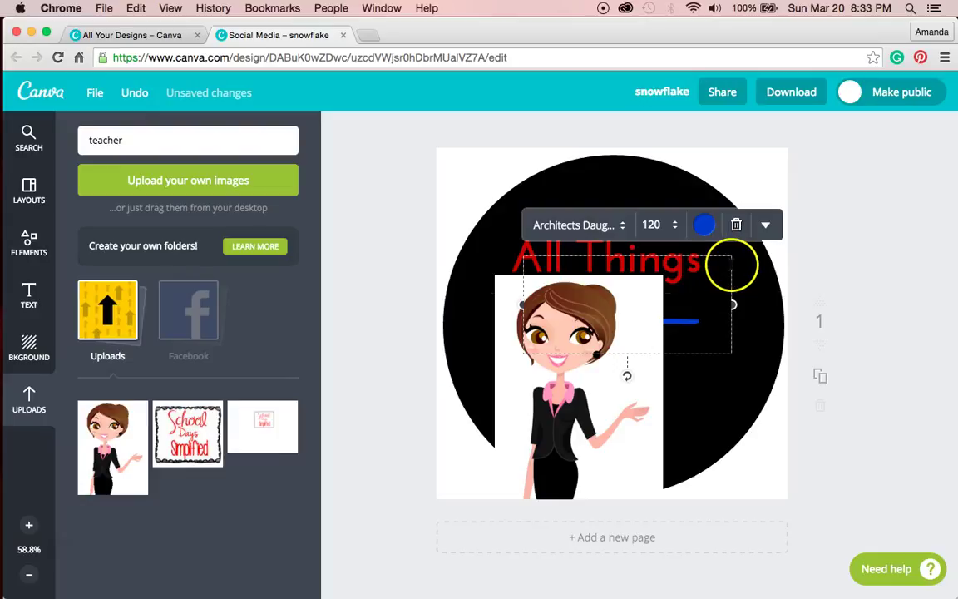
pyautogui.click(765, 227)
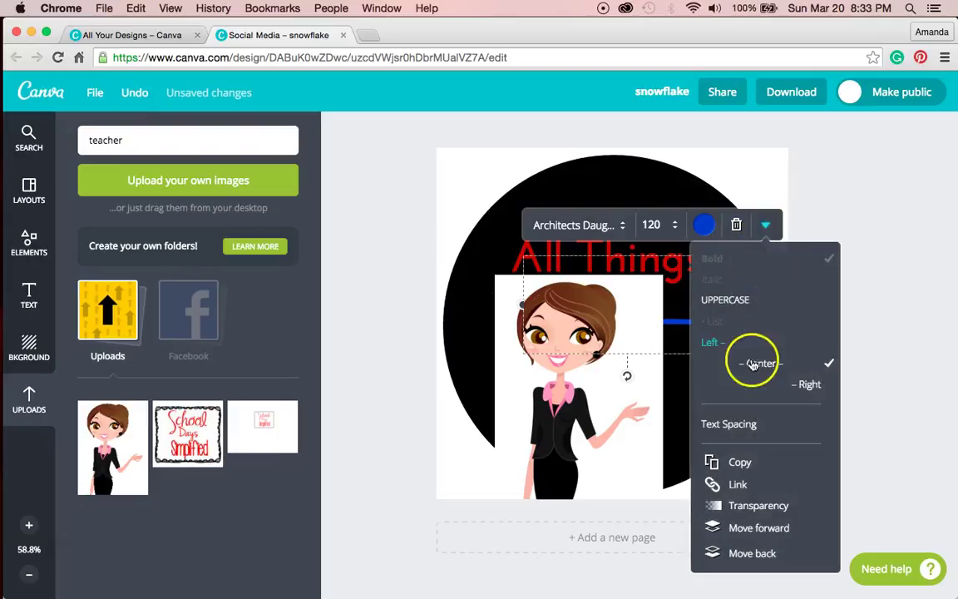
pyautogui.click(746, 529)
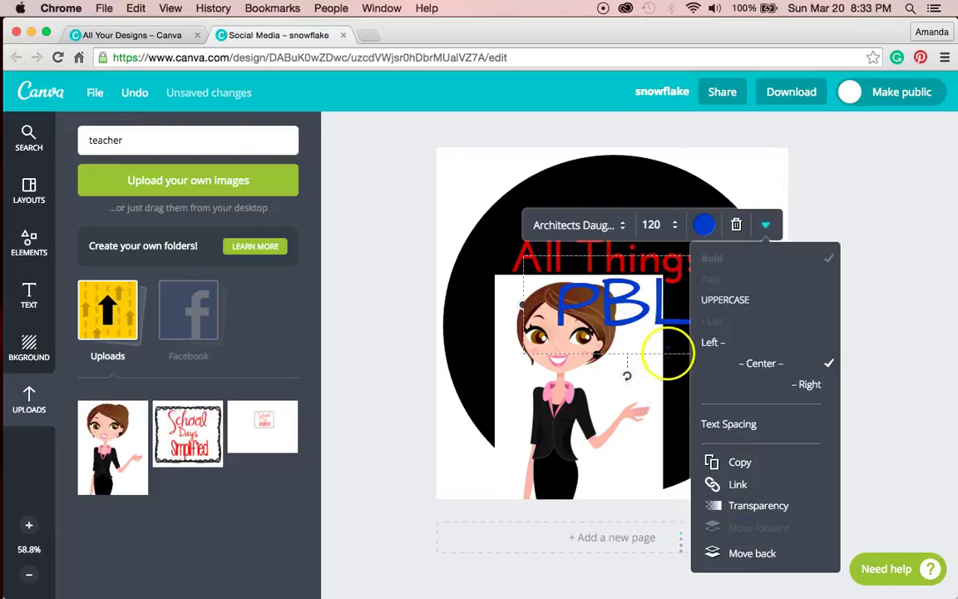
pyautogui.moveTo(684, 359); pyautogui.dragTo(744, 368)
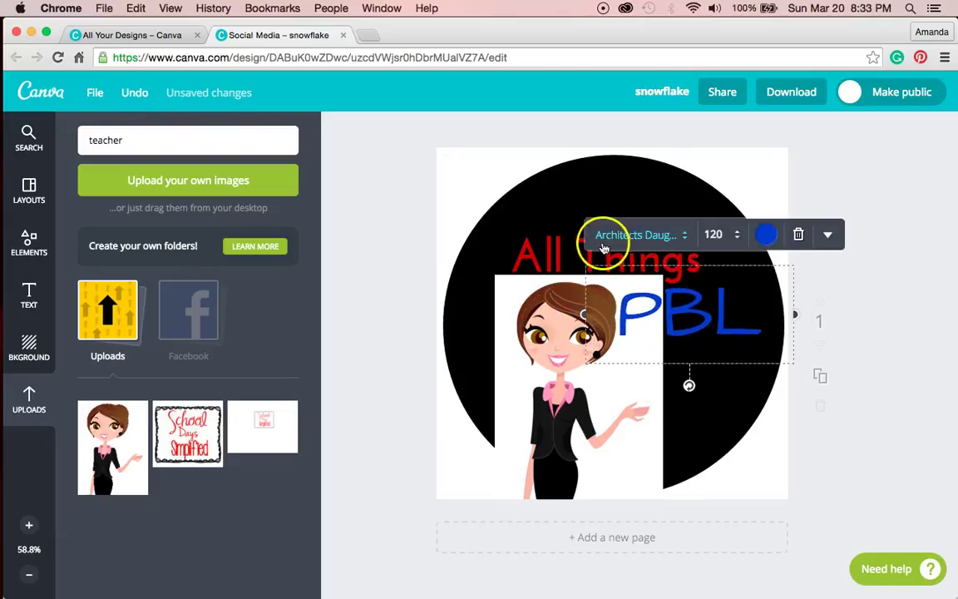
# Step: Raise the All Things heading and enlarge it to font size 120, via 104
pyautogui.click(560, 247)
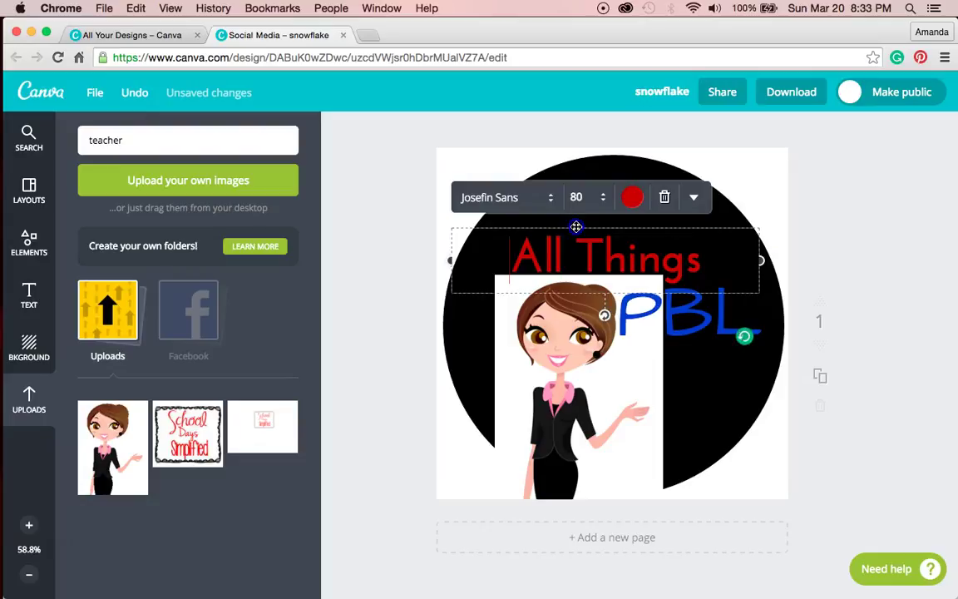
pyautogui.moveTo(575, 226); pyautogui.dragTo(573, 186)
pyautogui.moveTo(523, 207); pyautogui.dragTo(698, 206)
pyautogui.click(606, 153)
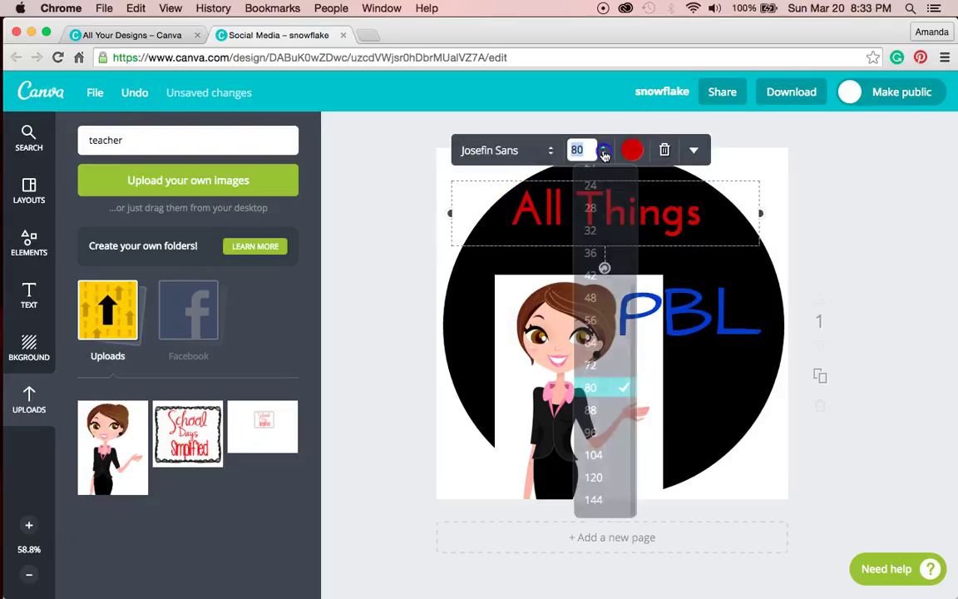
pyautogui.click(605, 452)
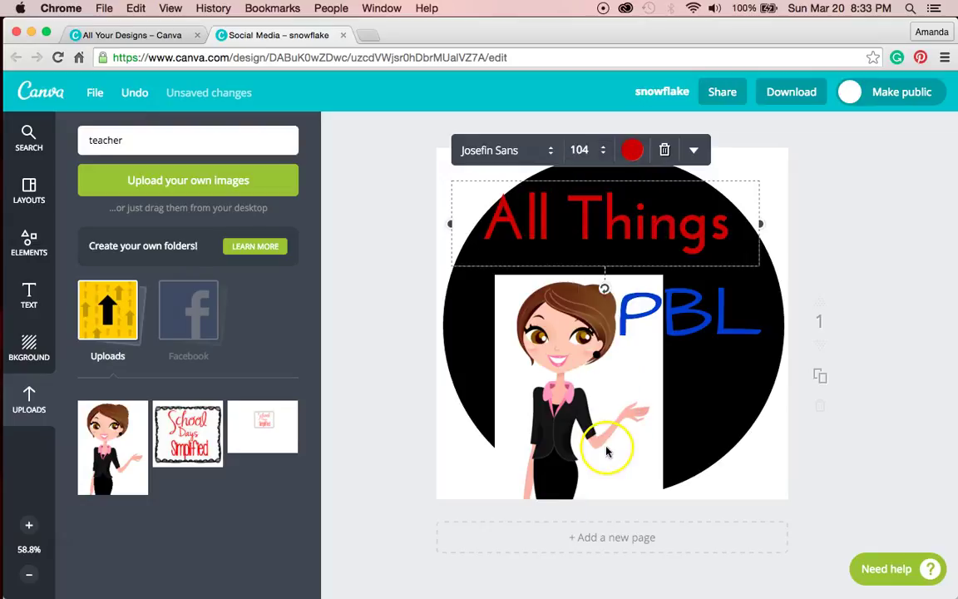
pyautogui.click(600, 156)
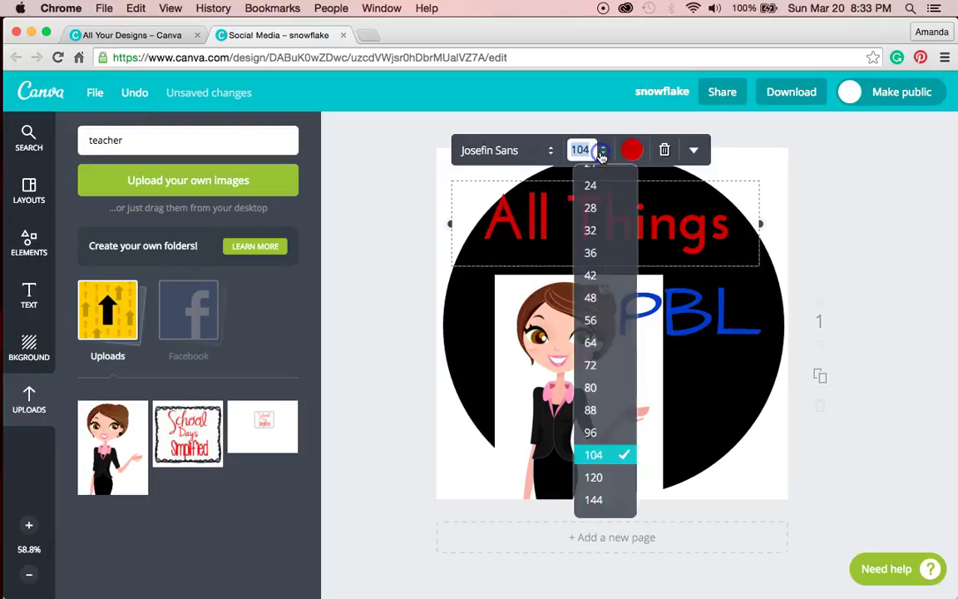
pyautogui.click(606, 477)
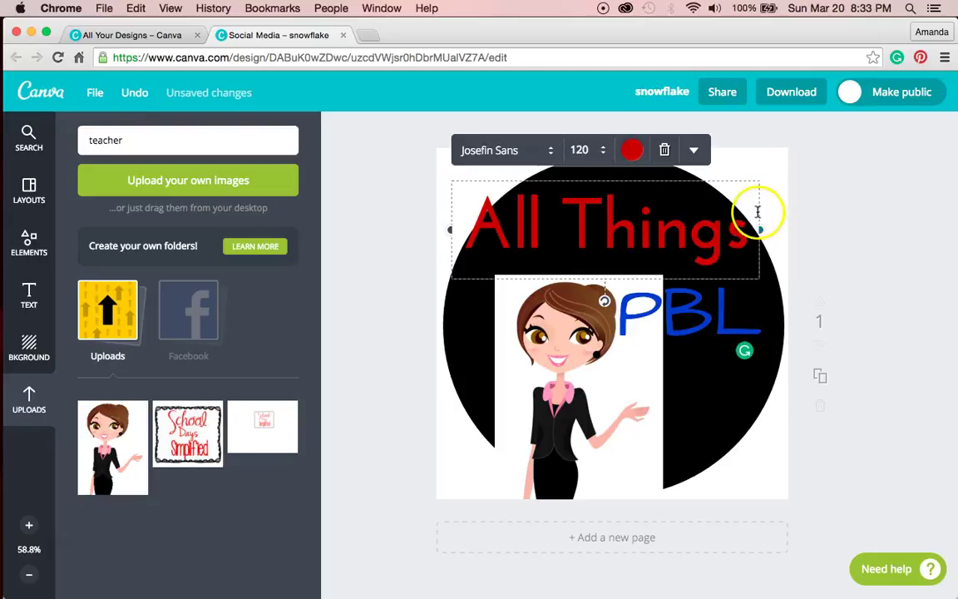
pyautogui.moveTo(740, 178); pyautogui.dragTo(747, 193)
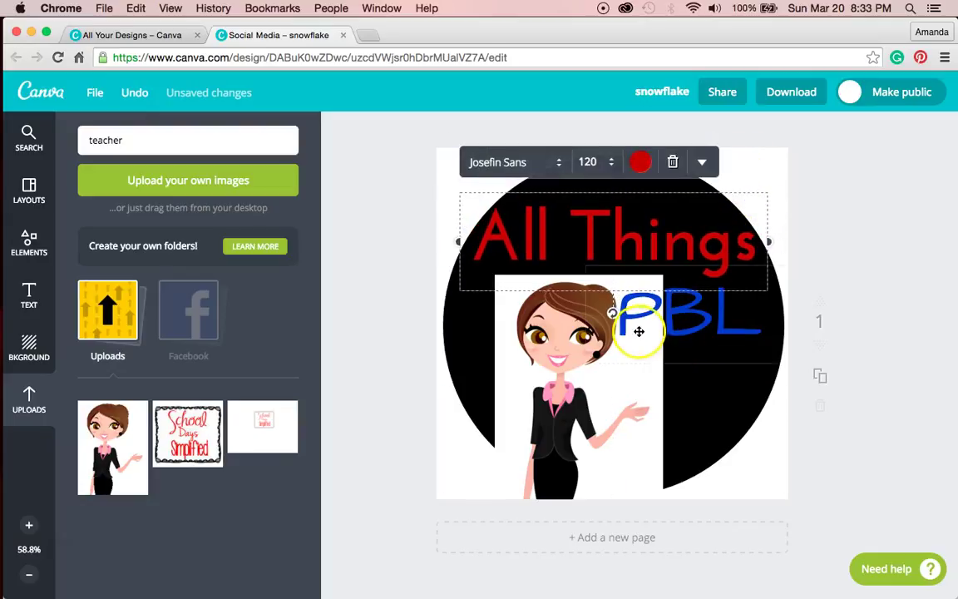
# Step: Move the teacher image left and delete the black circle background
pyautogui.click(645, 388)
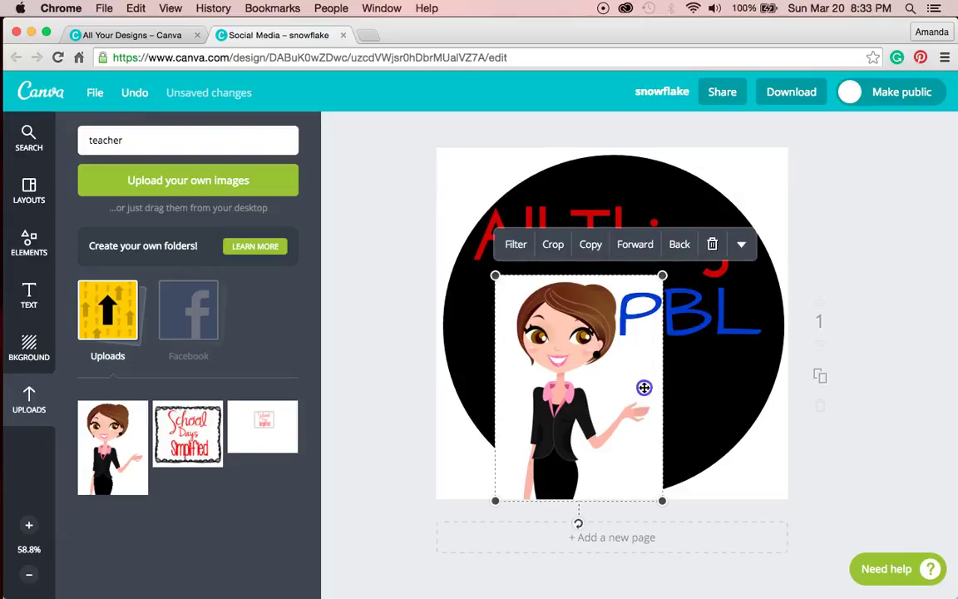
pyautogui.moveTo(644, 387); pyautogui.dragTo(604, 390)
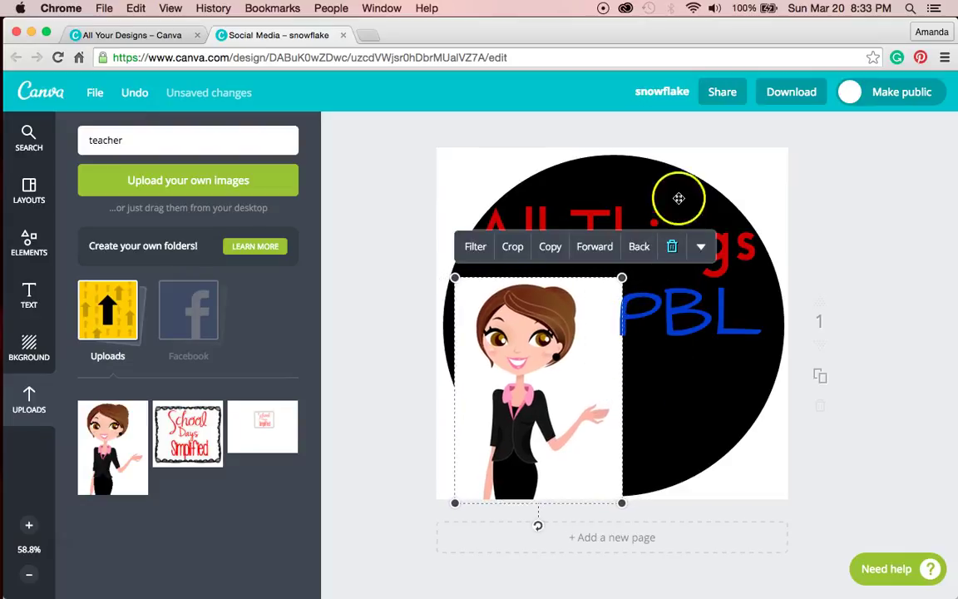
pyautogui.click(680, 176)
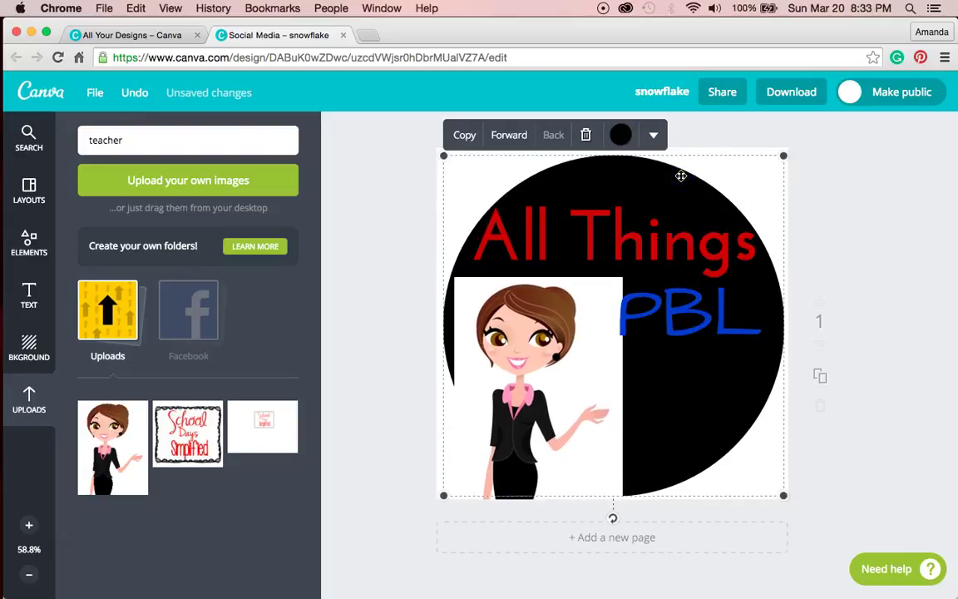
pyautogui.press('Delete')
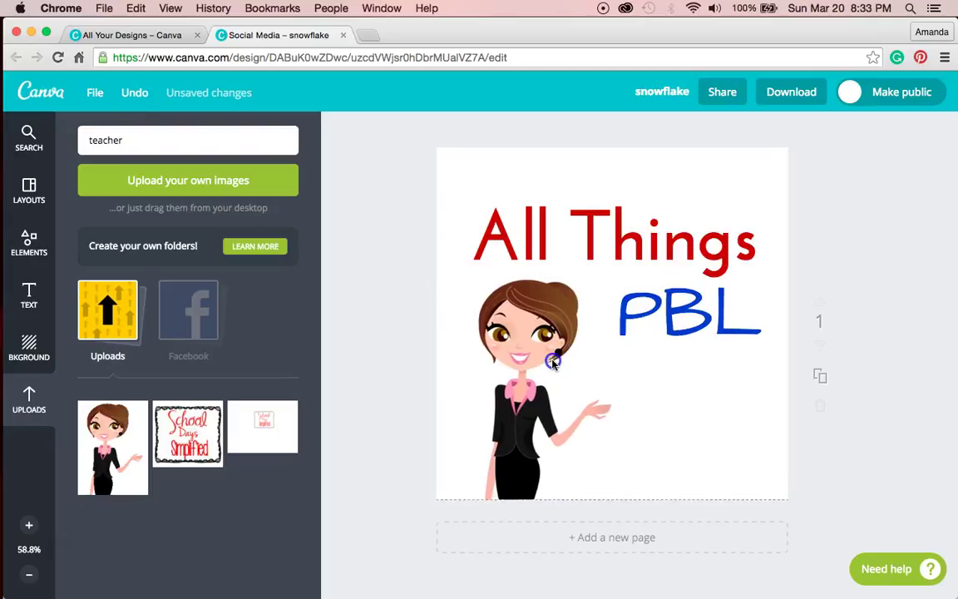
# Step: Nudge the teacher image slightly up and right into place on the white page
pyautogui.moveTo(553, 362); pyautogui.dragTo(562, 349)
pyautogui.click(602, 378)
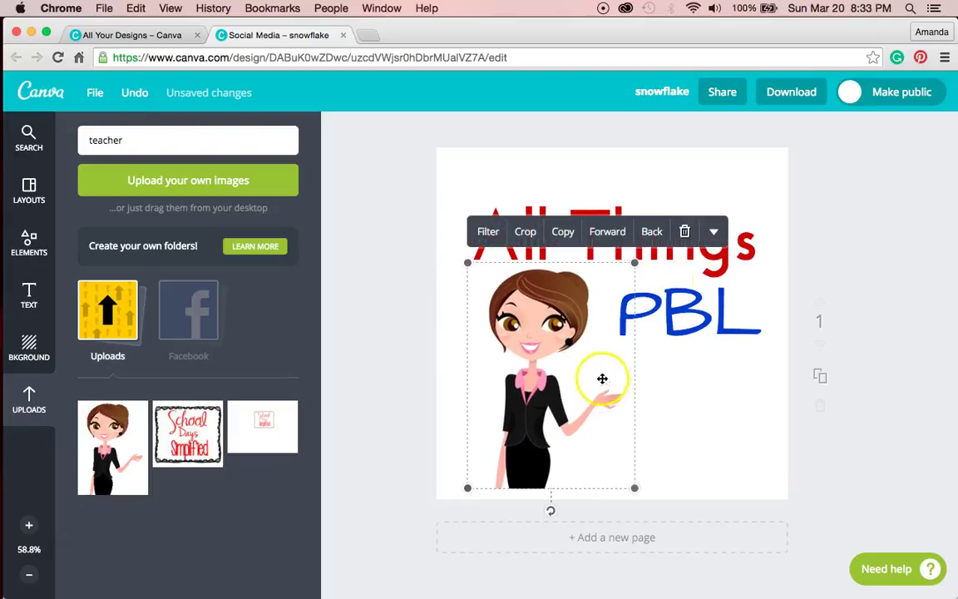
pyautogui.click(636, 263)
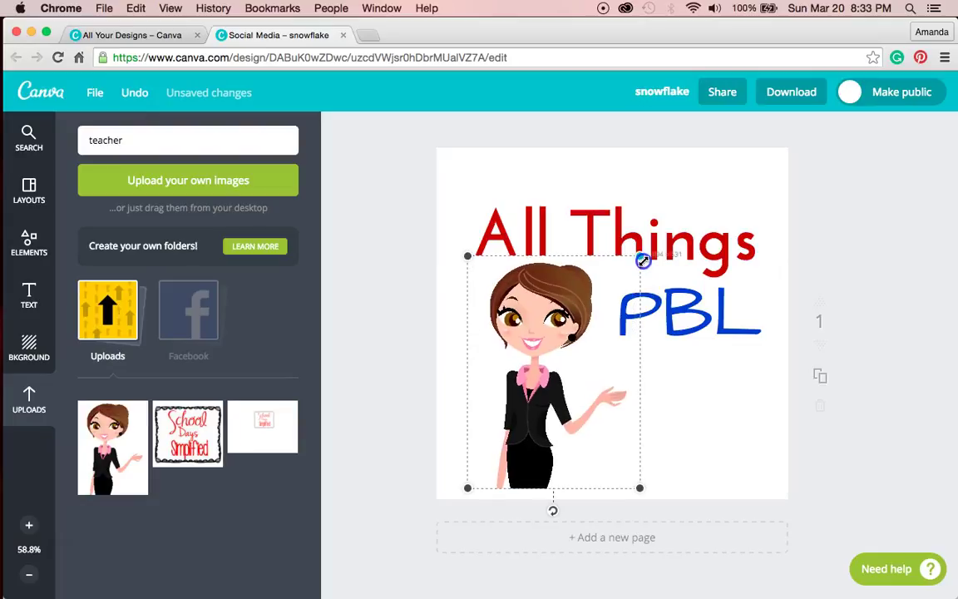
pyautogui.click(643, 260)
pyautogui.moveTo(563, 341); pyautogui.dragTo(570, 345)
# Step: Select the whole All Things line of text
pyautogui.click(689, 284)
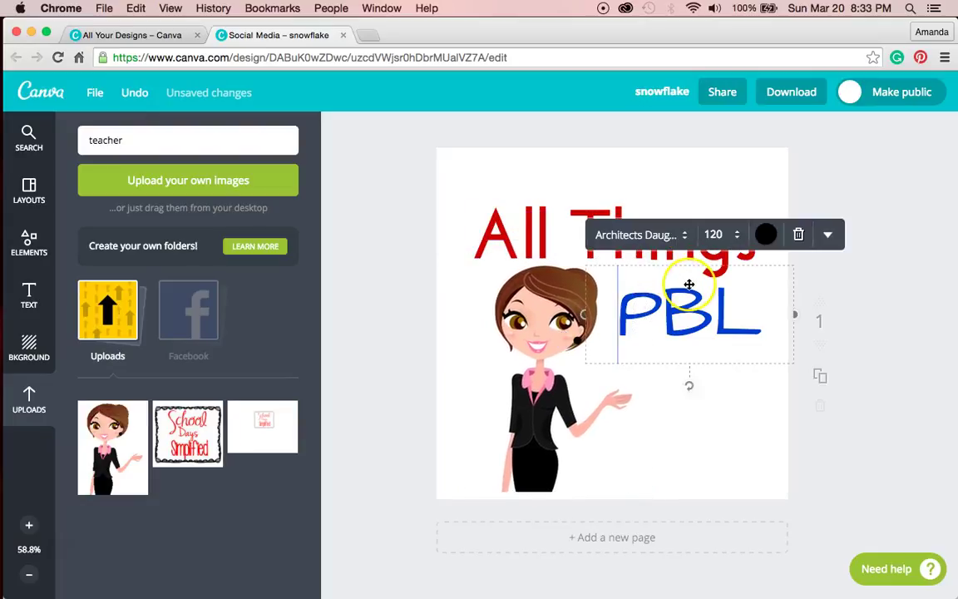
pyautogui.click(547, 243)
pyautogui.moveTo(491, 237); pyautogui.dragTo(752, 237)
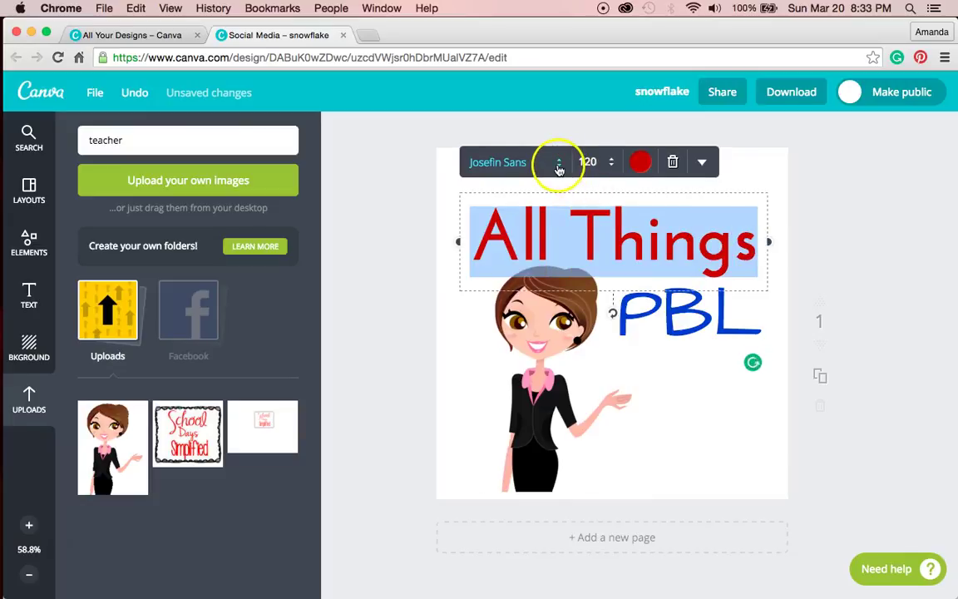
# Step: Switch the All Things heading from Josefin Sans to the Knewave brush font
pyautogui.click(528, 161)
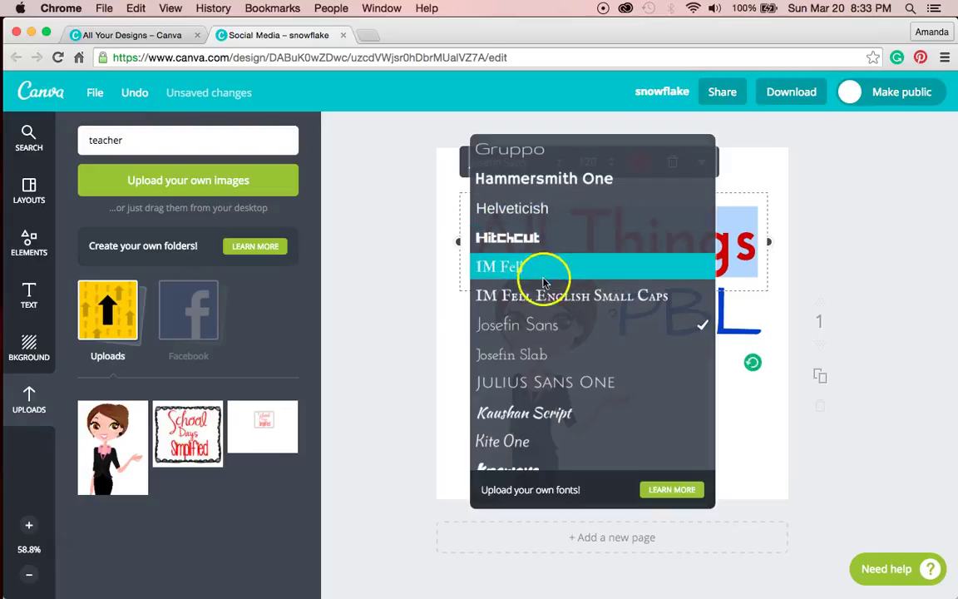
pyautogui.scroll(-2, 528, 420)
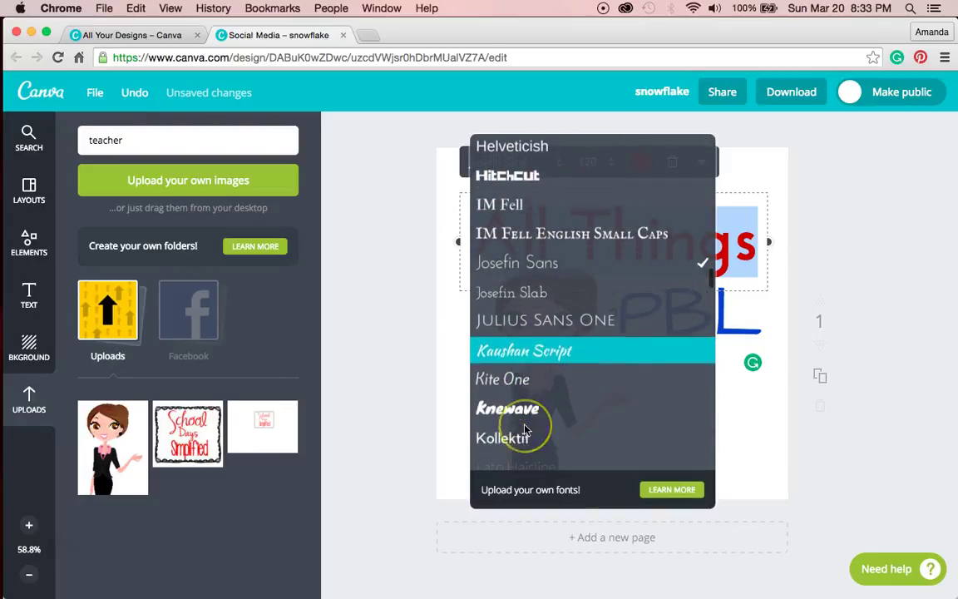
pyautogui.click(536, 407)
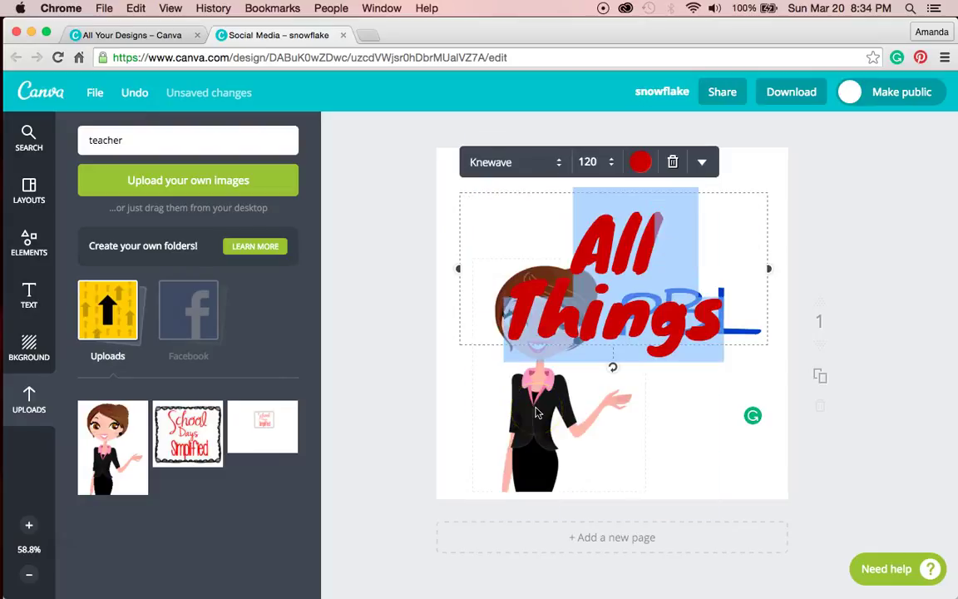
pyautogui.click(274, 595)
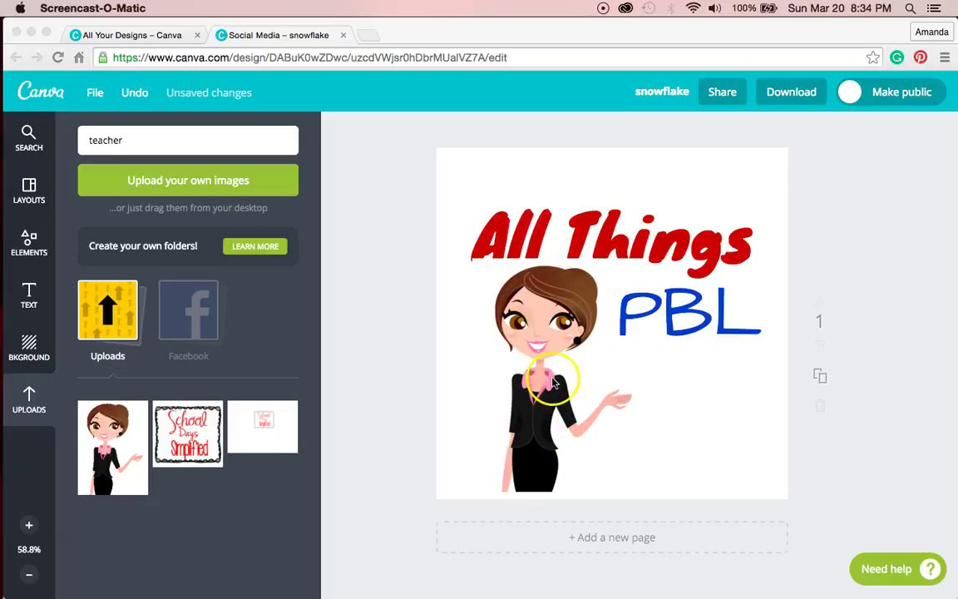
# Step: Recolour the All Things text to mauve-pink cc7bba using the custom colour wheel
pyautogui.click(538, 253)
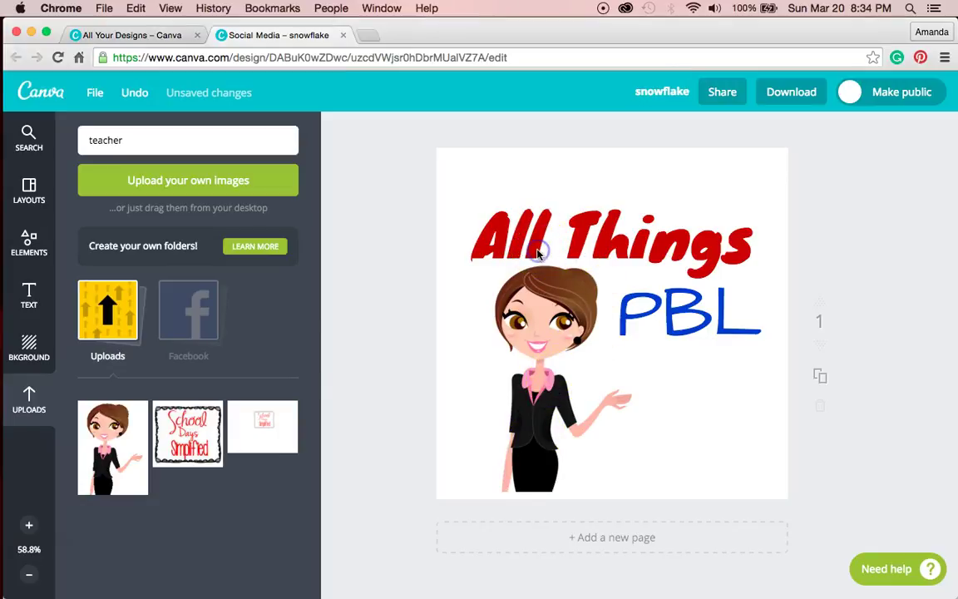
pyautogui.click(496, 220)
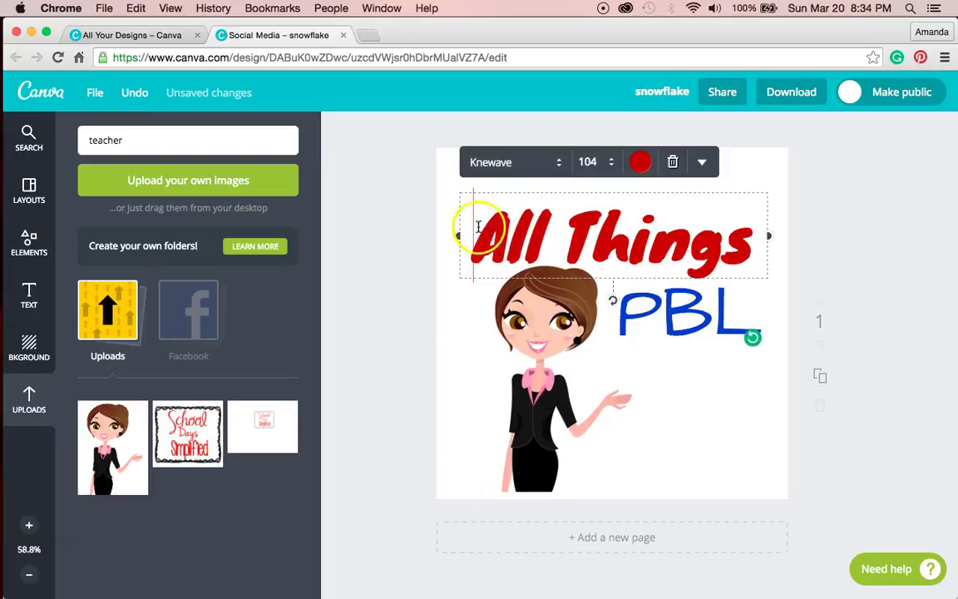
pyautogui.moveTo(478, 227); pyautogui.dragTo(748, 212)
pyautogui.click(645, 166)
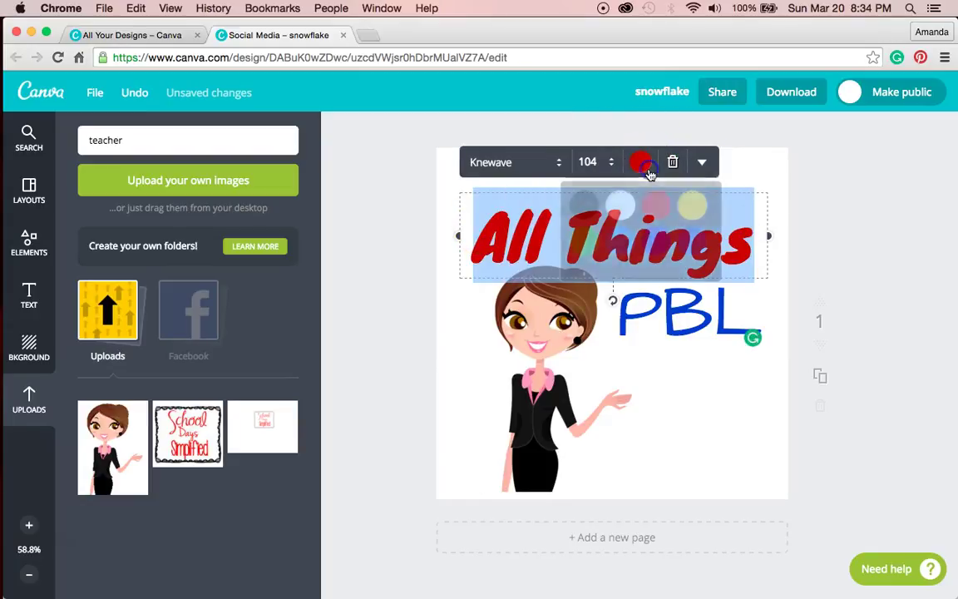
pyautogui.click(586, 274)
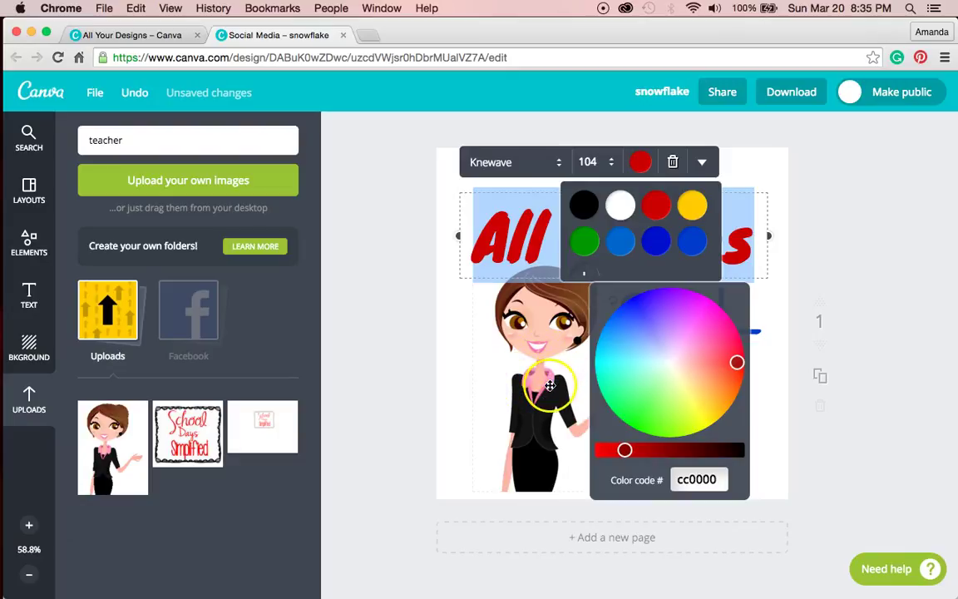
pyautogui.click(701, 327)
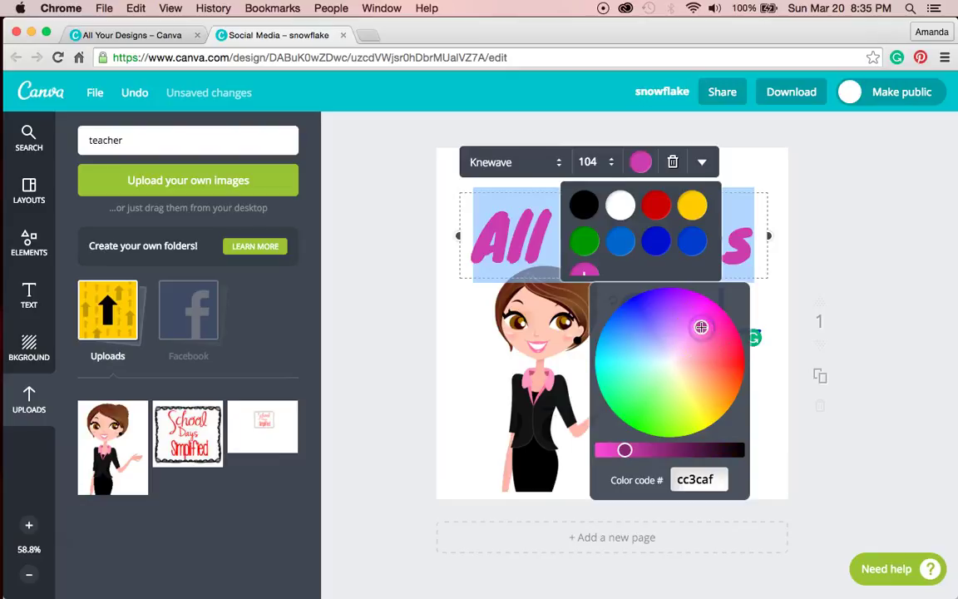
pyautogui.moveTo(701, 326)
pyautogui.mouseDown()
pyautogui.moveTo(692, 327)
pyautogui.moveTo(697, 321)
pyautogui.moveTo(700, 339)
pyautogui.mouseUp()
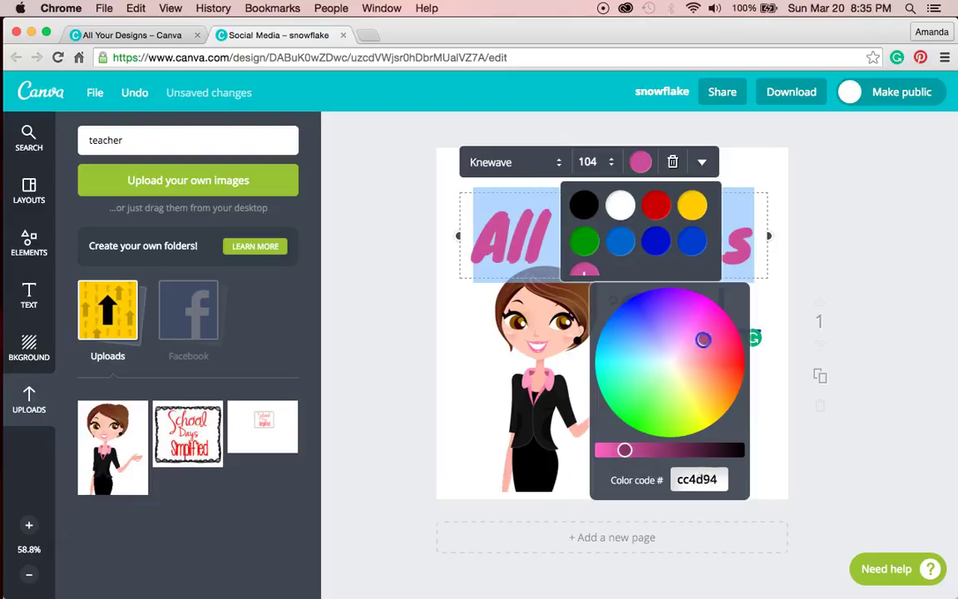
pyautogui.moveTo(692, 325)
pyautogui.mouseDown()
pyautogui.moveTo(710, 323)
pyautogui.moveTo(687, 302)
pyautogui.moveTo(708, 307)
pyautogui.moveTo(716, 327)
pyautogui.moveTo(697, 344)
pyautogui.moveTo(697, 332)
pyautogui.mouseUp()
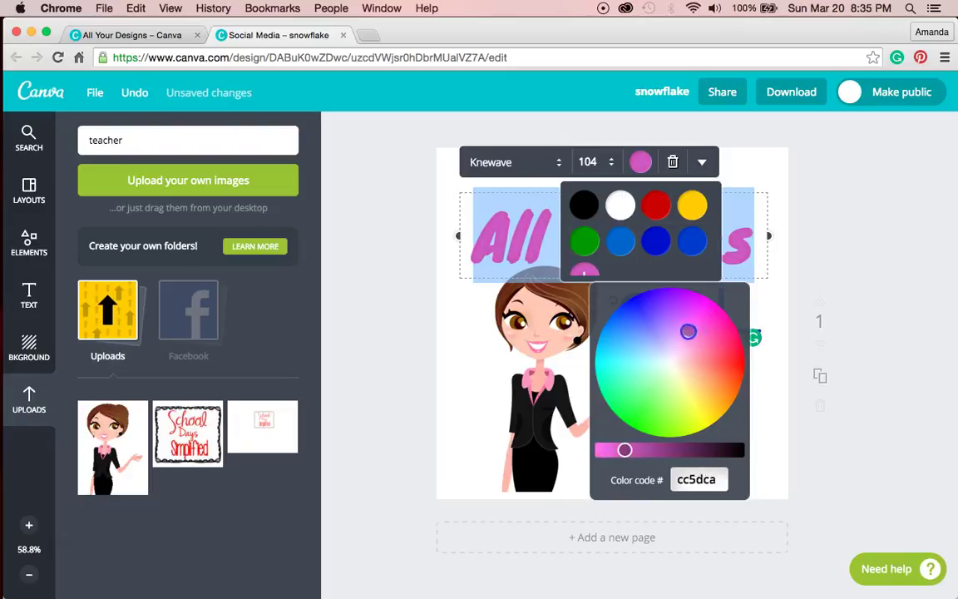
pyautogui.moveTo(686, 340)
pyautogui.mouseDown()
pyautogui.moveTo(722, 321)
pyautogui.moveTo(694, 311)
pyautogui.mouseUp()
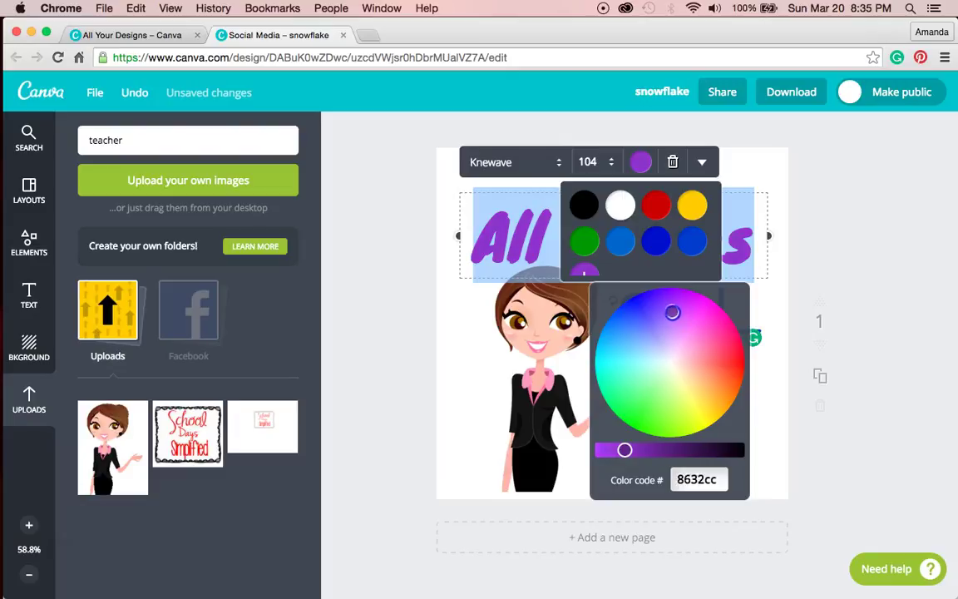
pyautogui.moveTo(673, 317)
pyautogui.mouseDown()
pyautogui.moveTo(701, 327)
pyautogui.moveTo(675, 311)
pyautogui.moveTo(701, 317)
pyautogui.moveTo(691, 344)
pyautogui.mouseUp()
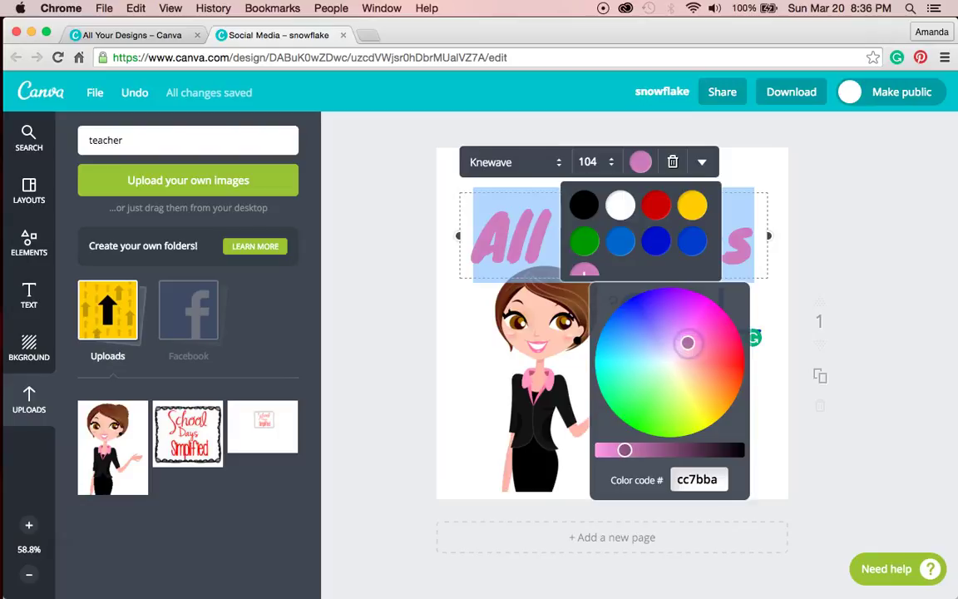
# Step: Nudge the All Things title up slightly
pyautogui.click(819, 390)
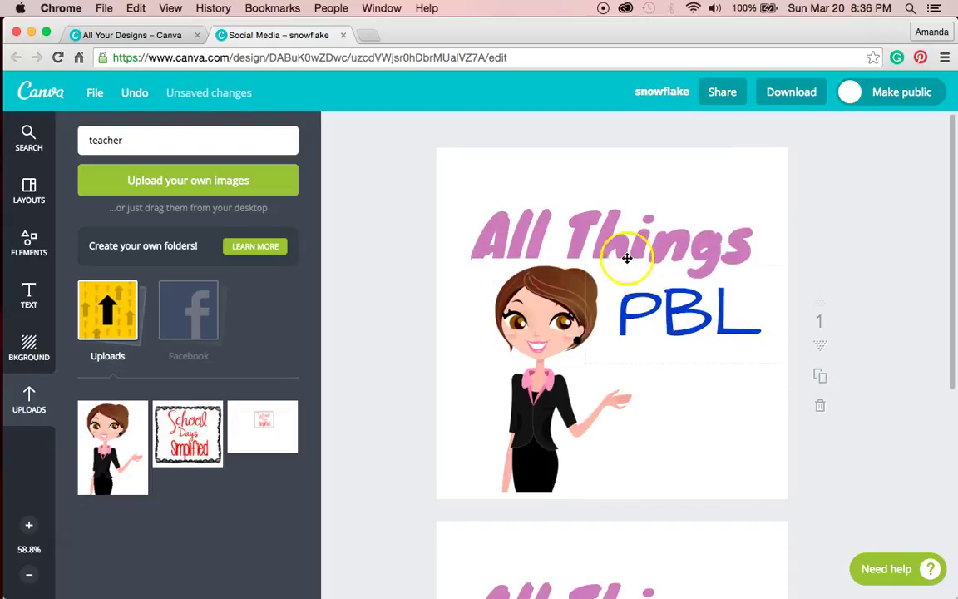
pyautogui.click(658, 238)
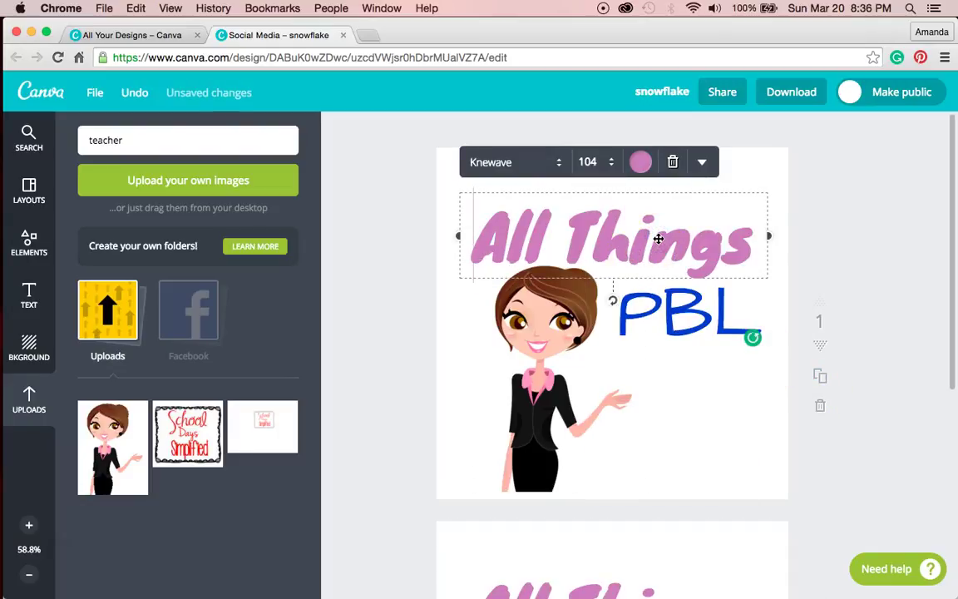
pyautogui.click(667, 237)
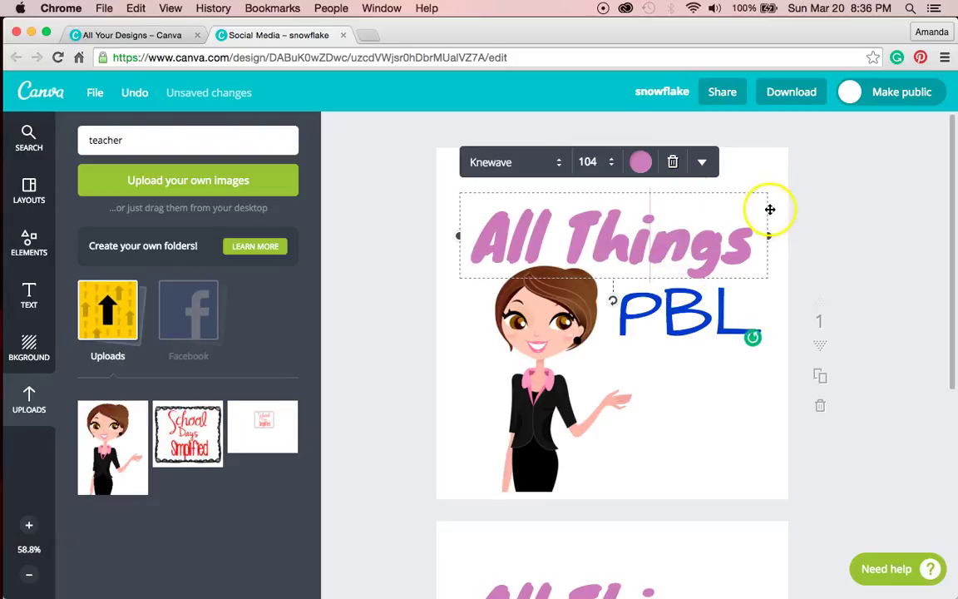
pyautogui.moveTo(770, 210); pyautogui.dragTo(768, 200)
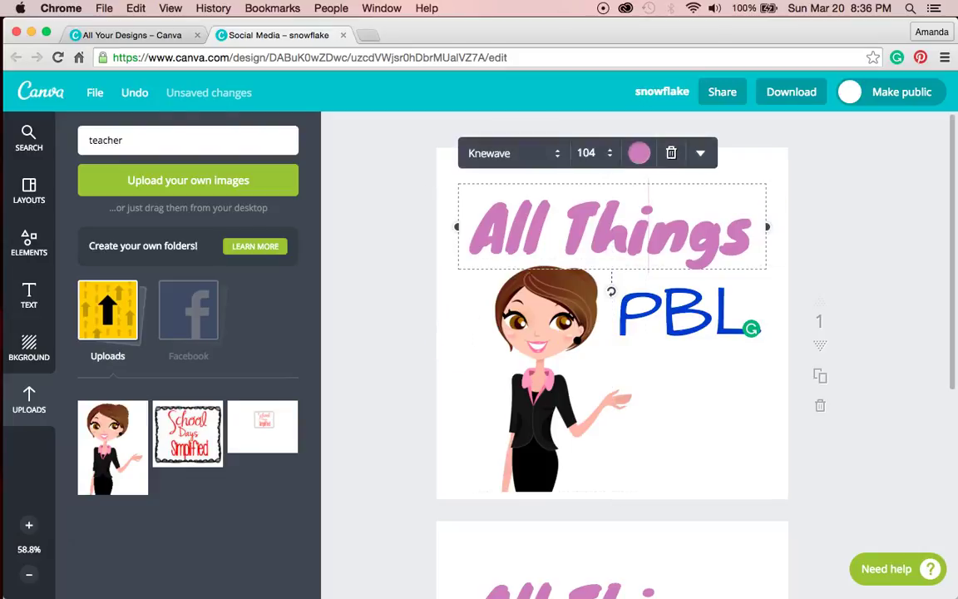
pyautogui.click(28, 586)
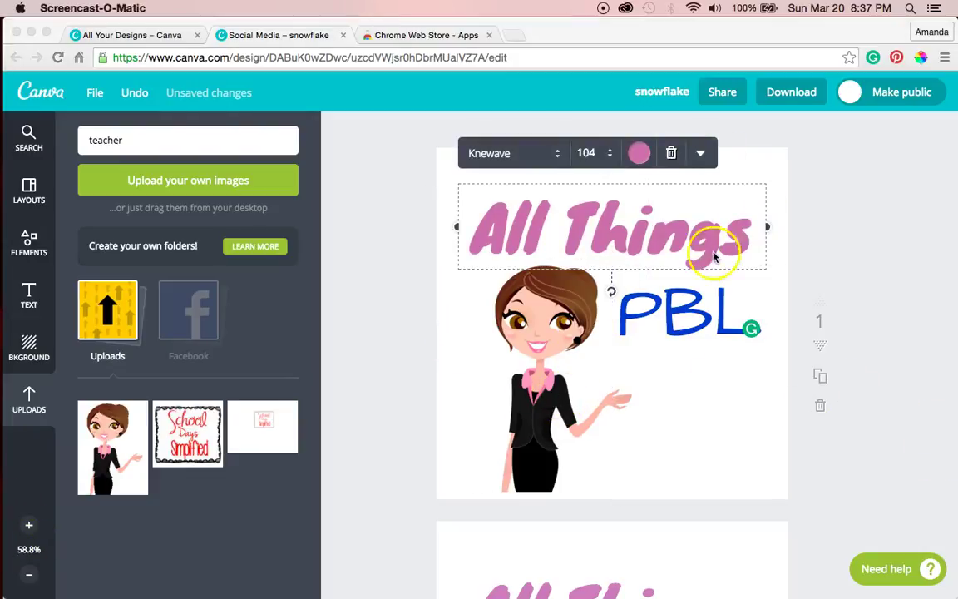
# Step: Reload the Canva design page so the ColorPick eyedropper extension can sample colours
pyautogui.click(431, 32)
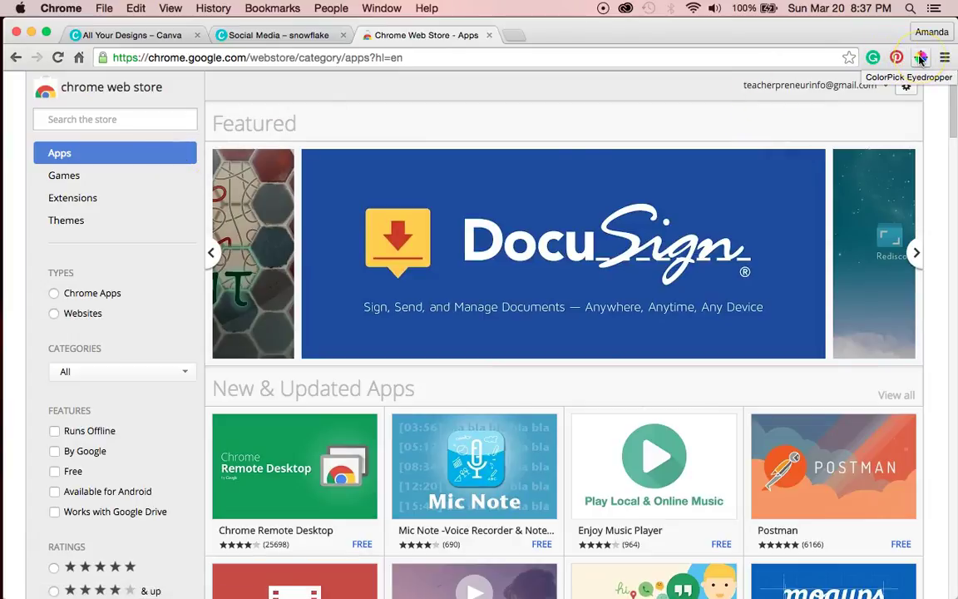
pyautogui.click(274, 35)
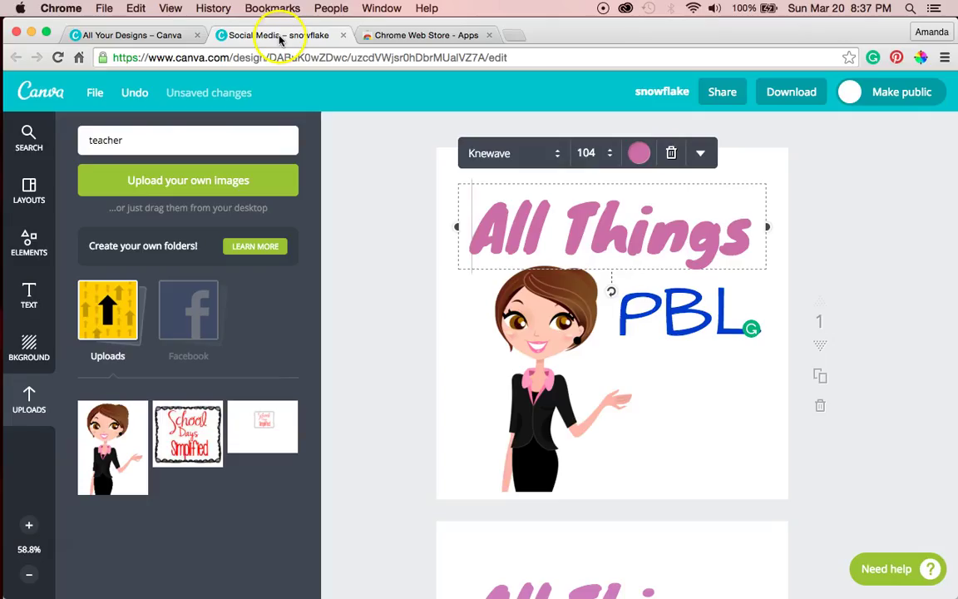
pyautogui.click(921, 57)
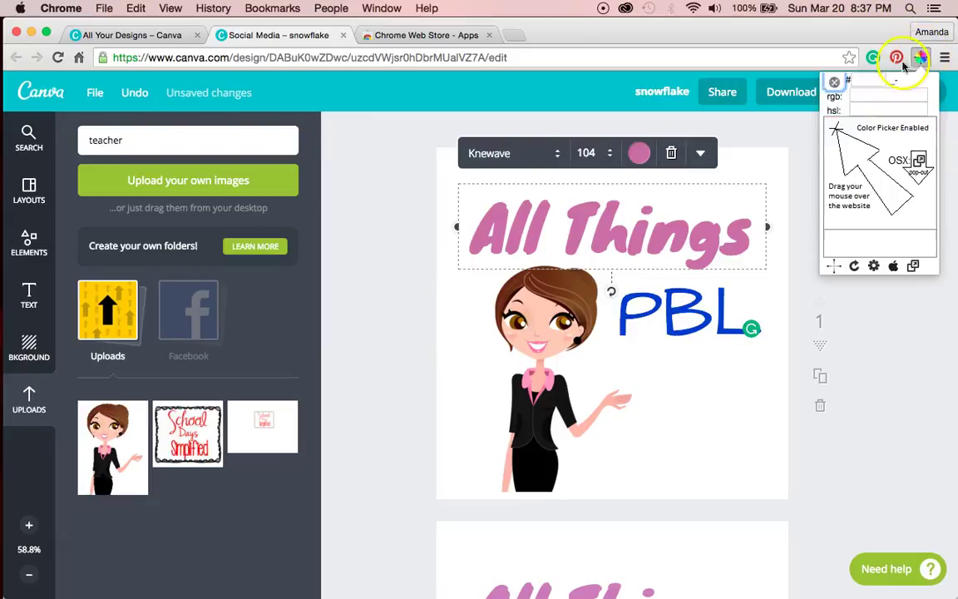
pyautogui.click(562, 373)
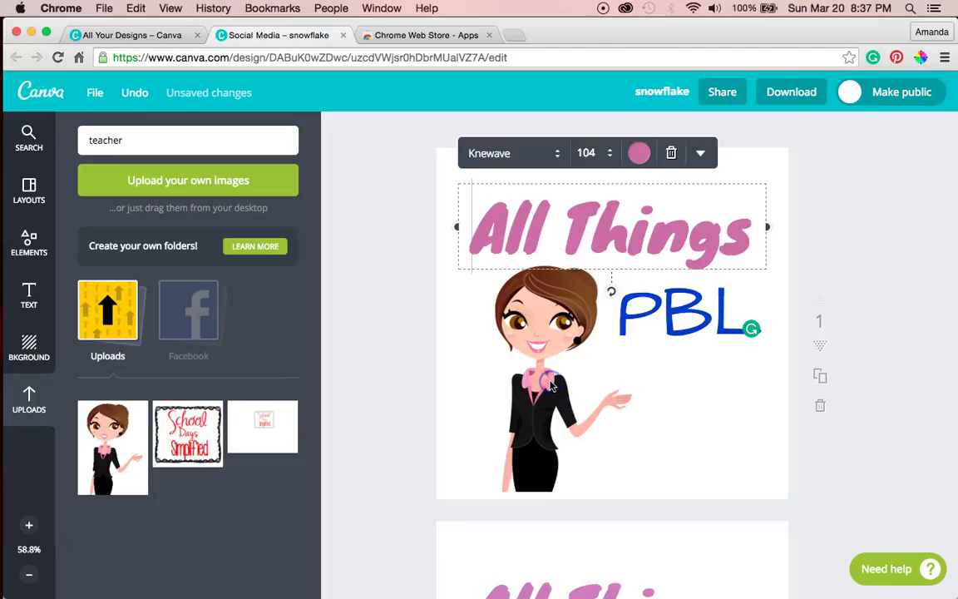
pyautogui.click(921, 57)
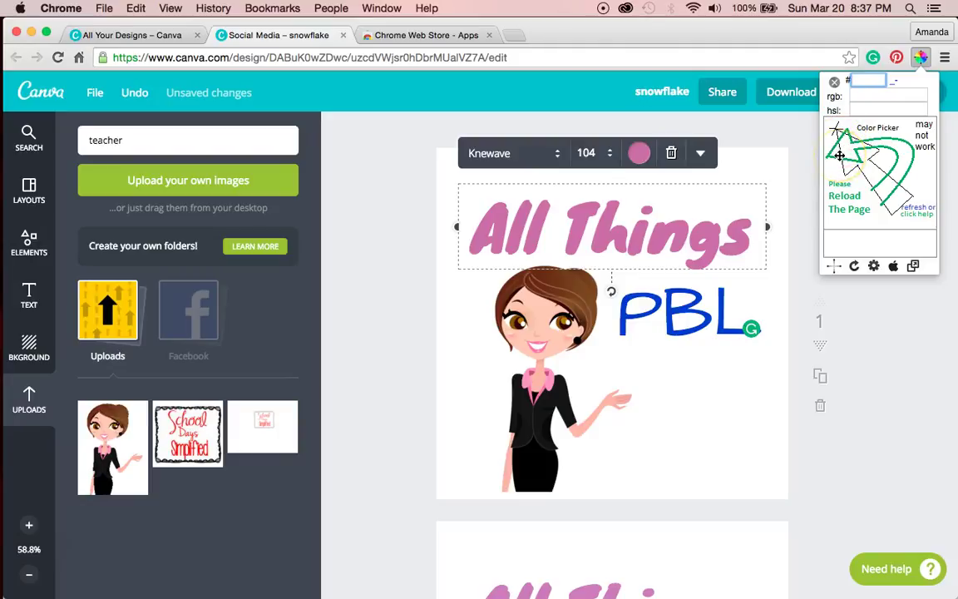
pyautogui.click(58, 58)
pyautogui.click(558, 243)
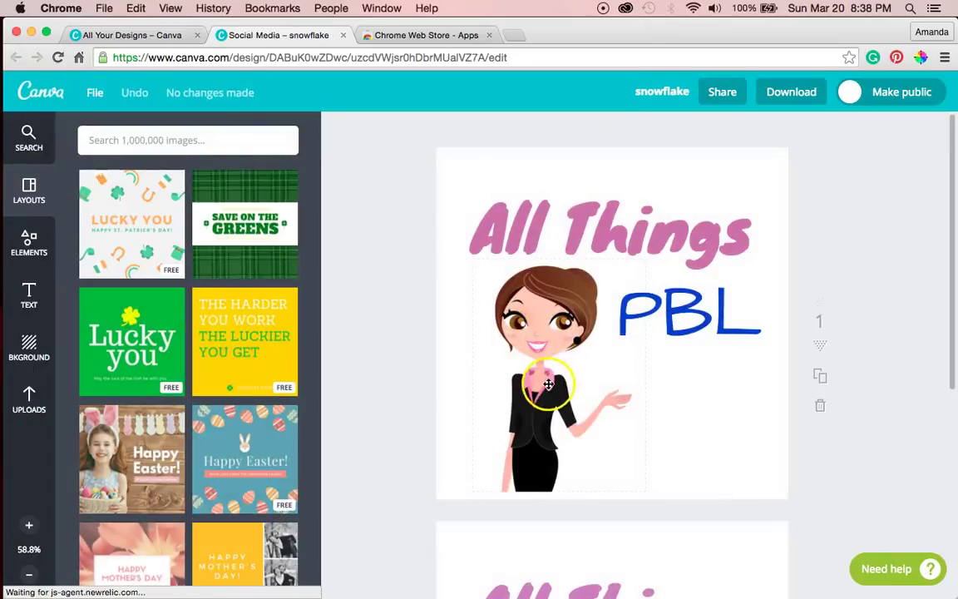
# Step: Sample pink #FF97C0 with ColorPick and apply colour code ff97c0 to All Things
pyautogui.click(925, 58)
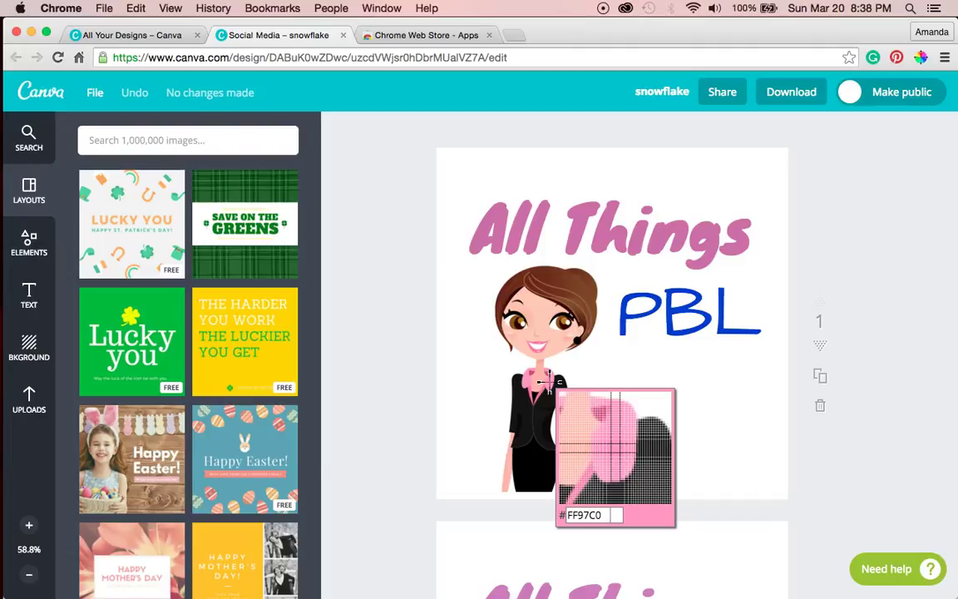
pyautogui.click(702, 160)
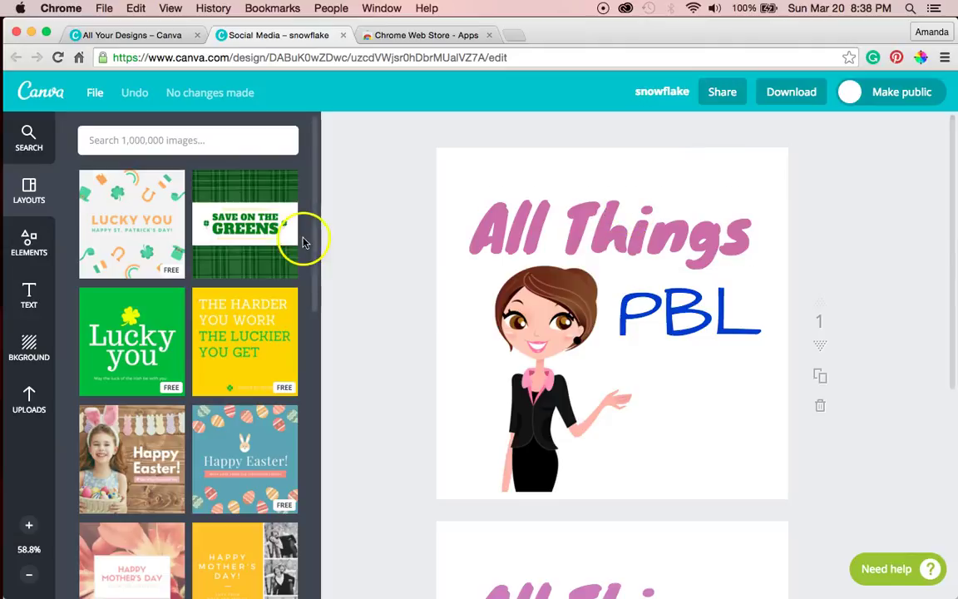
pyautogui.doubleClick(554, 227)
pyautogui.moveTo(474, 223); pyautogui.dragTo(761, 235)
pyautogui.click(639, 153)
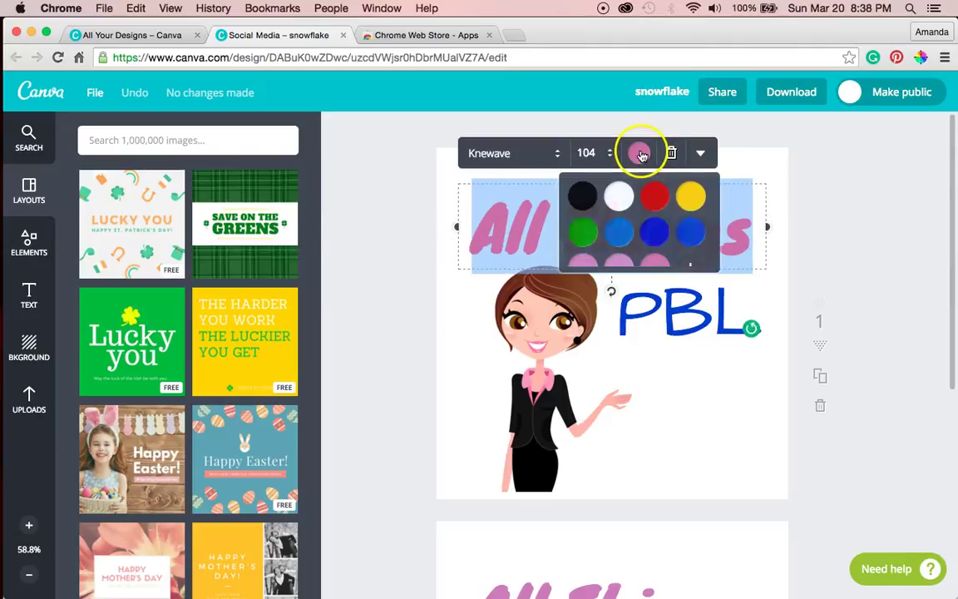
pyautogui.click(687, 258)
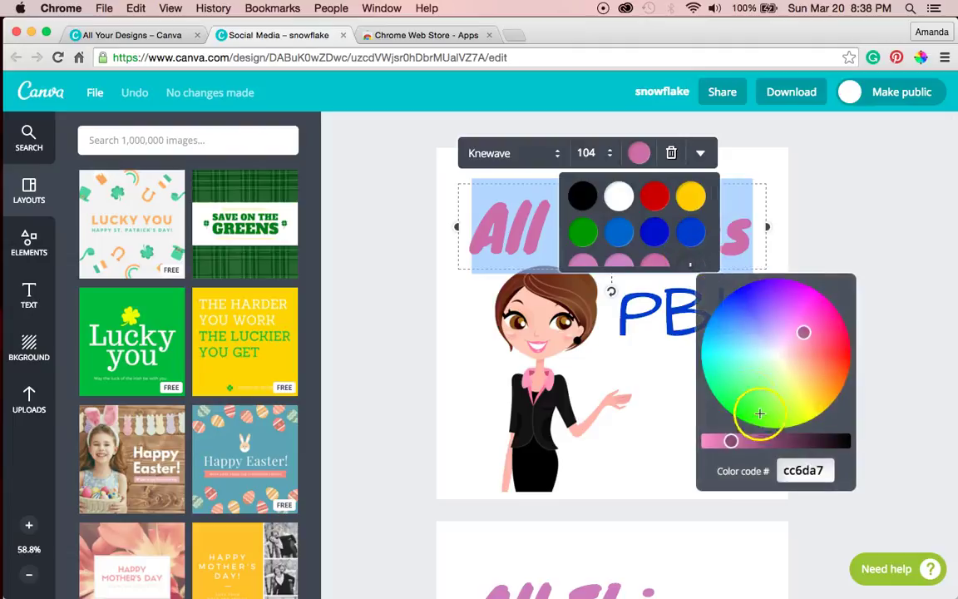
pyautogui.doubleClick(810, 470)
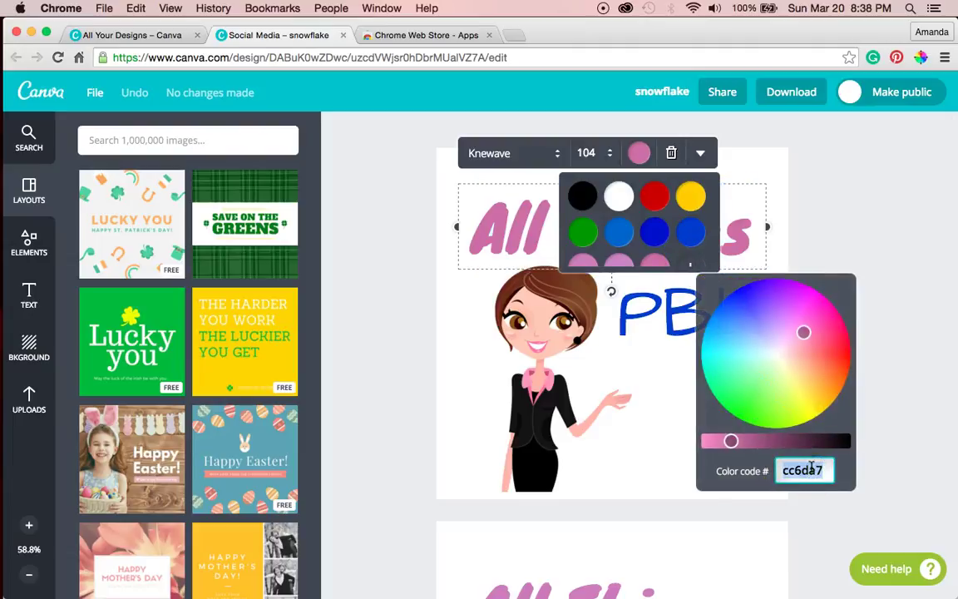
pyautogui.write('ff97c0')
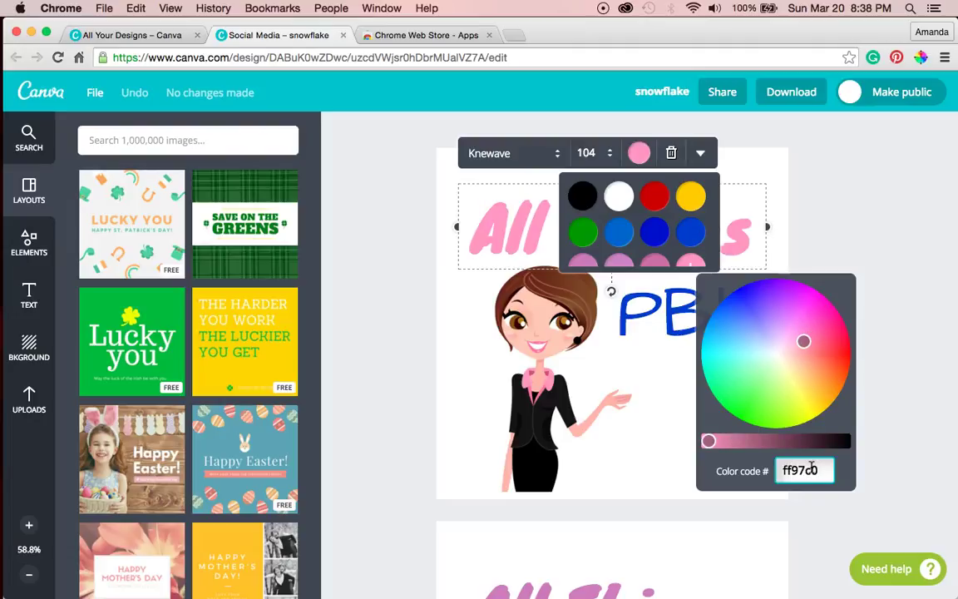
pyautogui.press('Return')
# Step: Make the PBL text black and move it up and left toward the teacher
pyautogui.click(894, 400)
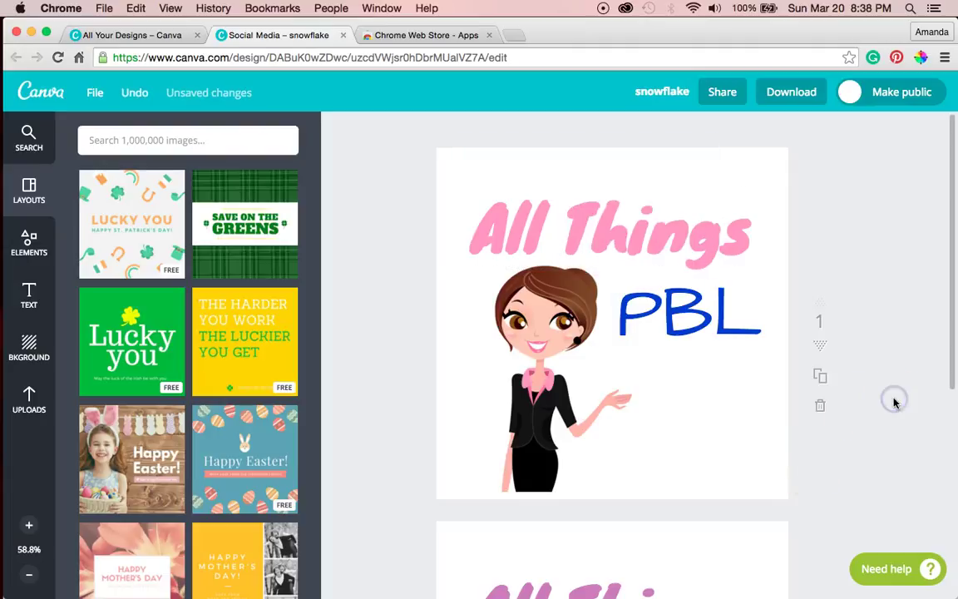
pyautogui.click(633, 313)
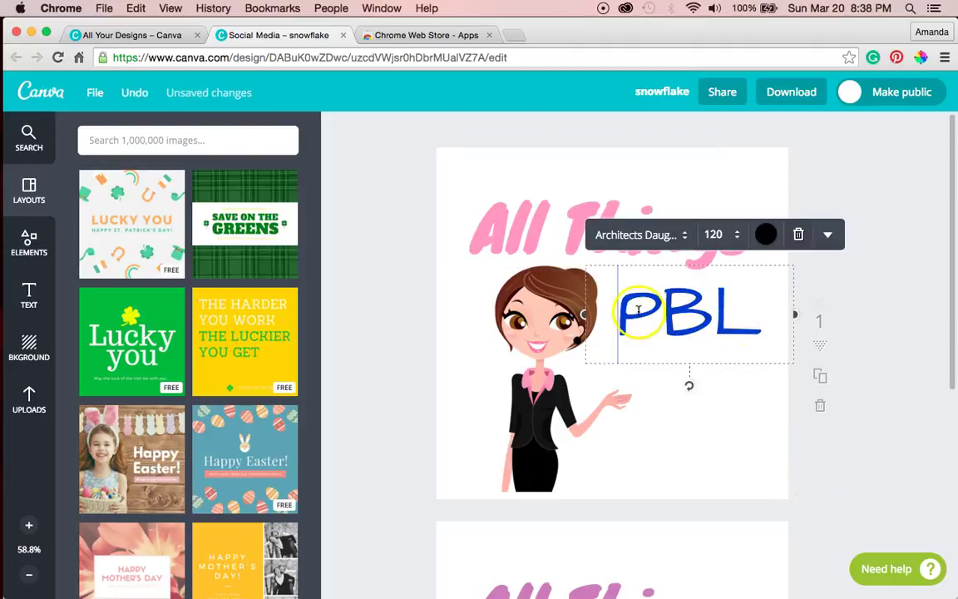
pyautogui.moveTo(625, 317); pyautogui.dragTo(791, 321)
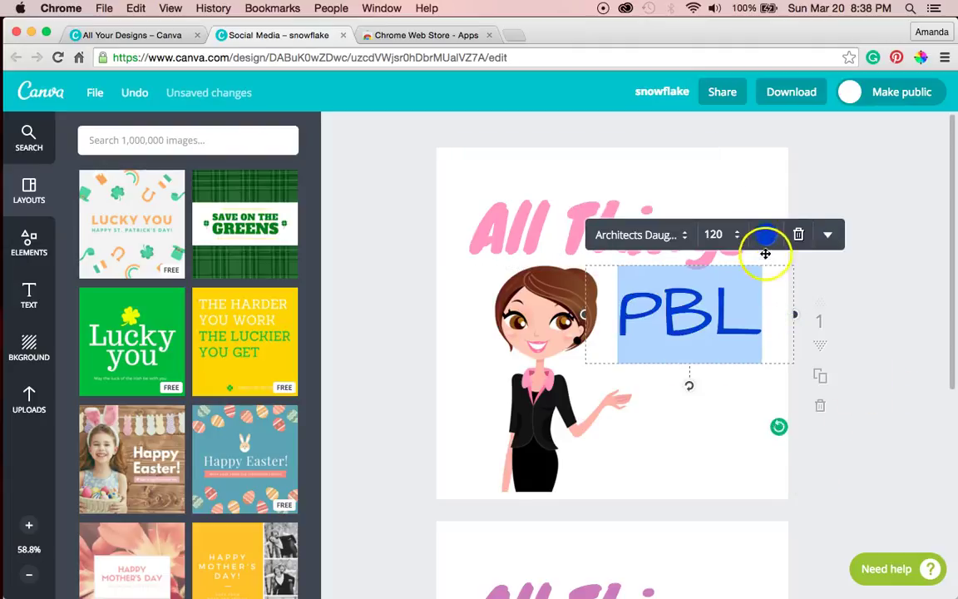
pyautogui.click(710, 135)
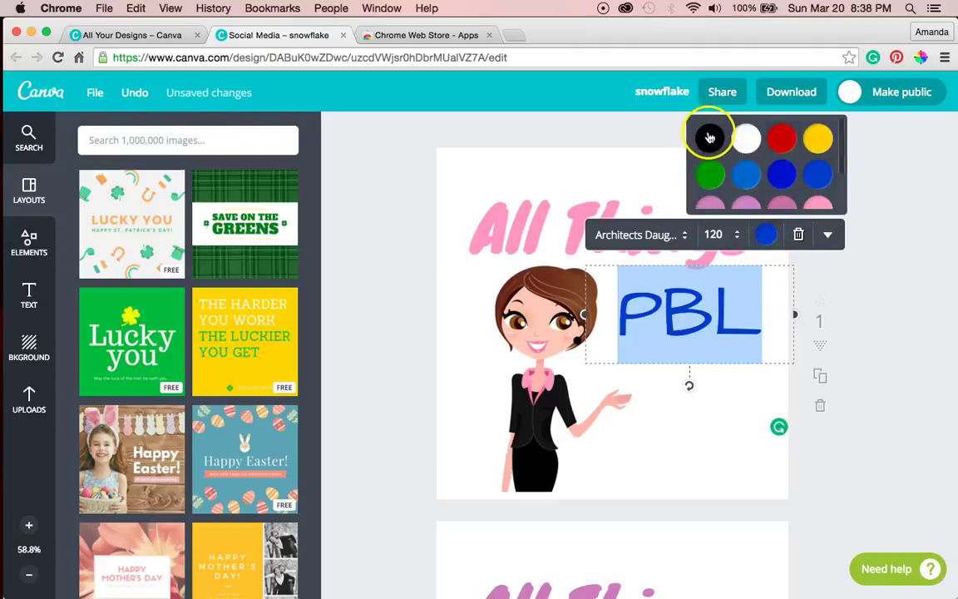
pyautogui.click(864, 300)
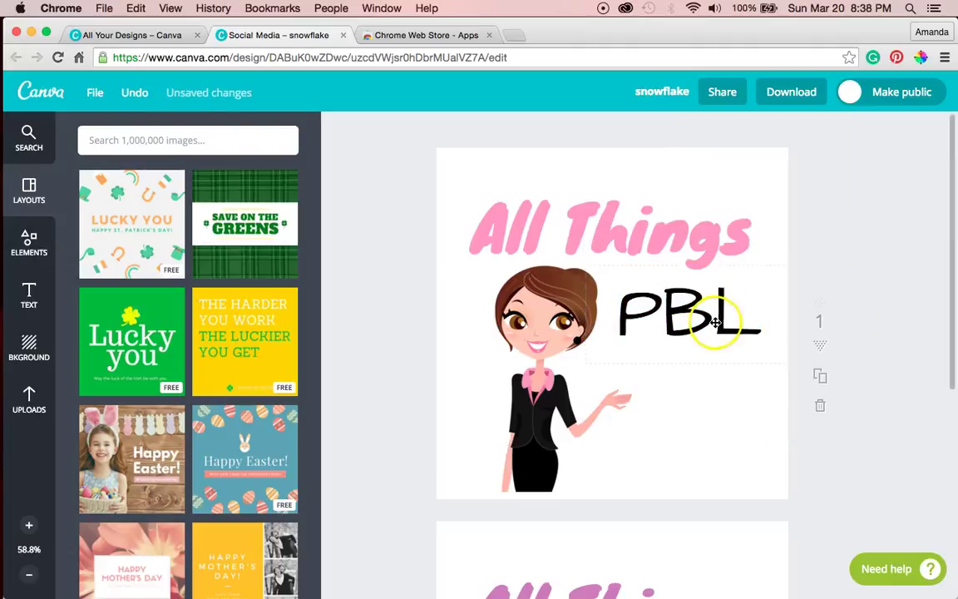
pyautogui.moveTo(715, 323); pyautogui.dragTo(700, 305)
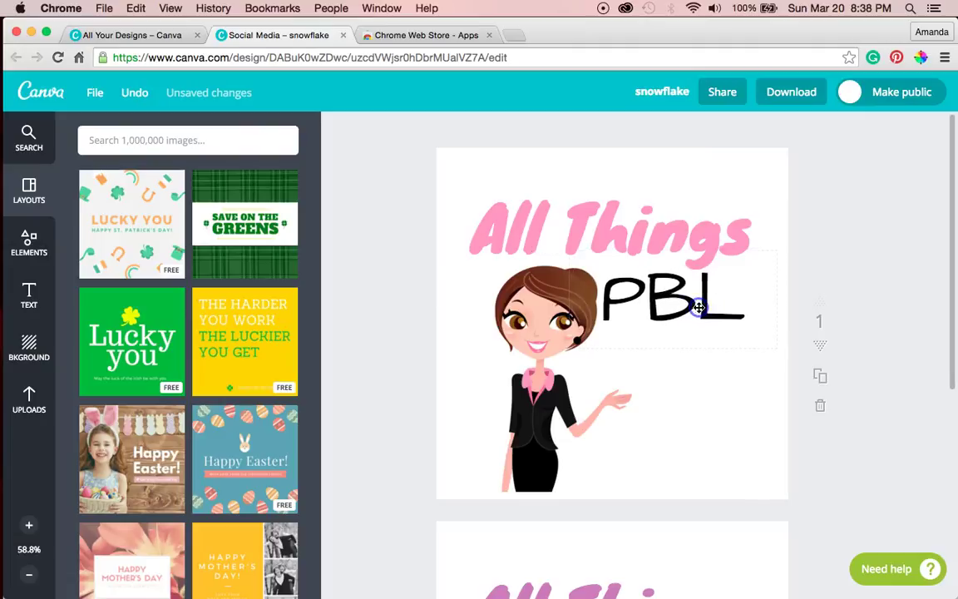
# Step: Set the PBL text to font size 144
pyautogui.click(620, 299)
pyautogui.click(619, 300)
pyautogui.click(718, 220)
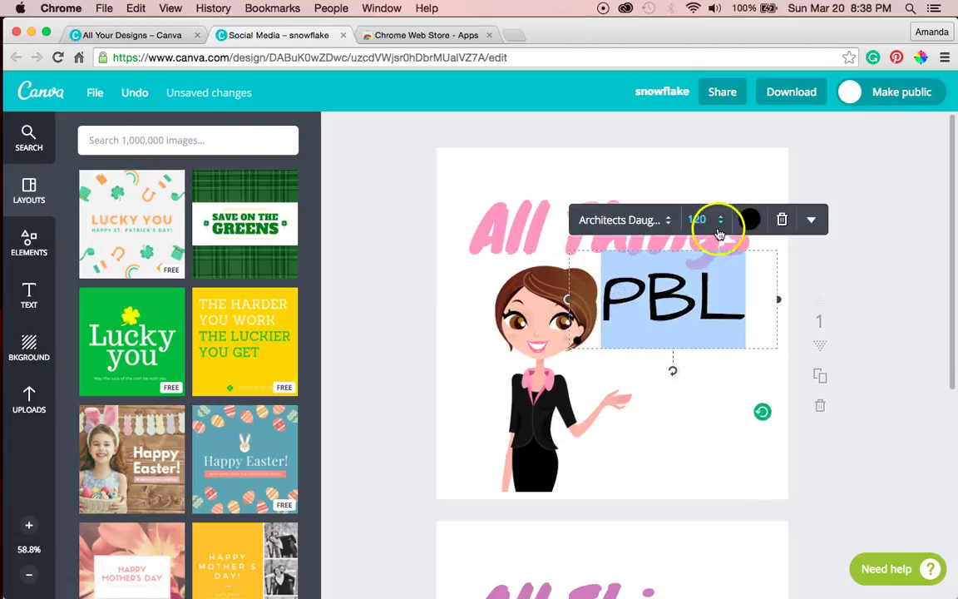
pyautogui.click(721, 222)
pyautogui.click(716, 558)
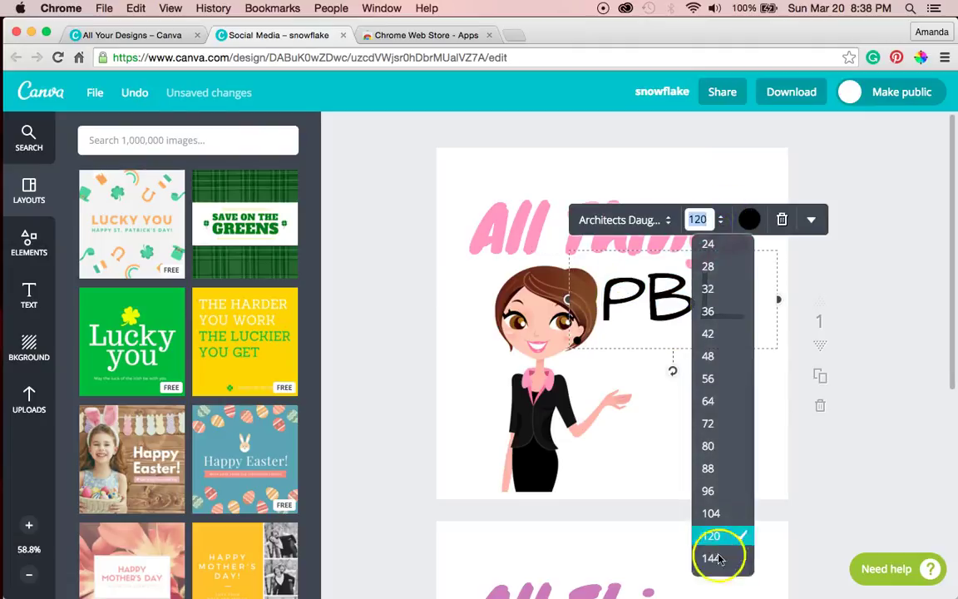
# Step: Nudge the teacher image up and left and PBL up so they sit snugly together
pyautogui.click(558, 391)
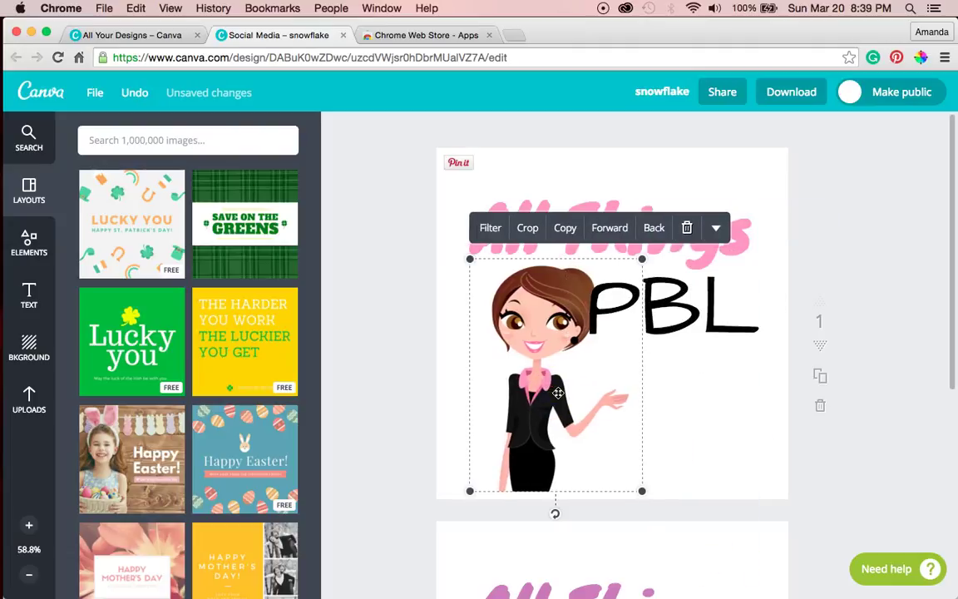
pyautogui.press('Left')
pyautogui.press('Left')
pyautogui.press('Left')
pyautogui.press('Left')
pyautogui.press('Up')
pyautogui.press('Up')
pyautogui.press('Up')
pyautogui.press('Up')
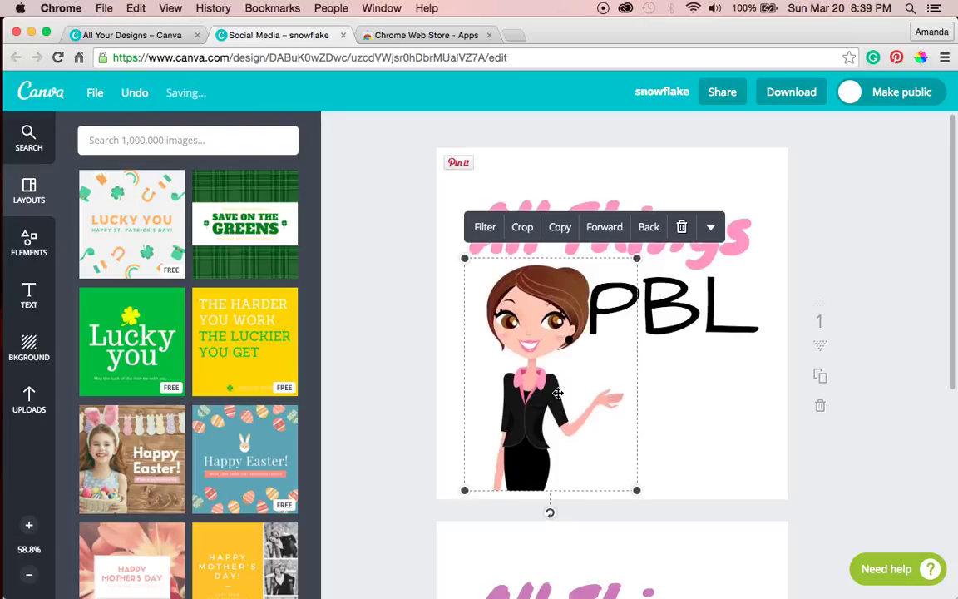
pyautogui.press('Left')
pyautogui.press('Left')
pyautogui.press('Left')
pyautogui.press('Up')
pyautogui.press('Up')
pyautogui.press('Up')
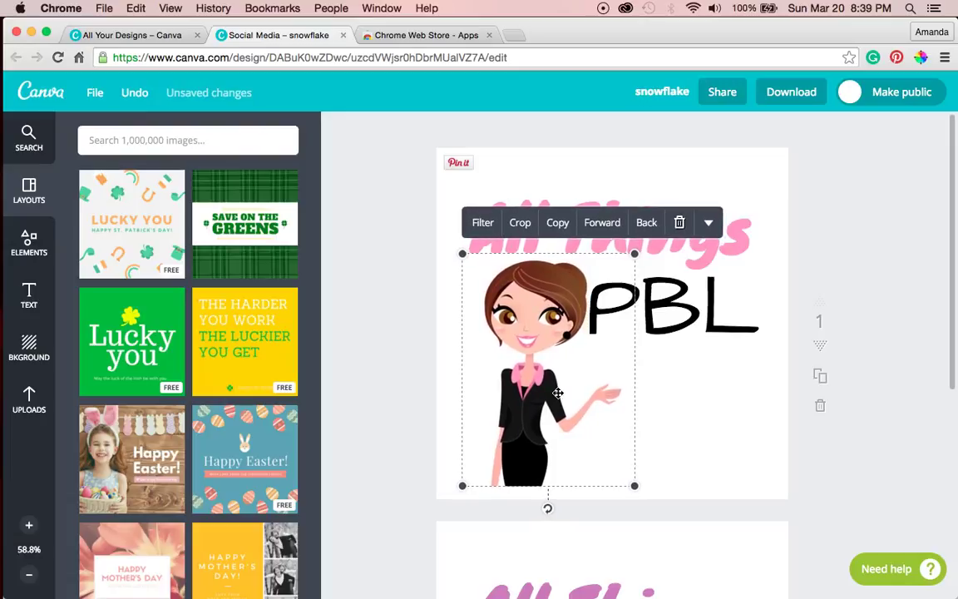
pyautogui.click(637, 340)
pyautogui.click(696, 329)
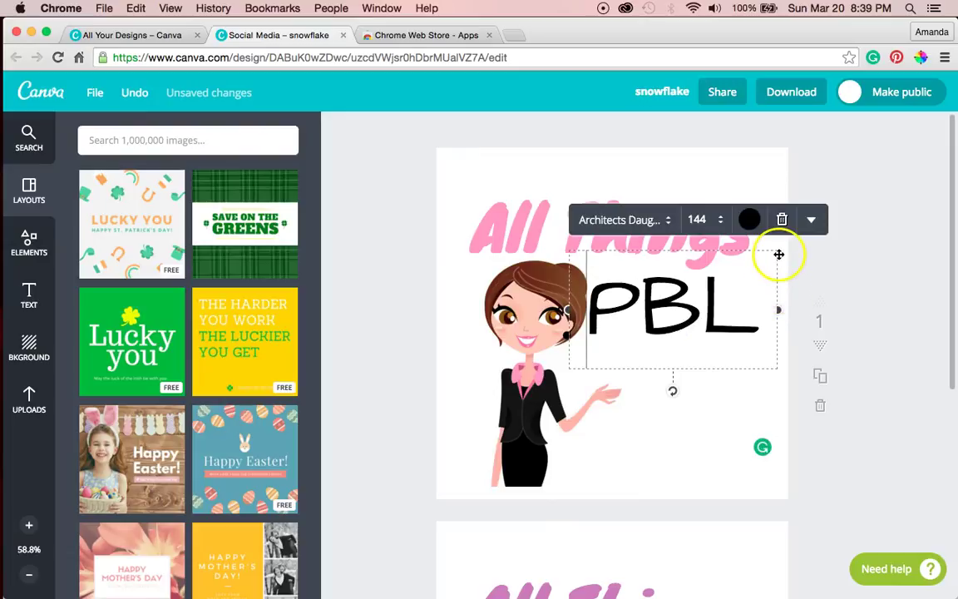
pyautogui.press('Up')
pyautogui.press('Up')
pyautogui.press('Up')
pyautogui.press('Up')
pyautogui.press('Up')
pyautogui.press('Up')
pyautogui.press('Up')
pyautogui.press('Up')
pyautogui.press('Up')
pyautogui.press('Up')
pyautogui.press('Up')
pyautogui.press('Up')
pyautogui.press('Up')
pyautogui.press('Up')
pyautogui.press('Up')
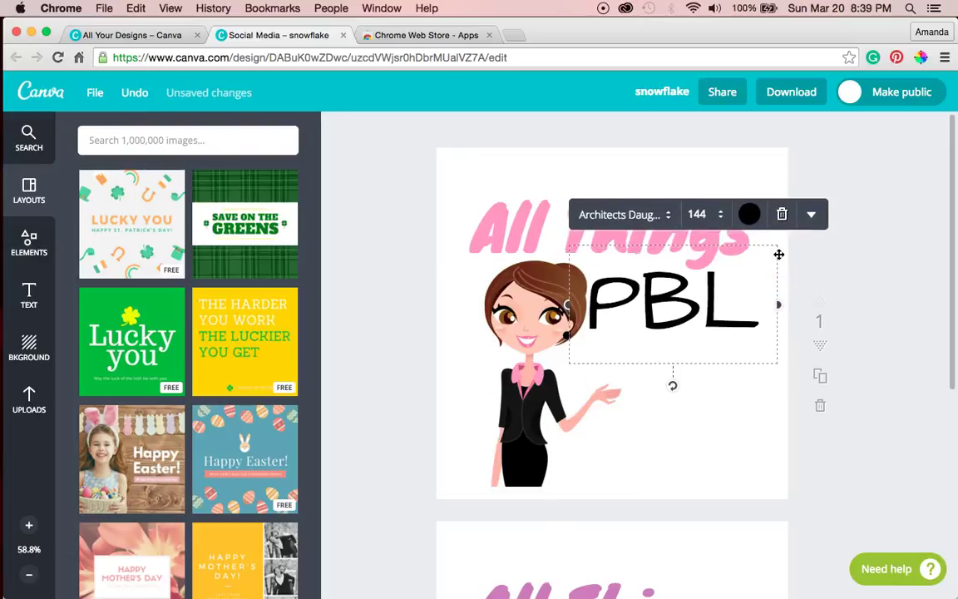
pyautogui.press('Up')
pyautogui.press('Up')
pyautogui.click(855, 266)
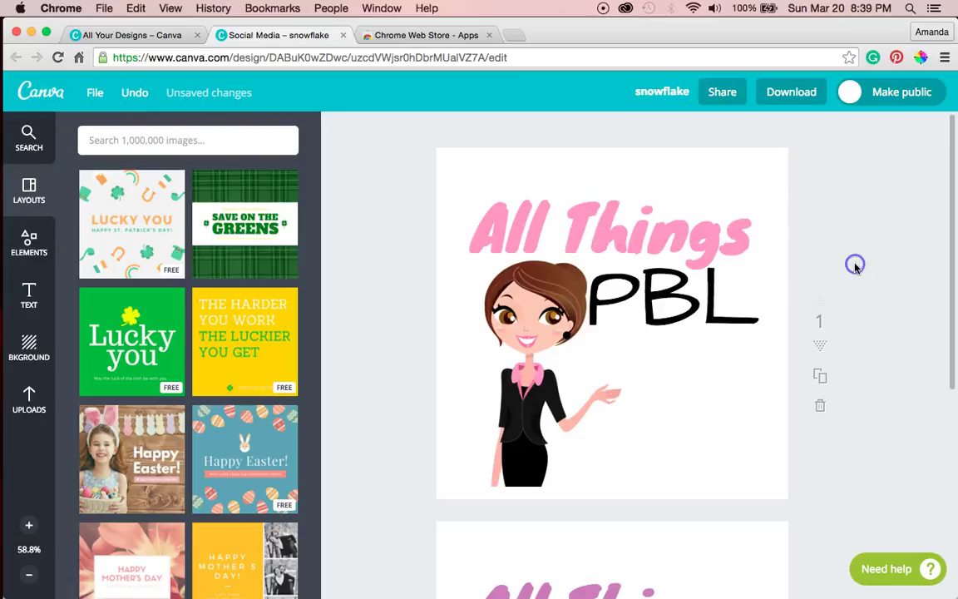
# Step: Download the design as a high-quality PNG image
pyautogui.click(794, 95)
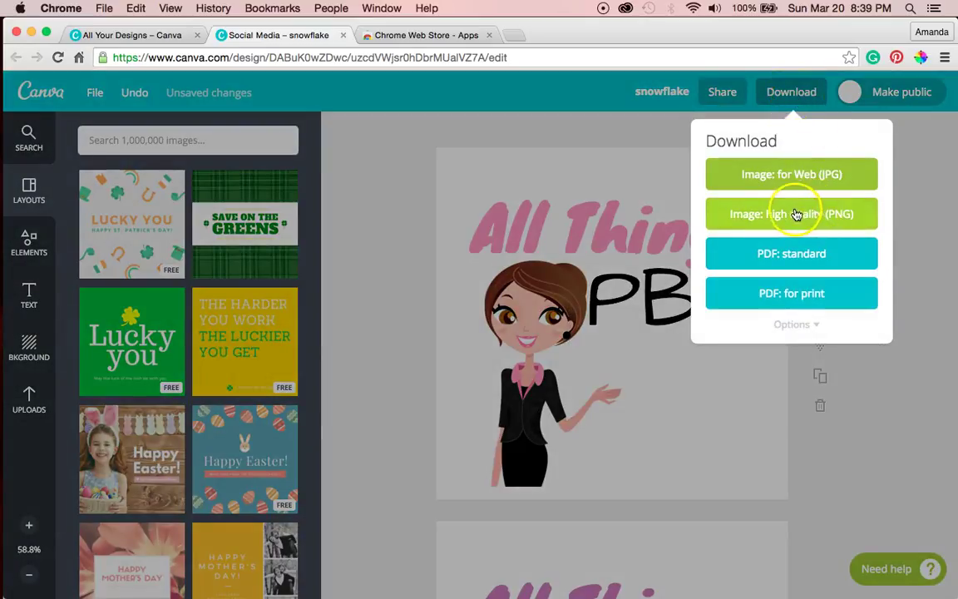
pyautogui.click(837, 217)
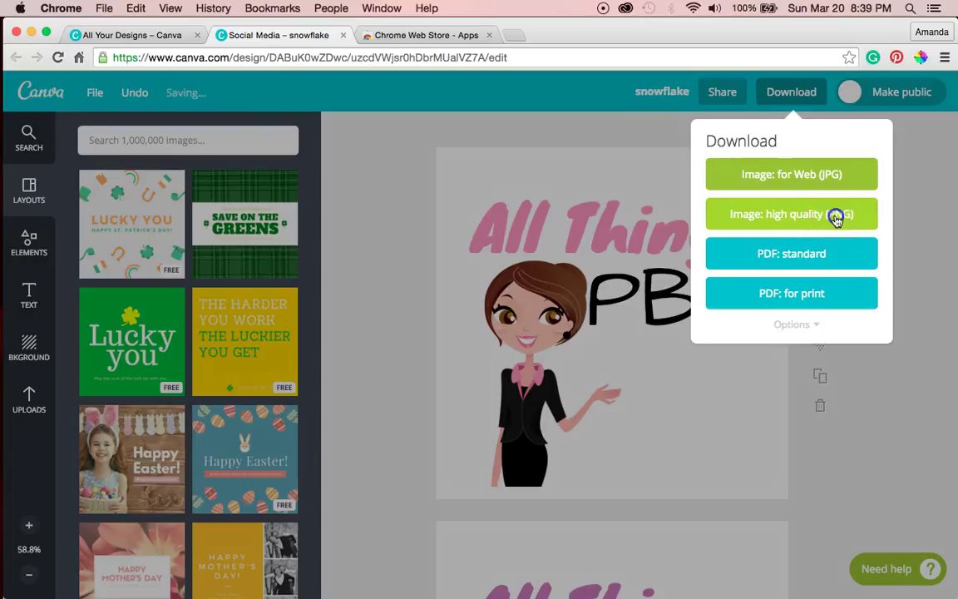